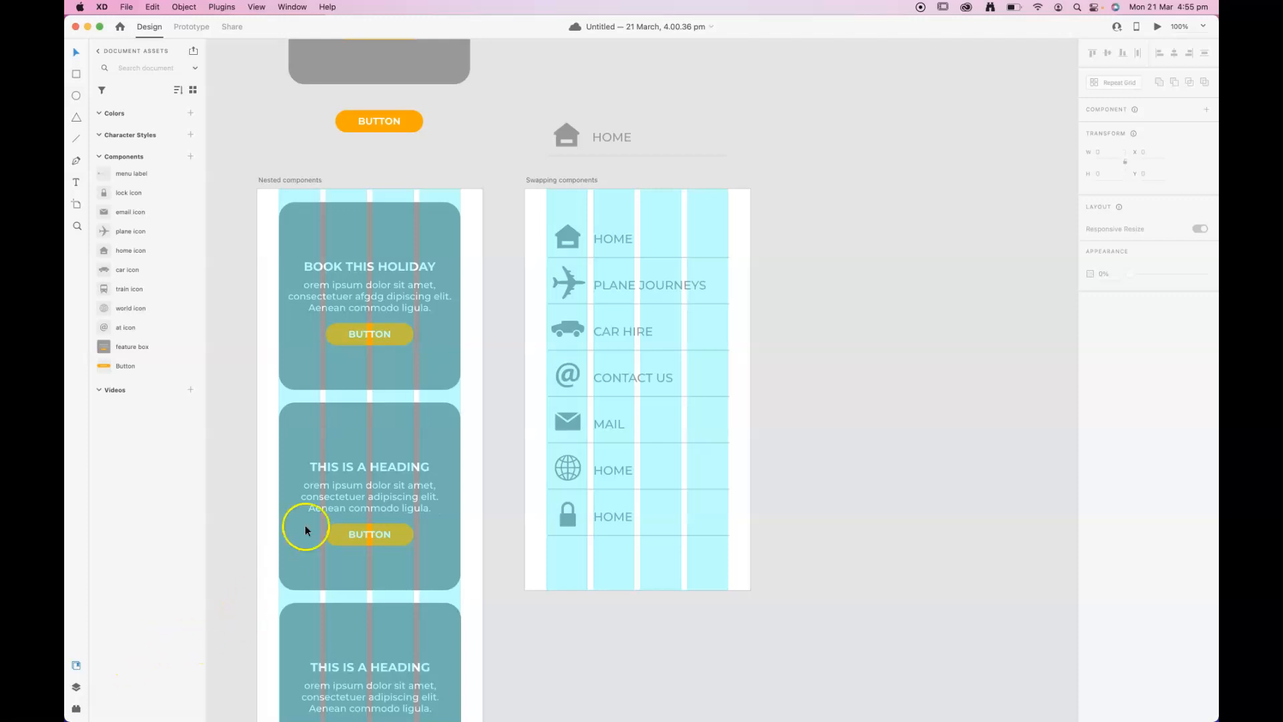
Add a new iPhone 8, SE artboard beside the Swapping components artboard.
left_click(560, 178)
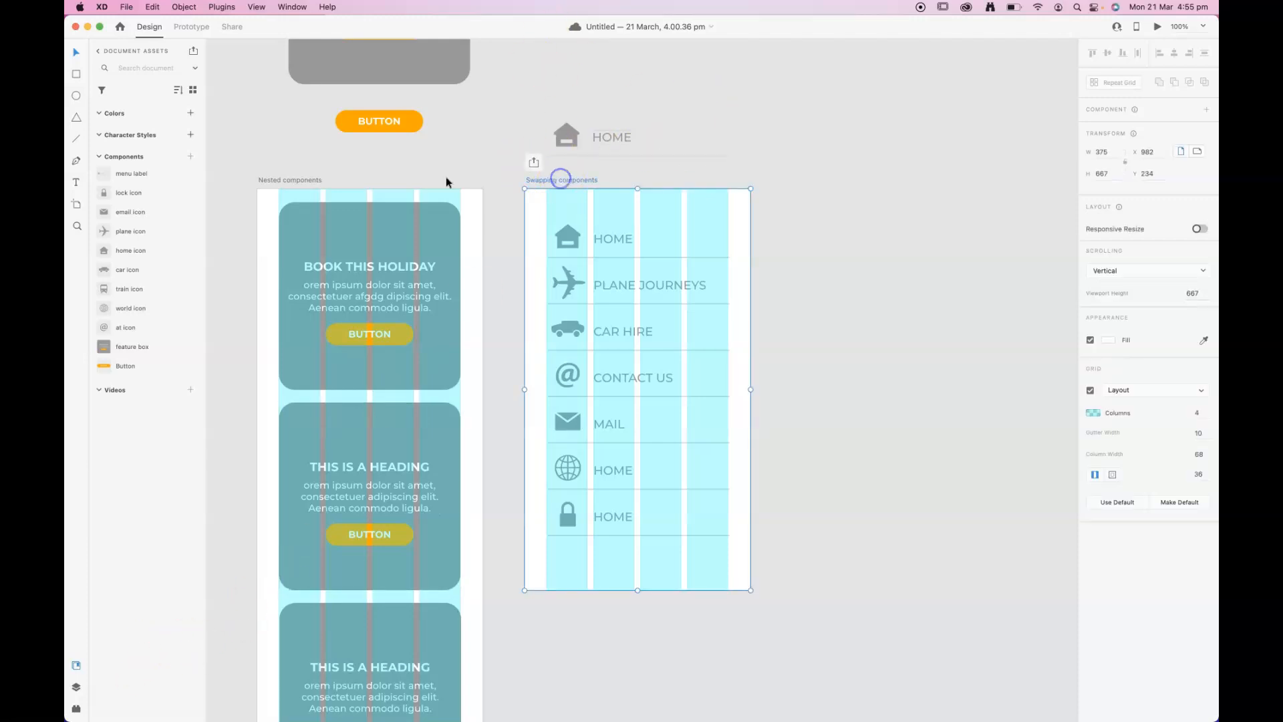
left_click(76, 205)
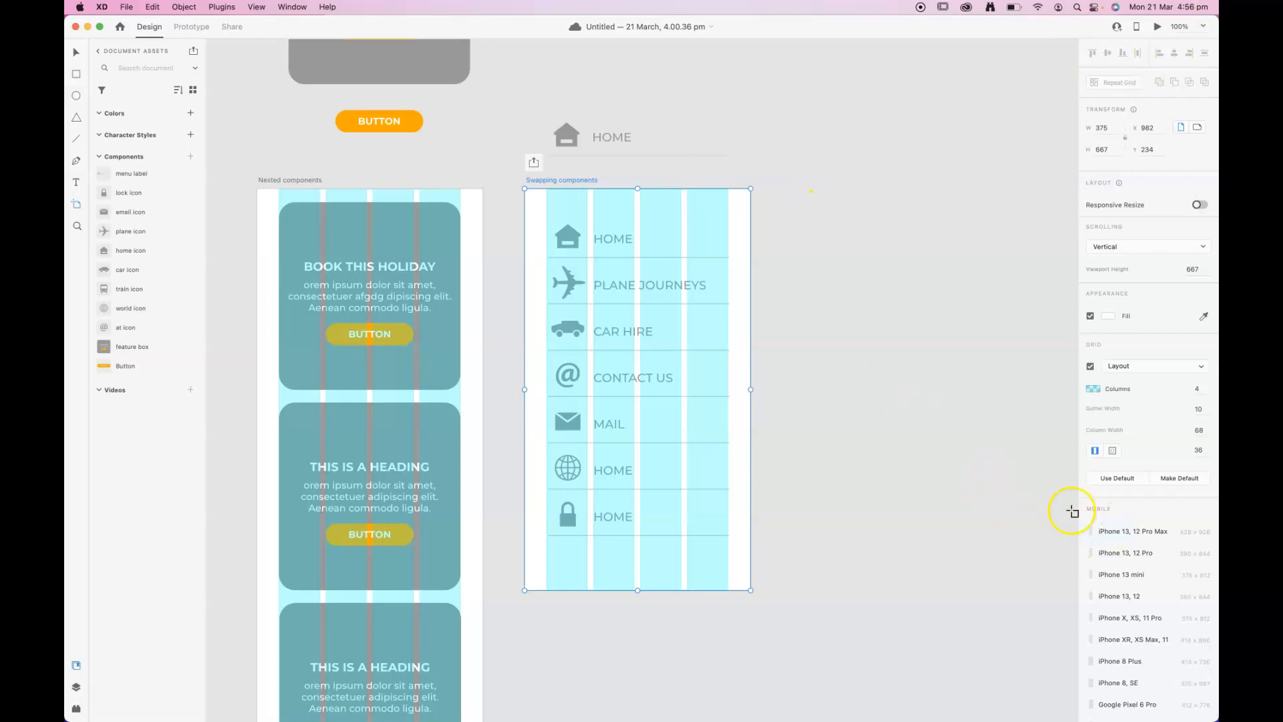
scroll(1124, 543, "down", 1)
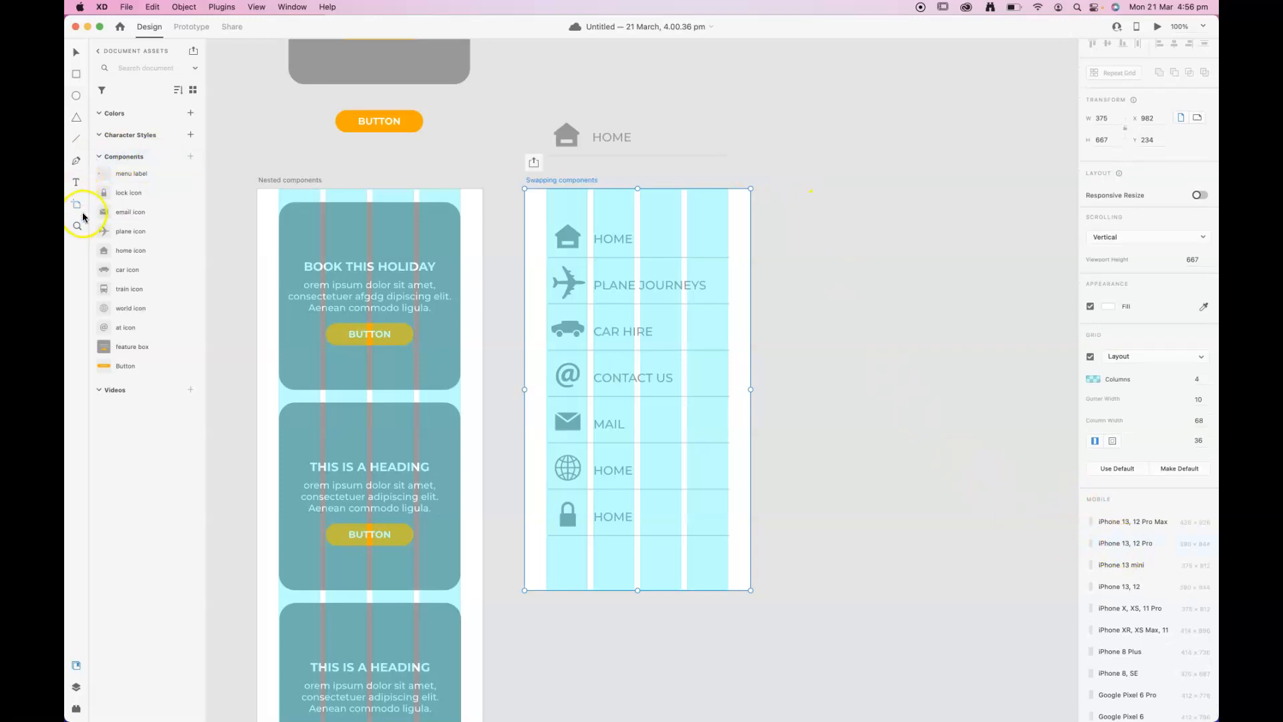
scroll(1160, 620, "down", 10)
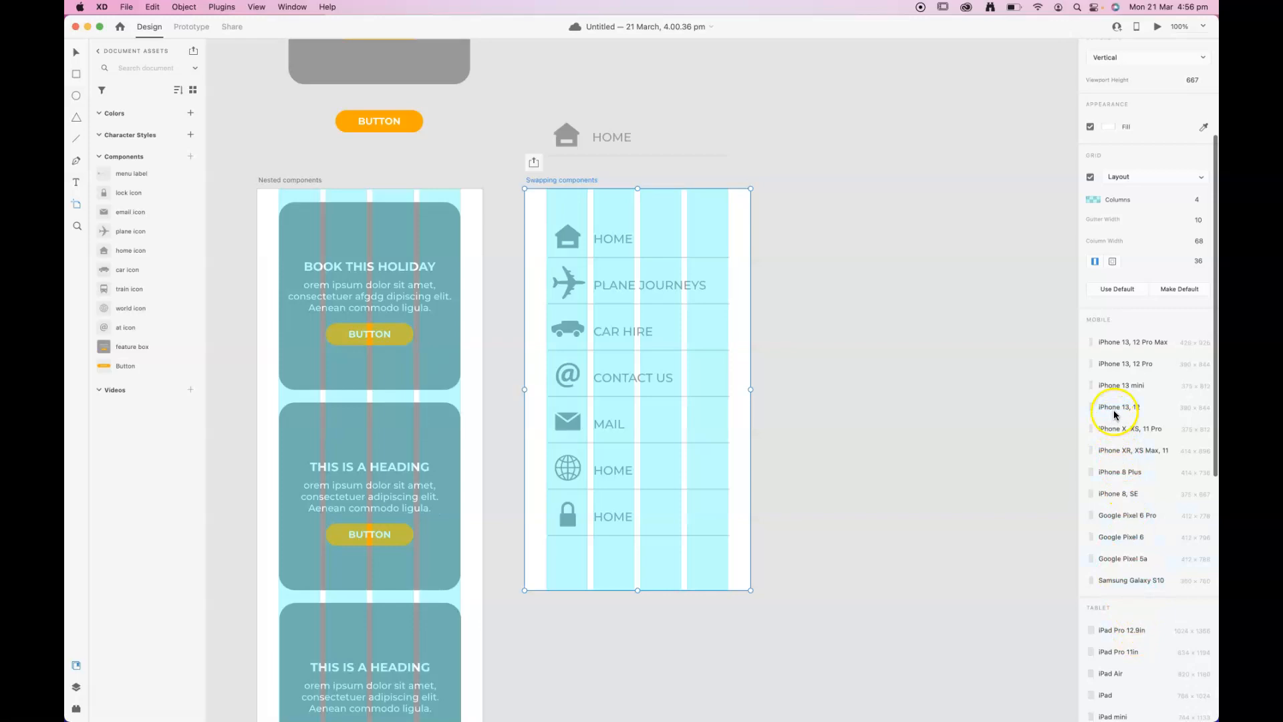
left_click(1118, 493)
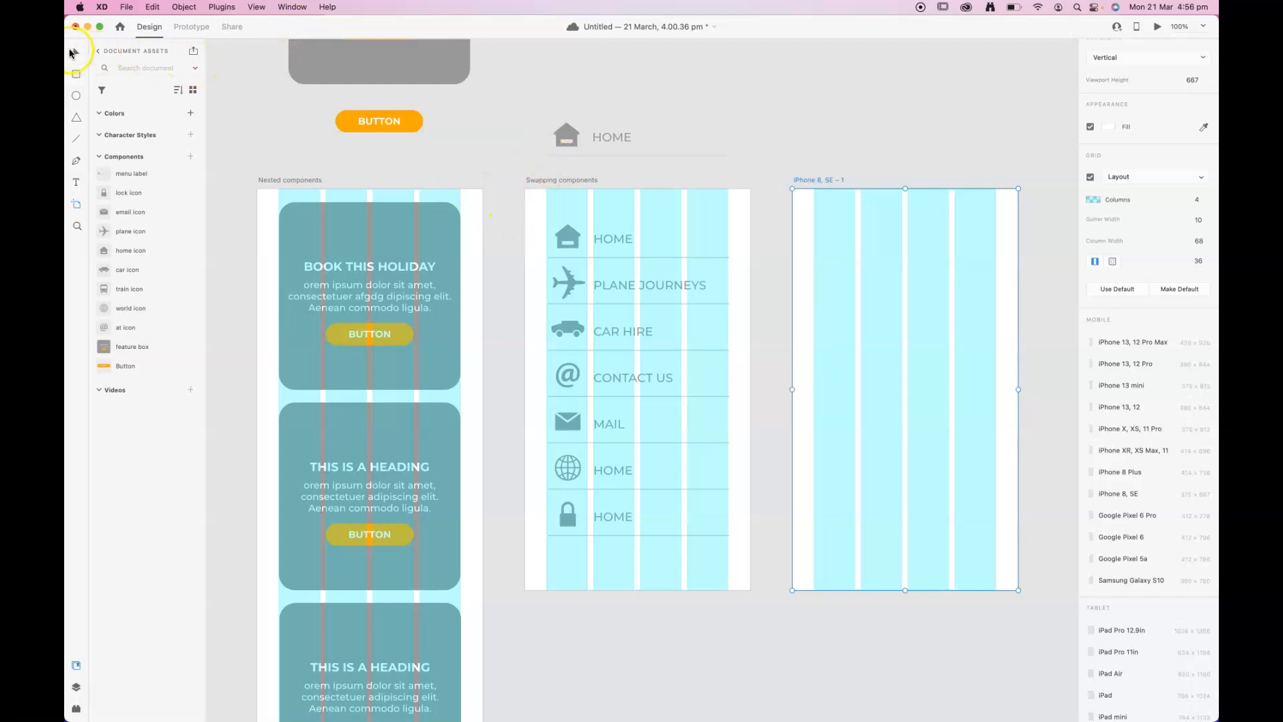
left_click(74, 52)
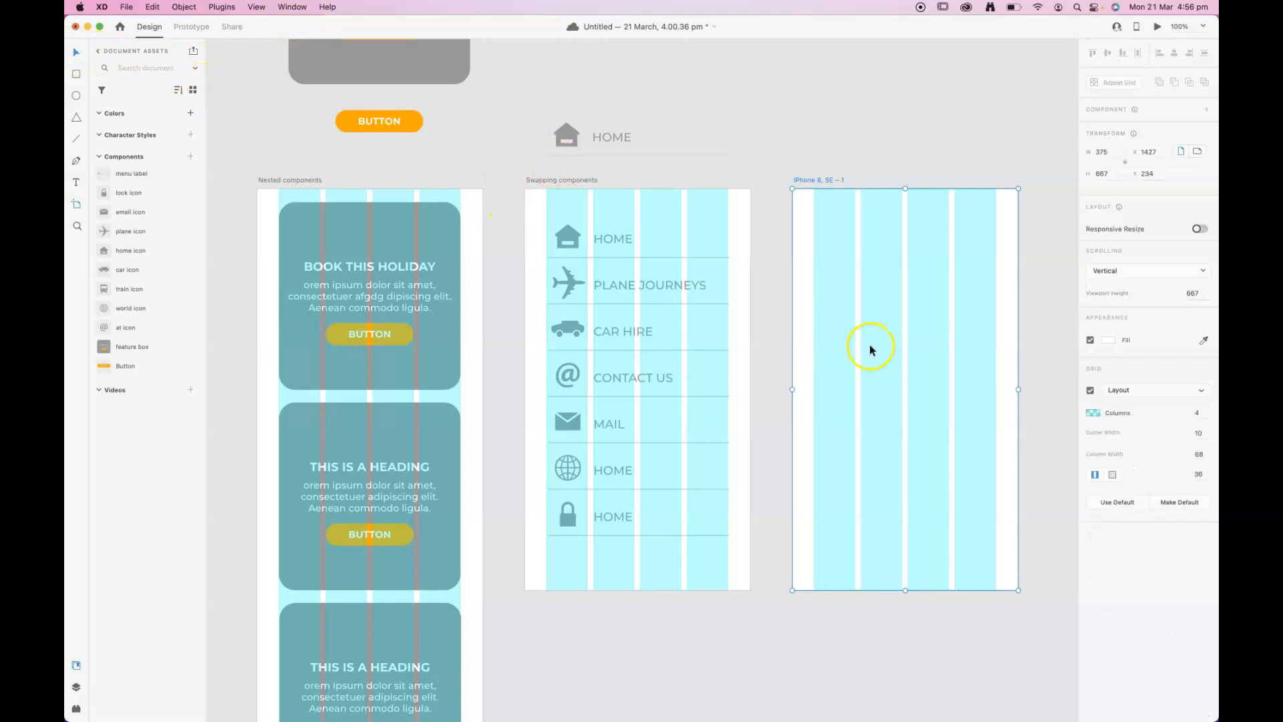
Draw a 68 by 68 square in the new artboard's first column and make it a component.
left_click(795, 31)
left_click(77, 74)
left_click_drag(814, 227, 852, 271)
key("super+equal")
key("super+equal")
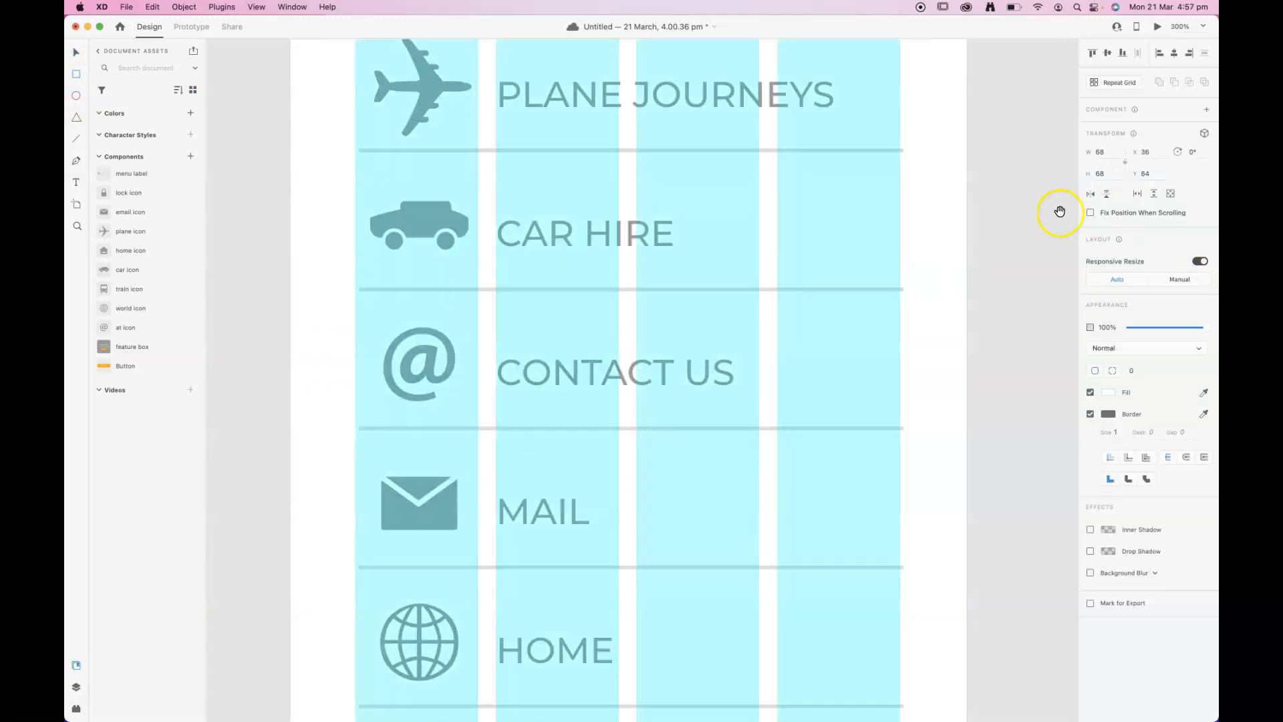
left_click_drag(963, 284, 260, 506)
left_click_drag(587, 360, 507, 440)
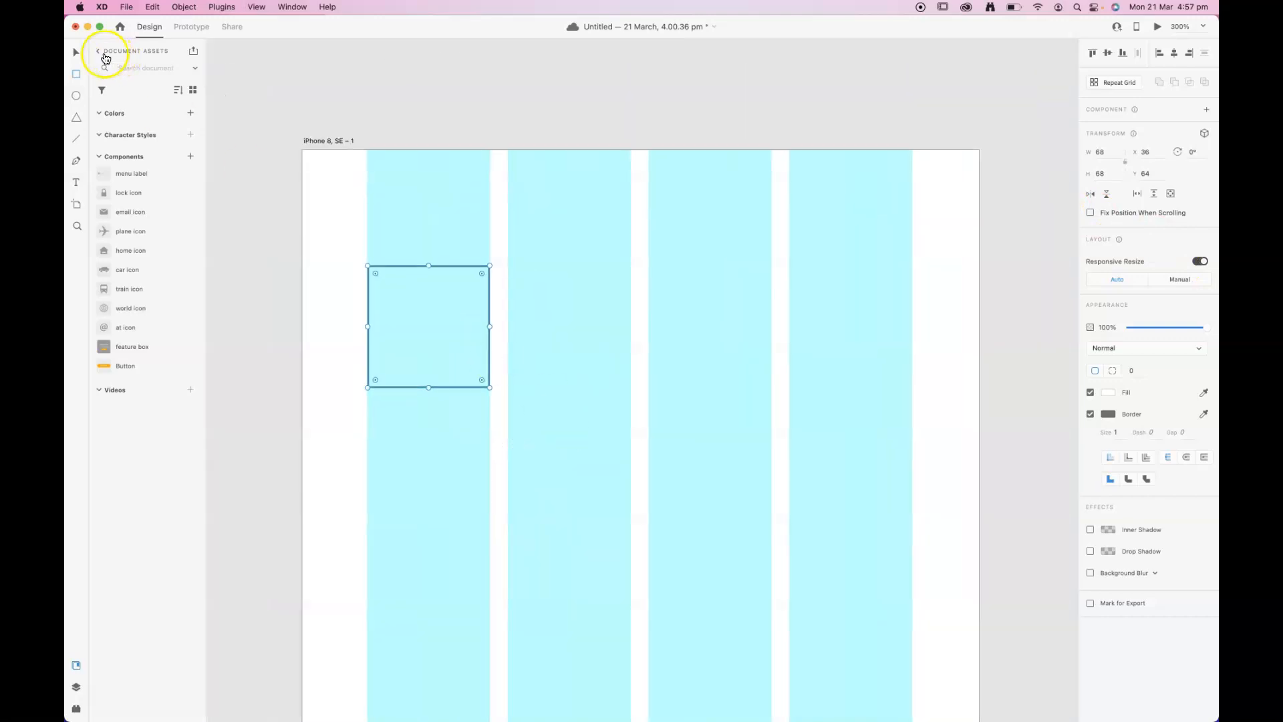
left_click(77, 52)
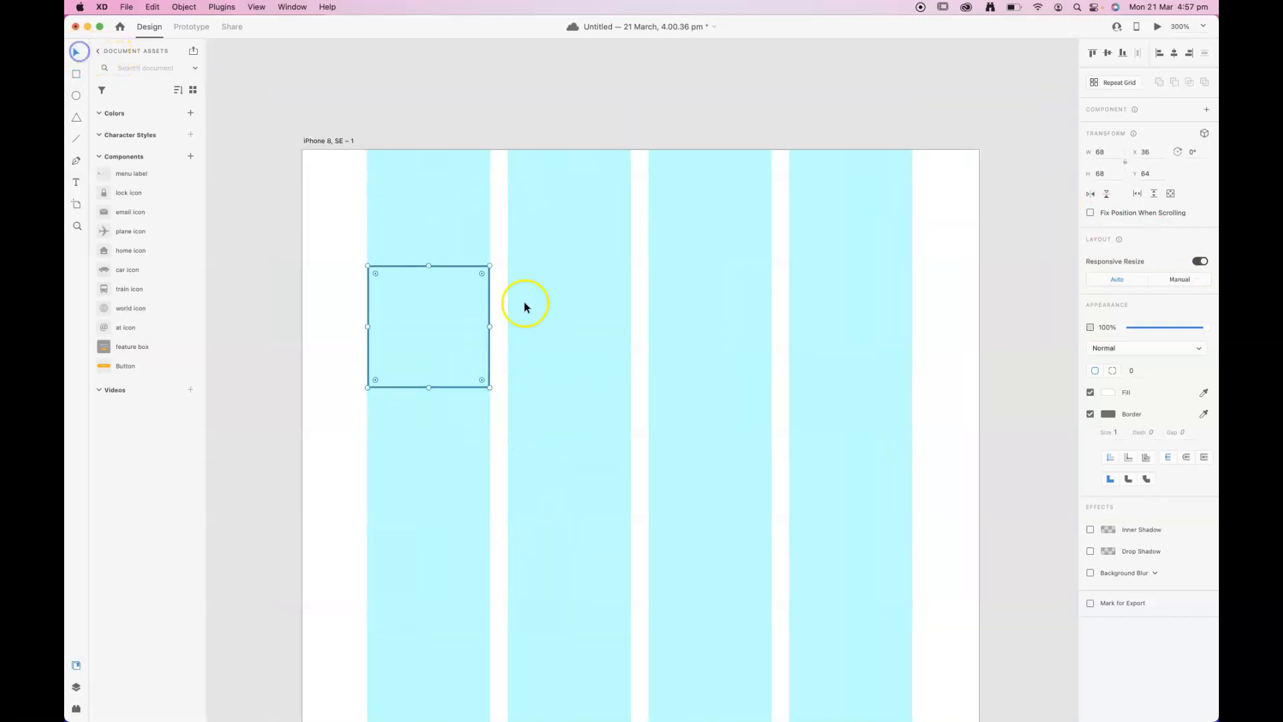
left_click(191, 156)
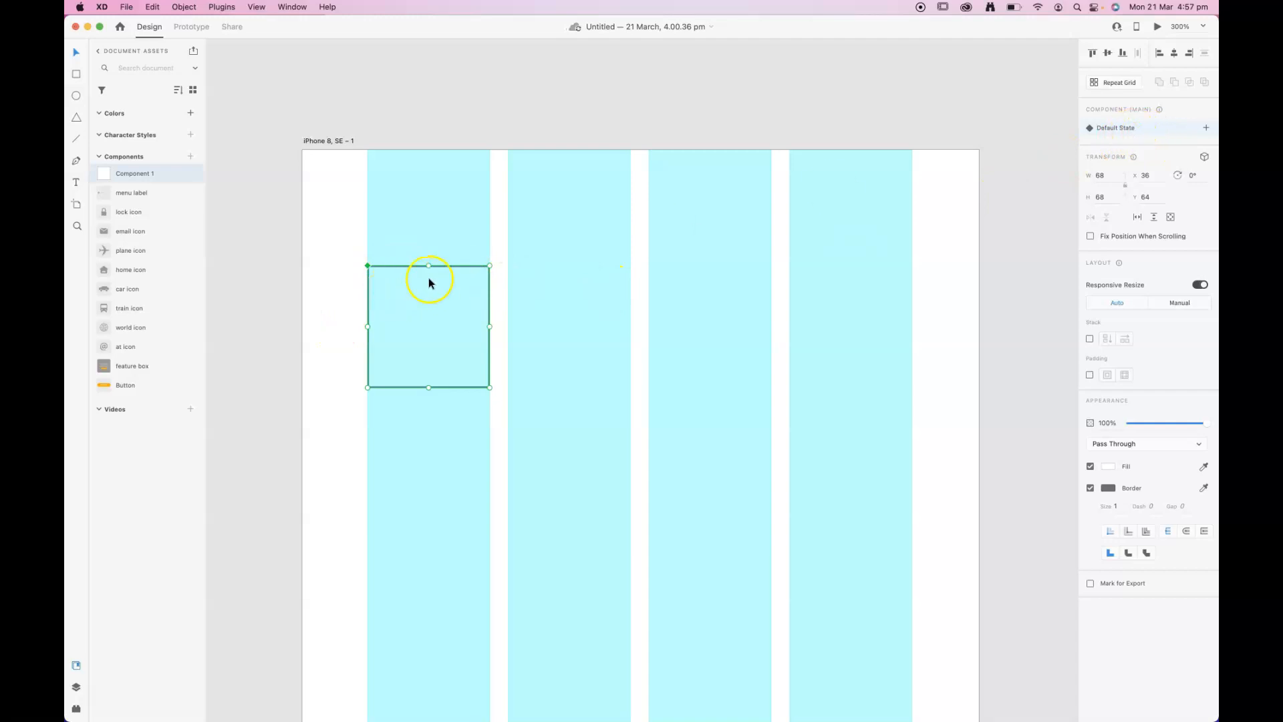
Change the border colour of the square inside the component to a lighter grey.
double_click(400, 263)
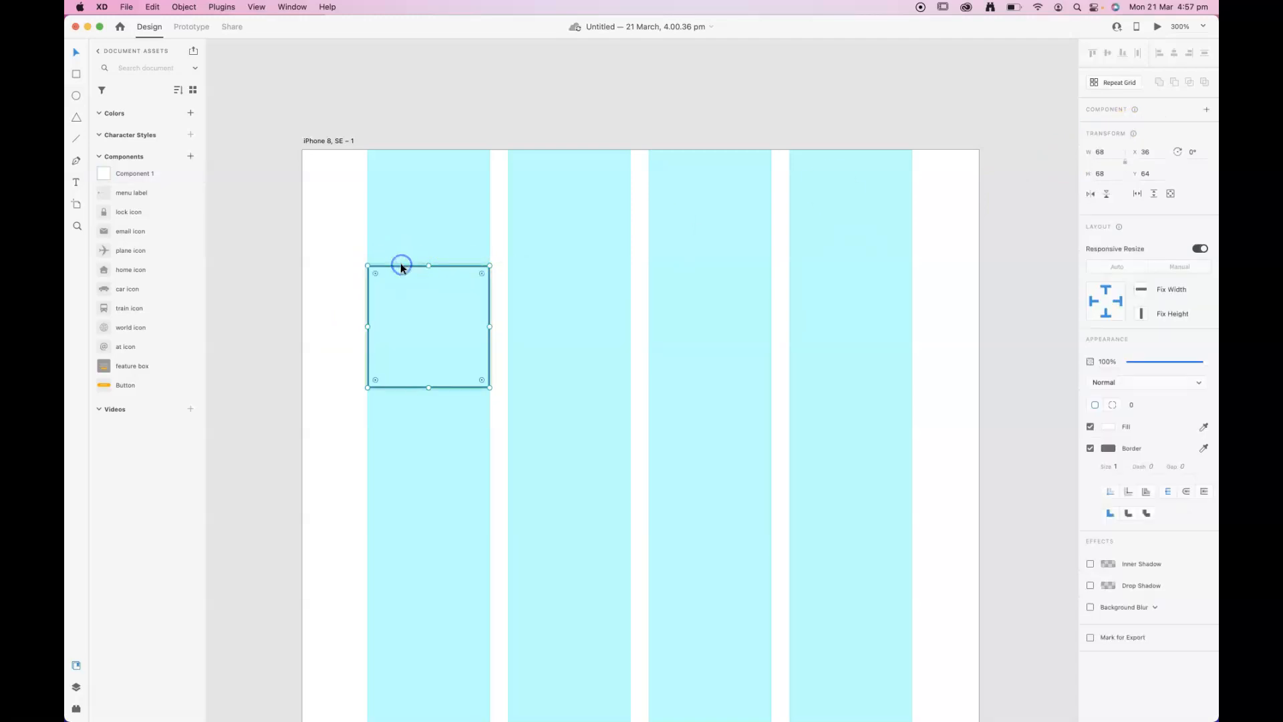
left_click(1108, 448)
left_click_drag(968, 425, 958, 425)
left_click(1170, 439)
Try a border size of 10 on the square, adjust it to 4, and leave the component.
left_click(1120, 466)
type("10")
key("Return")
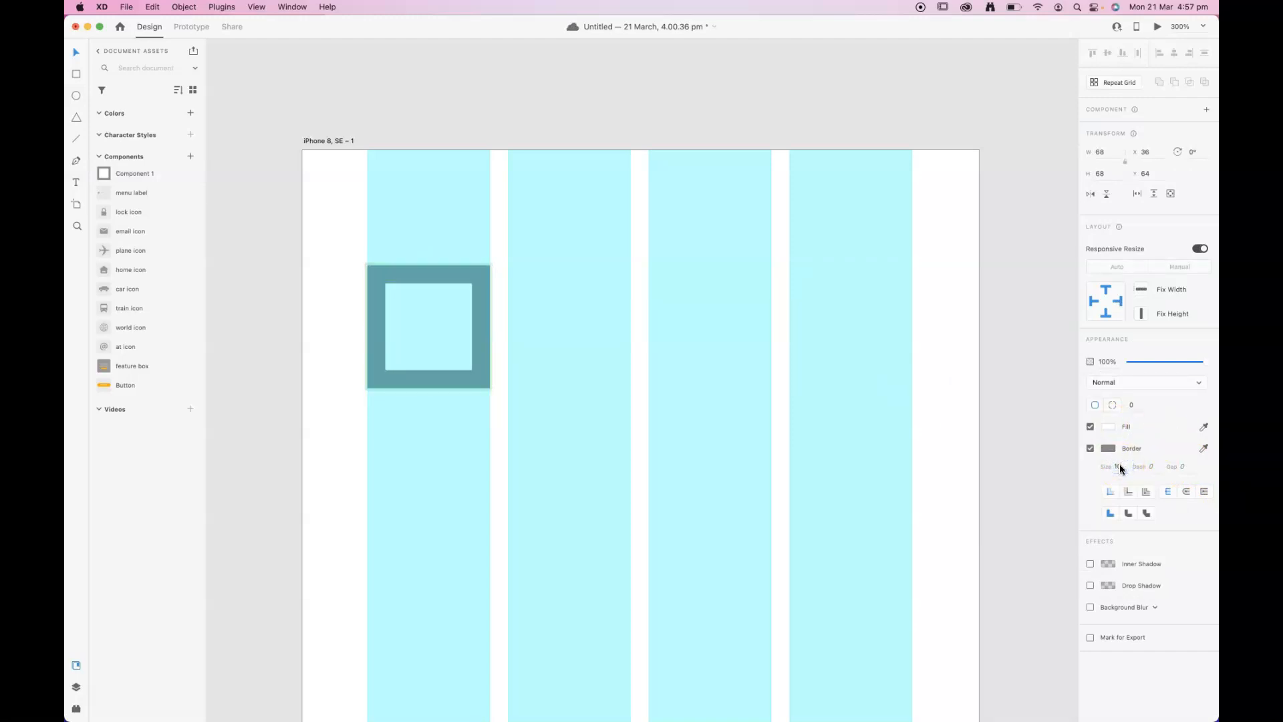
left_click(1118, 467)
left_click(1118, 467)
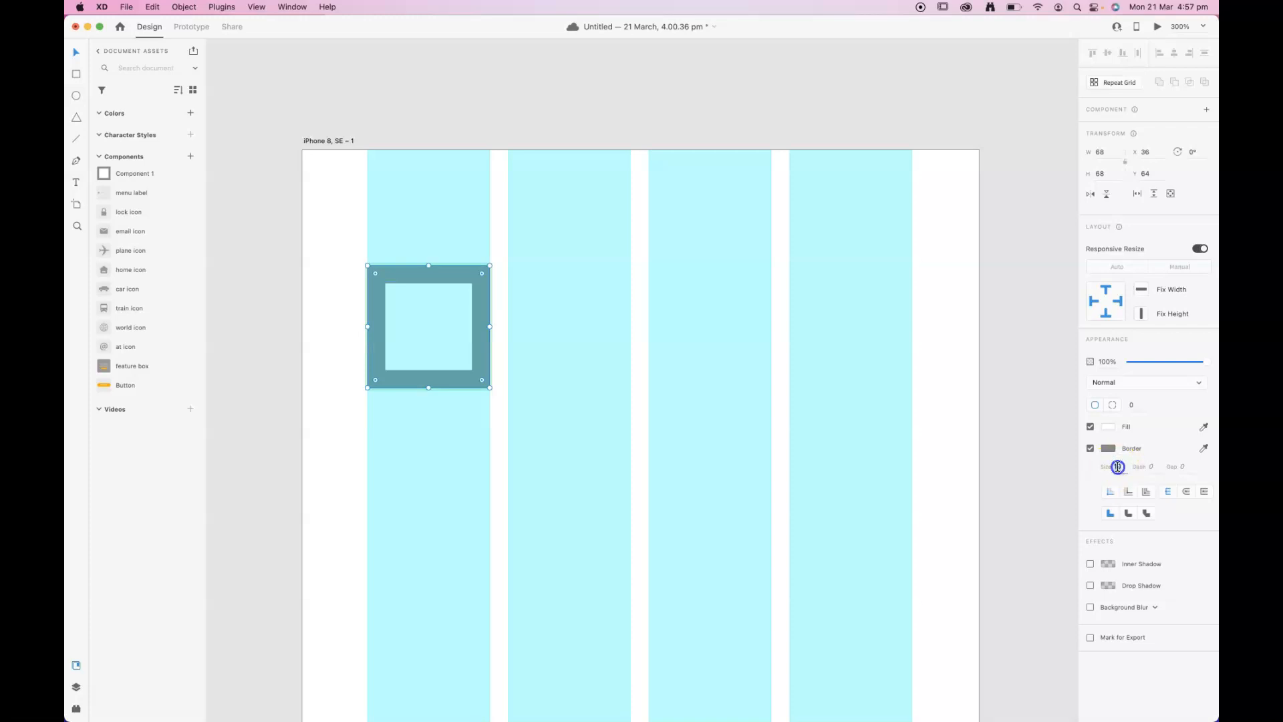
key("Up")
key("Up")
key("Up")
key("Down")
key("Down")
key("Down")
key("Down")
key("Down")
key("Down")
key("Down")
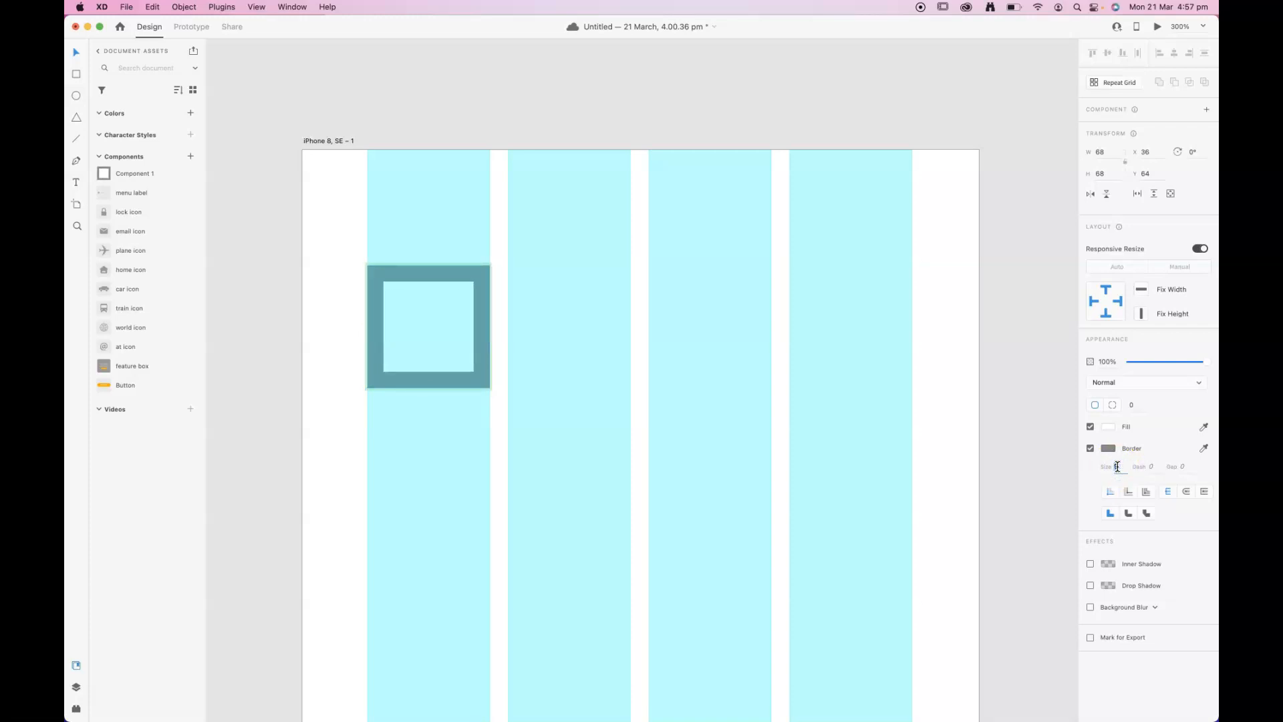
key("Down")
key("Down")
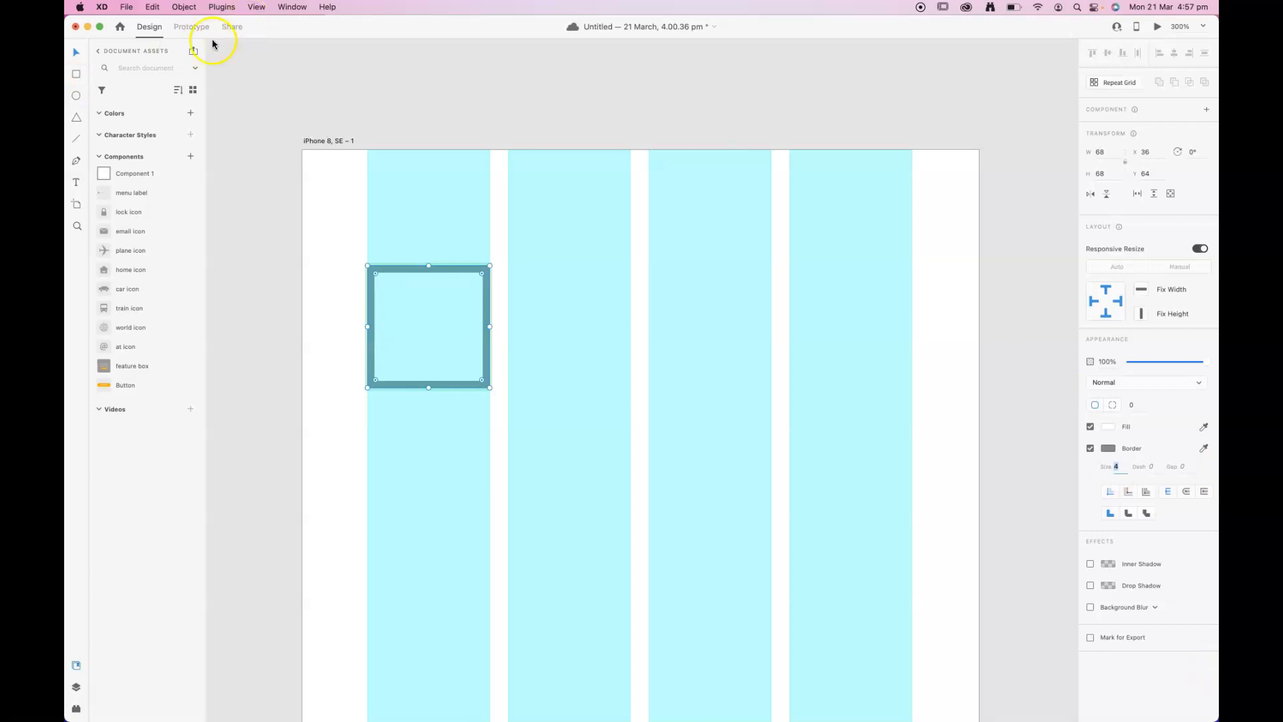
left_click(324, 77)
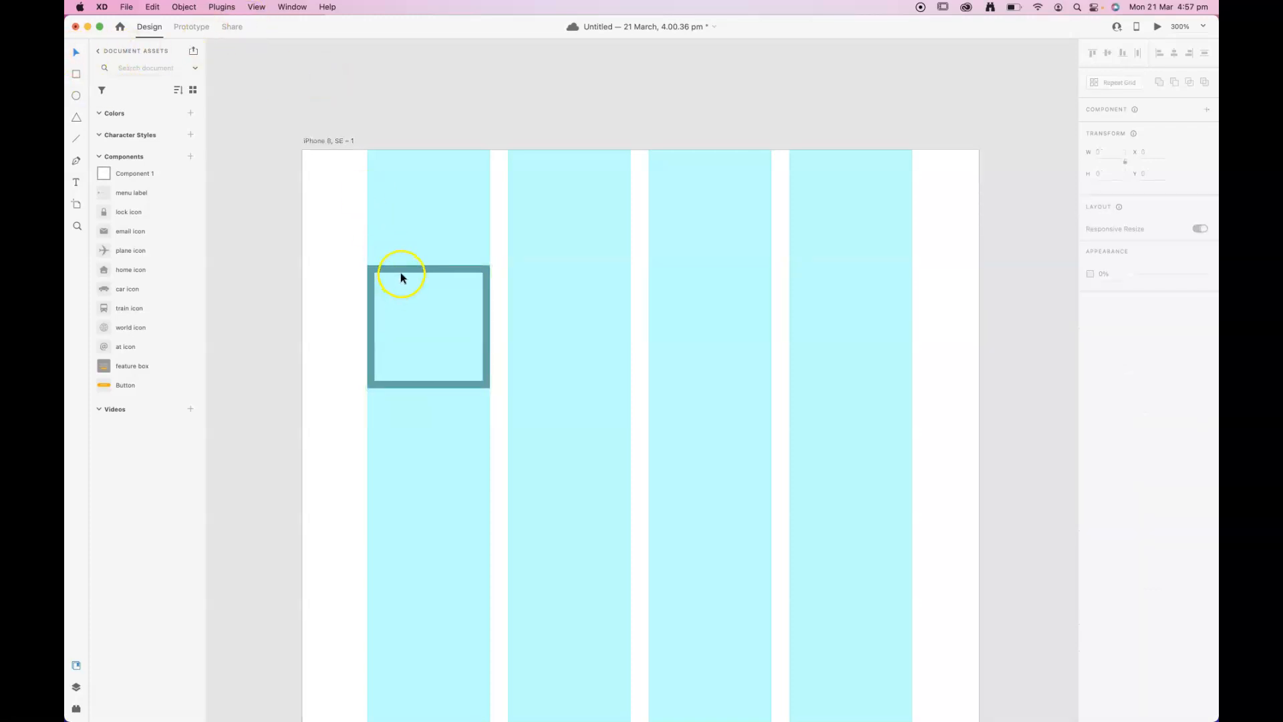
Add a new state named "plane" to the square component.
left_click(400, 272)
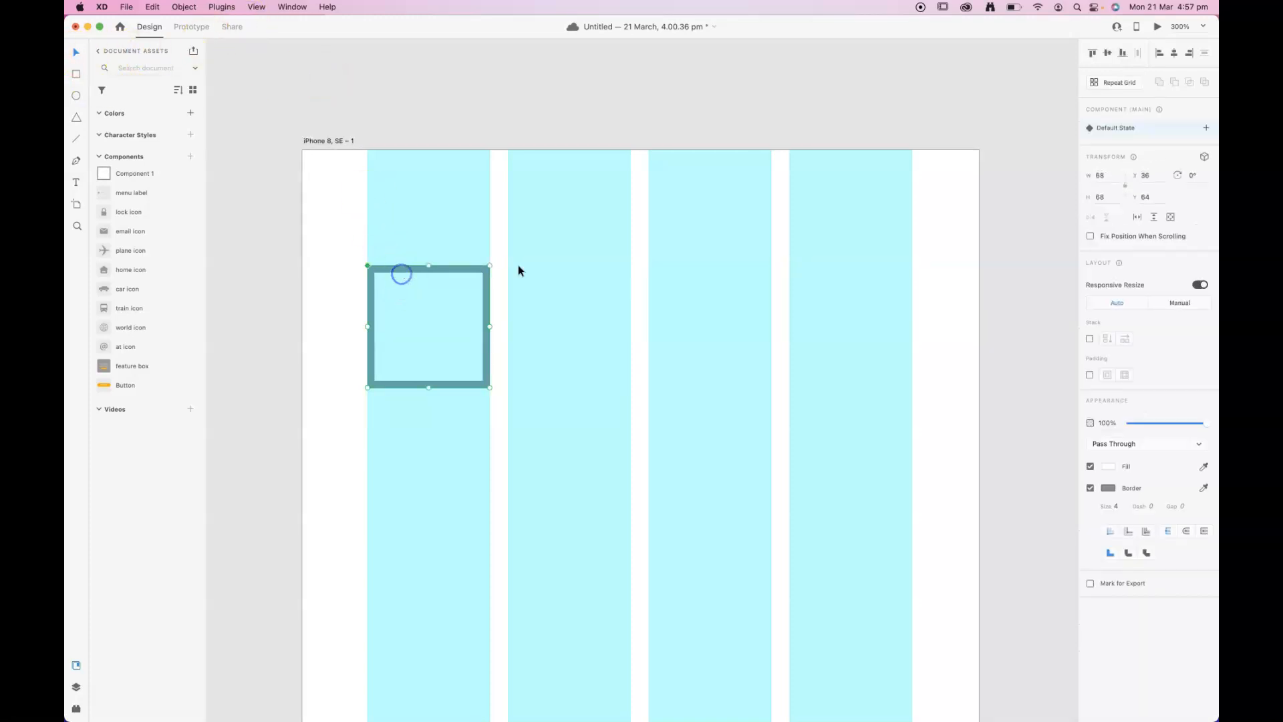
left_click(1207, 128)
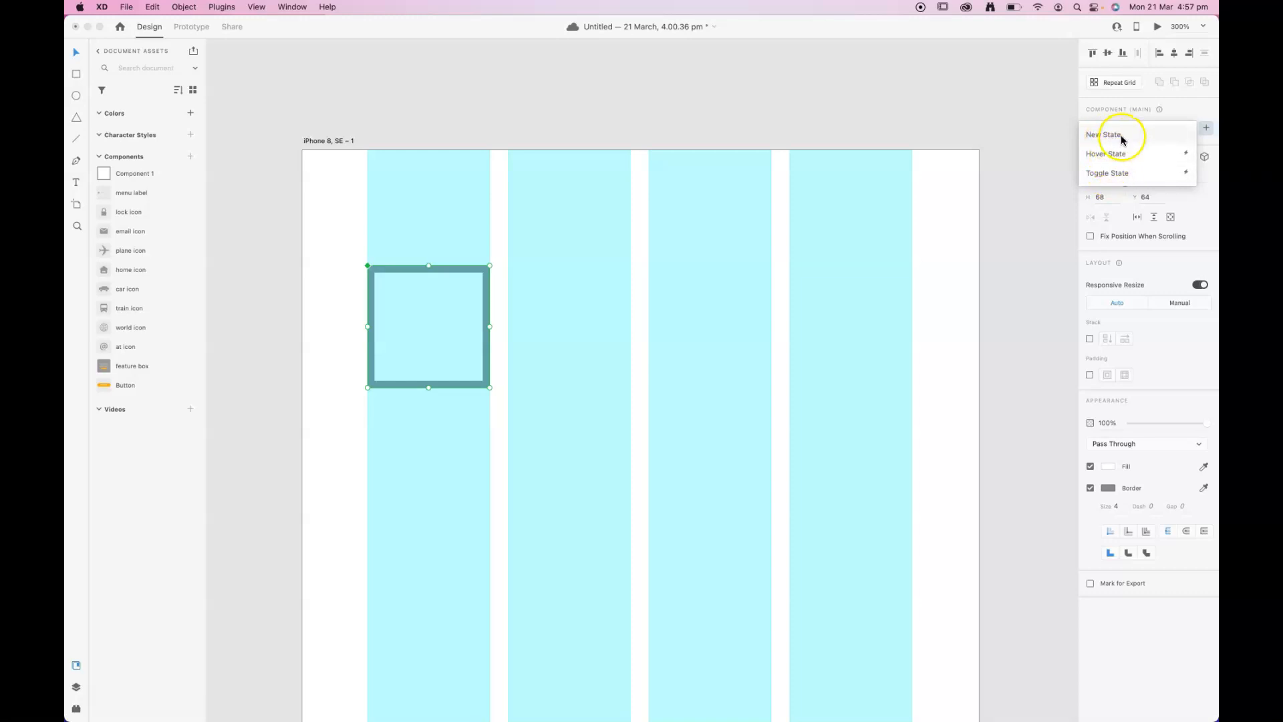
left_click(1097, 135)
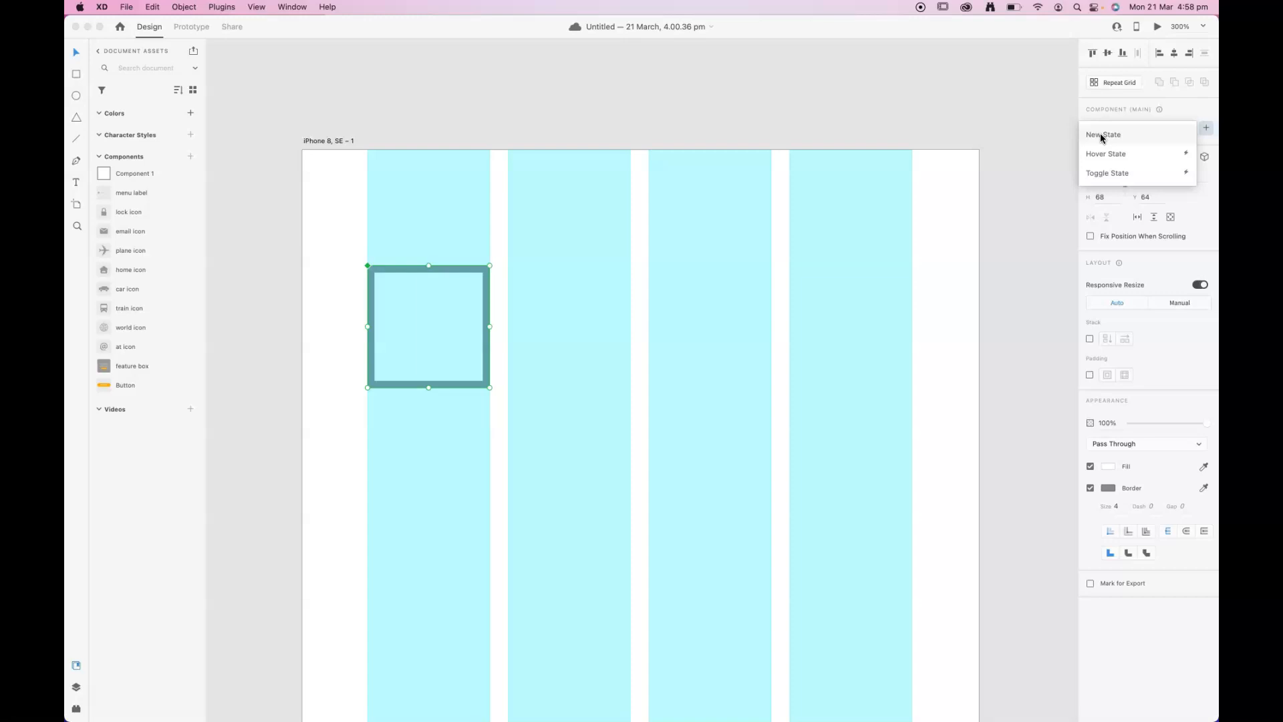
left_click(1102, 135)
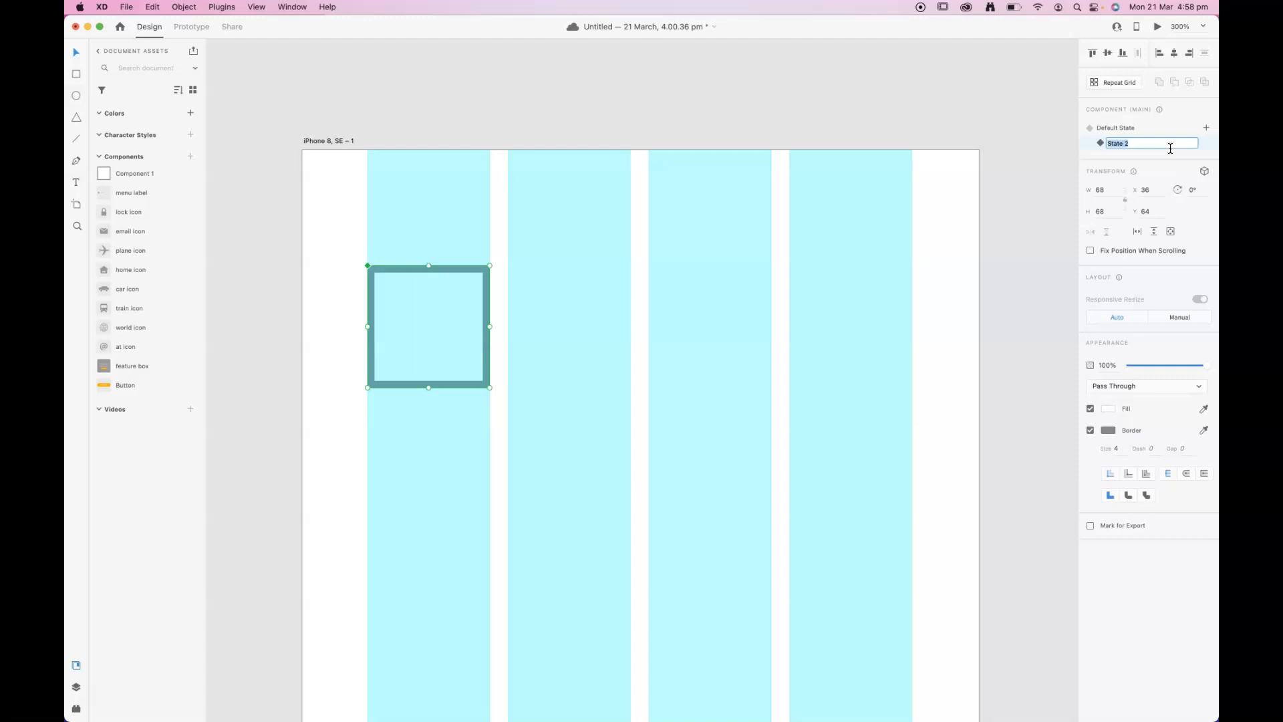
left_click(1137, 143)
type("plane")
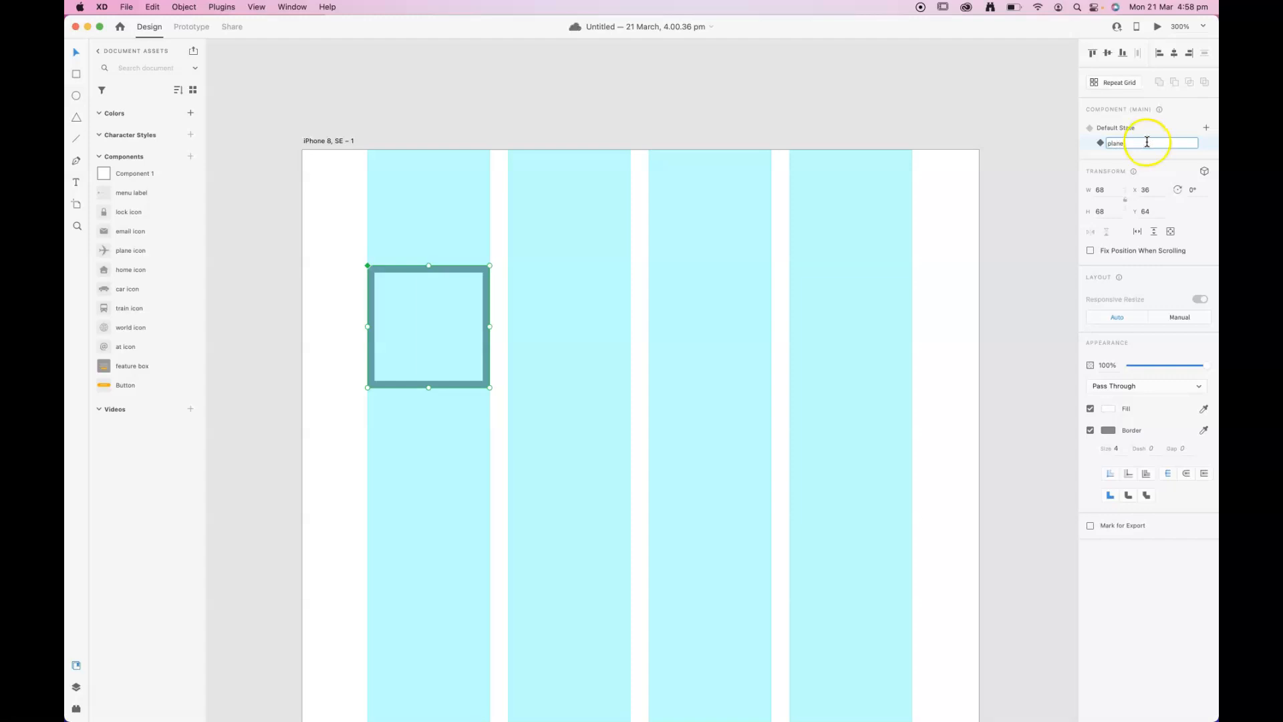
left_click(1205, 149)
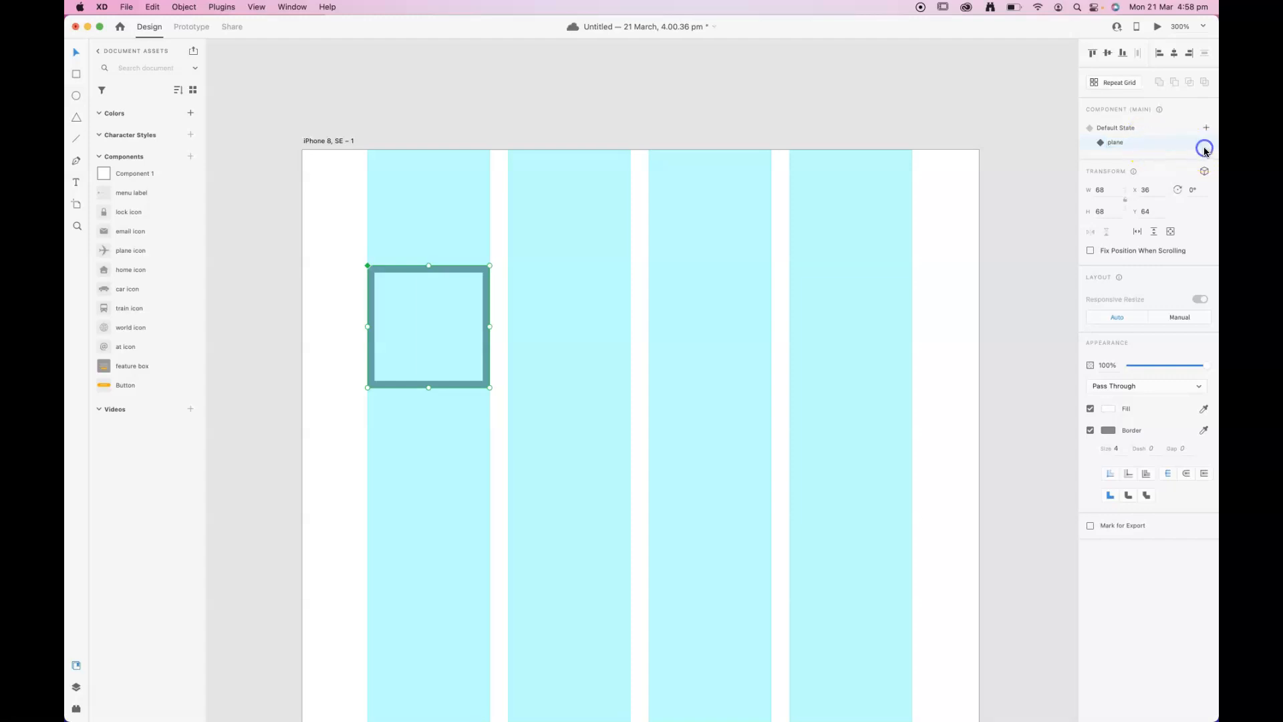
Place the plane icon component inside the square in the plane state and move it to the square's centre.
double_click(387, 271)
left_click(407, 257)
left_click(401, 271)
left_click(401, 269)
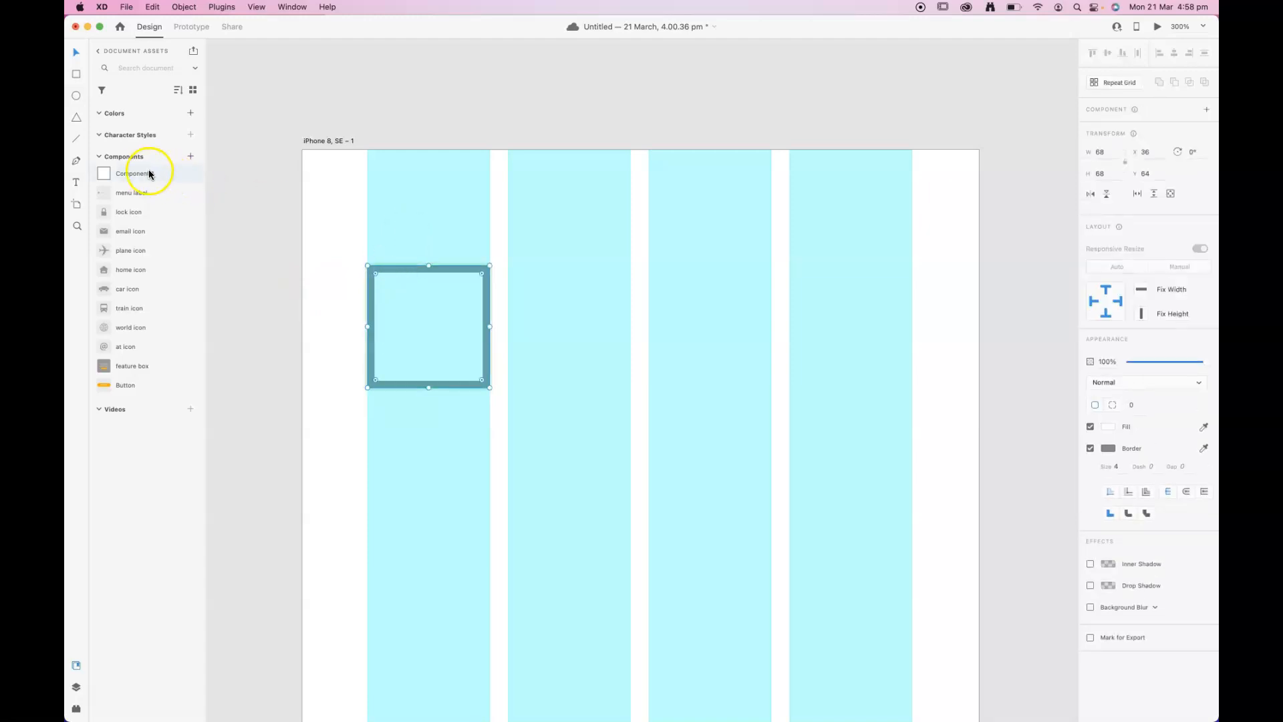
left_click_drag(125, 252, 432, 329)
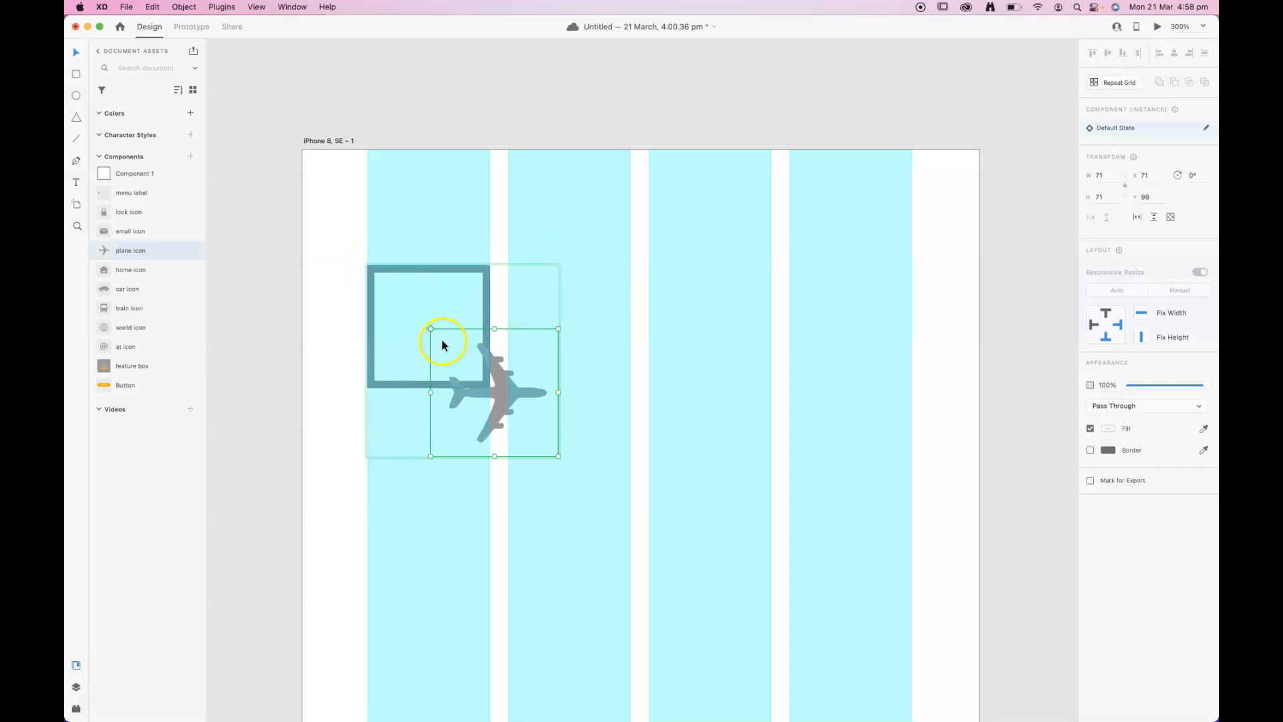
left_click(482, 346)
left_click_drag(483, 346, 415, 274)
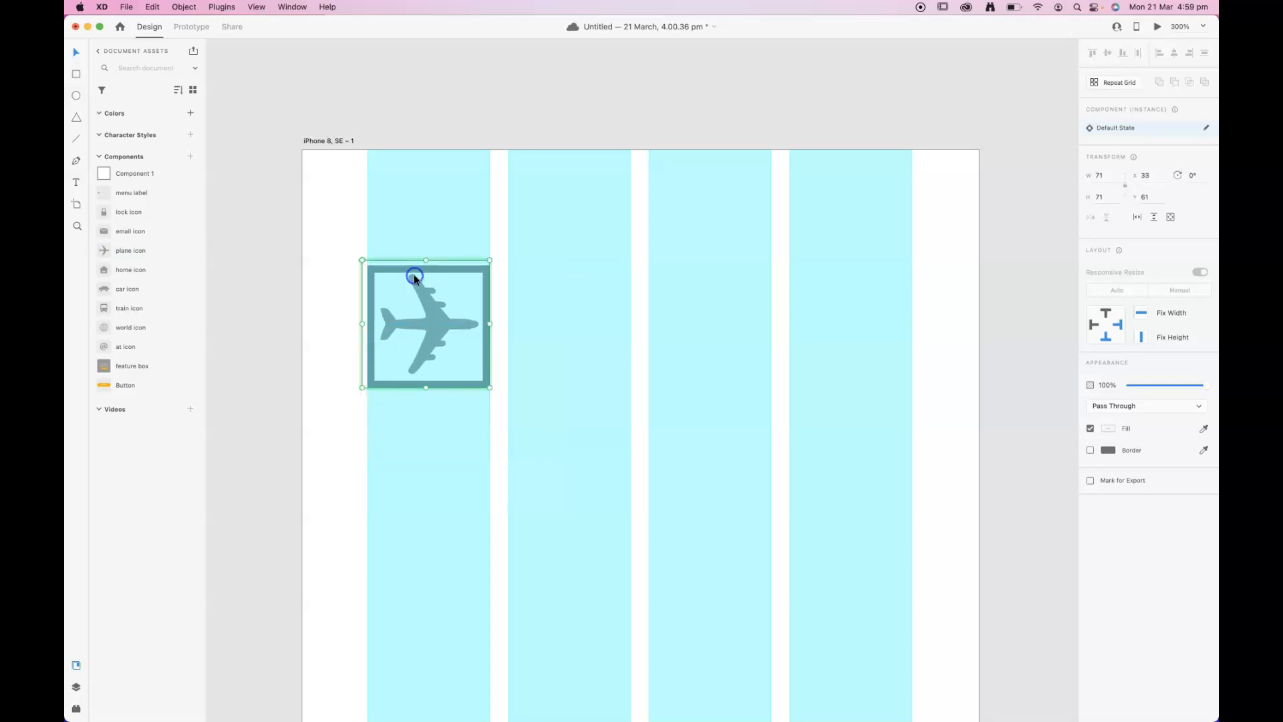
left_click(370, 284)
left_click_drag(422, 298, 446, 326)
double_click(458, 272)
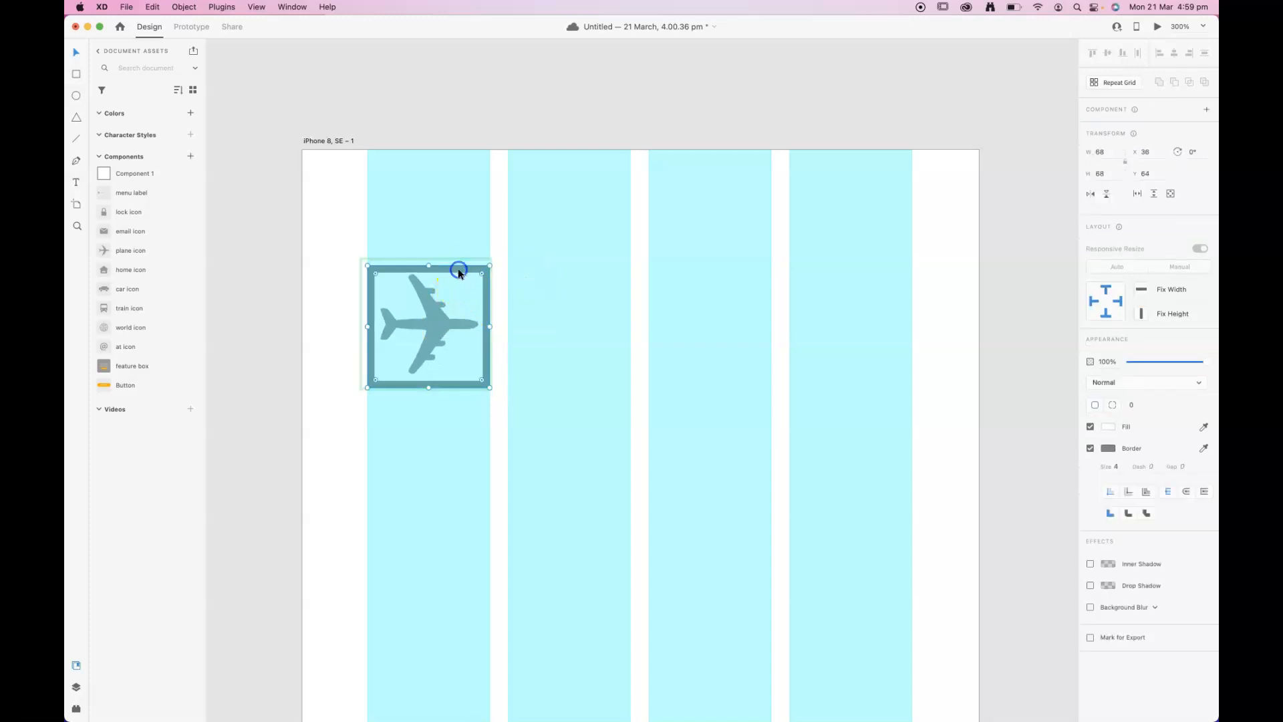
double_click(458, 268)
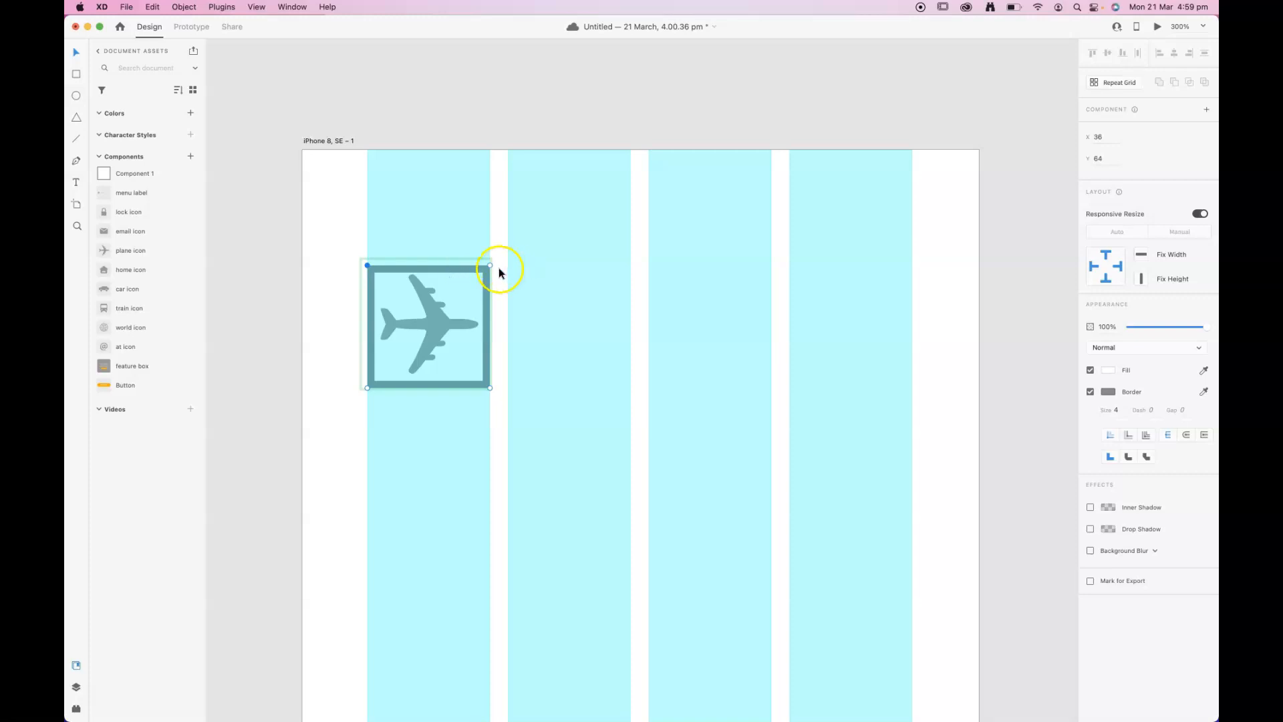
left_click(443, 116)
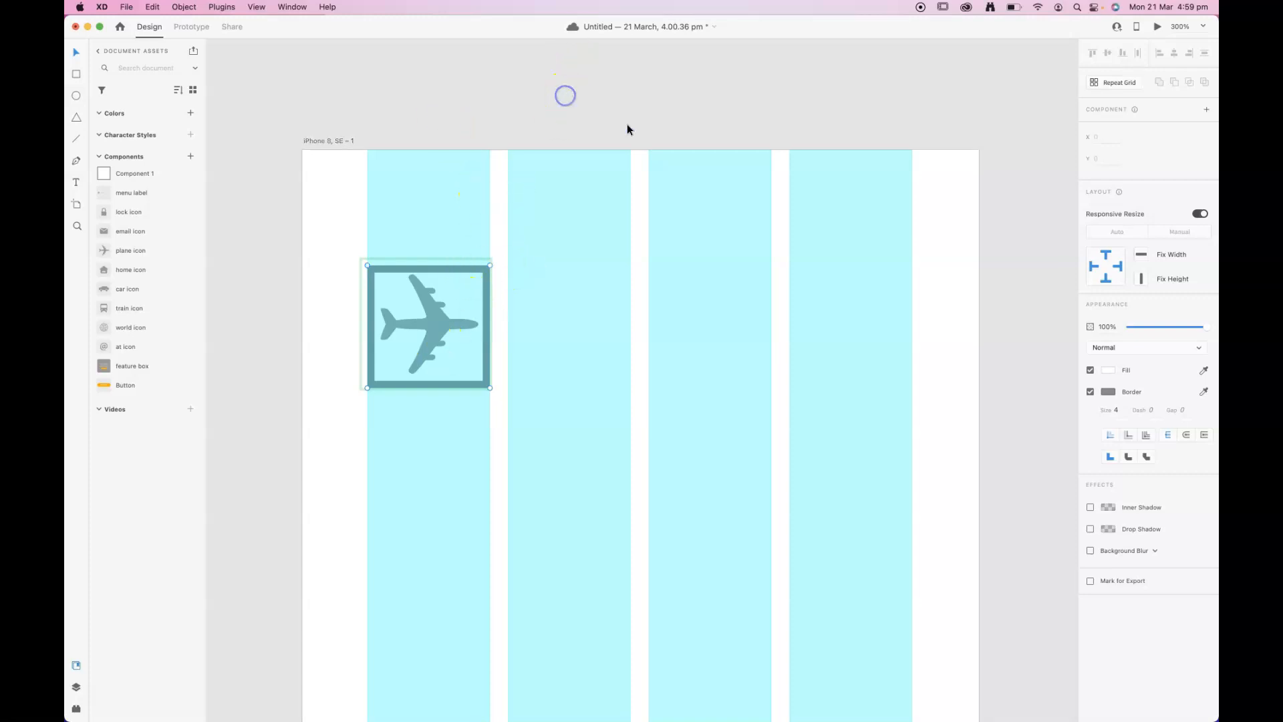
left_click(410, 288)
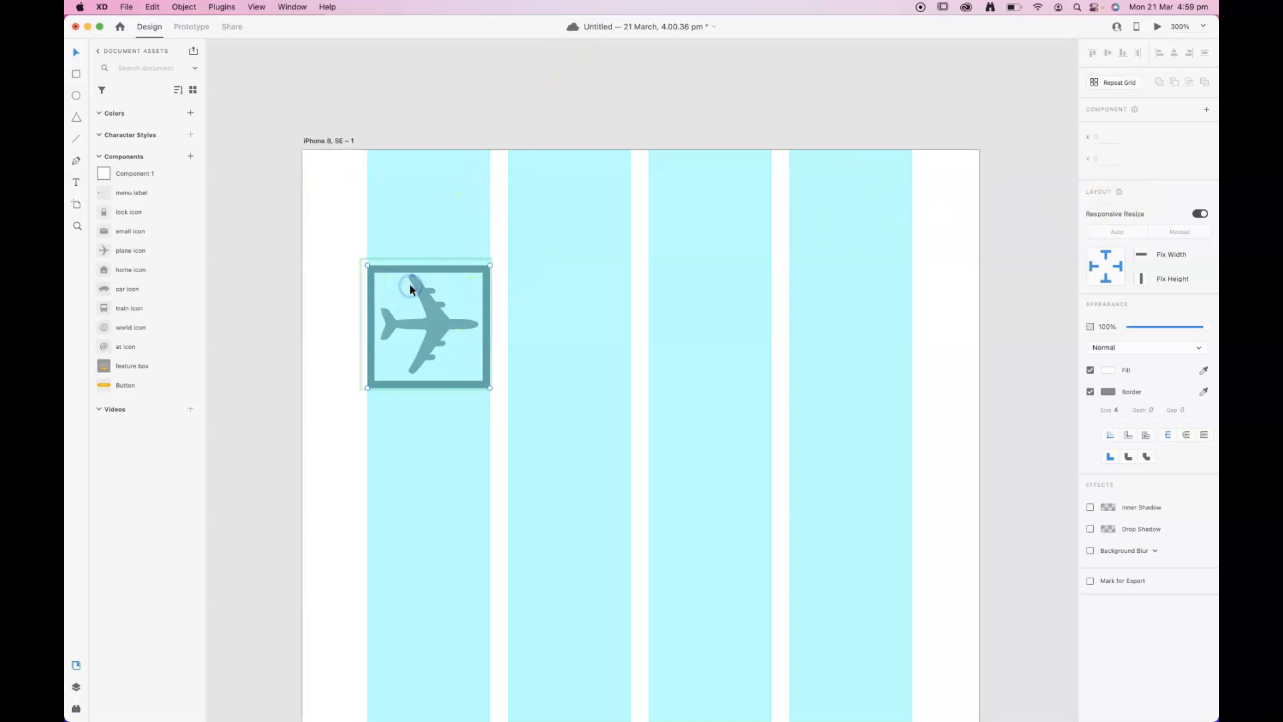
left_click(423, 192)
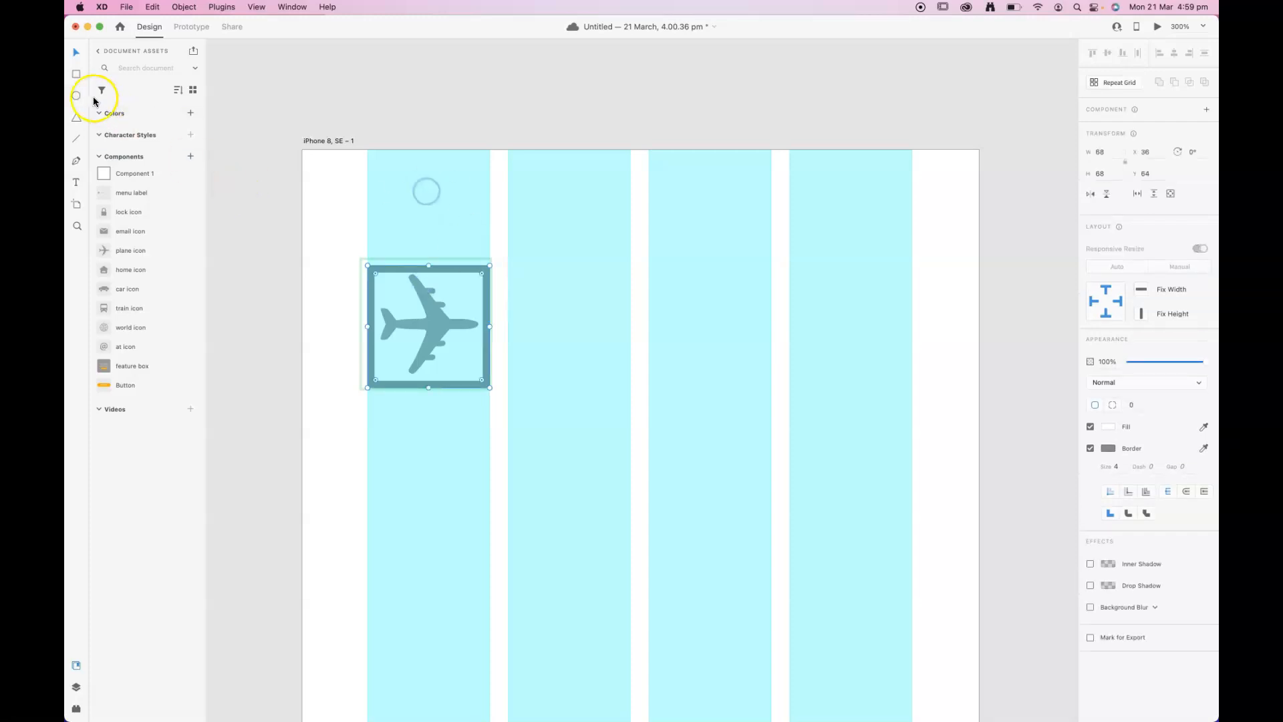
left_click(705, 384)
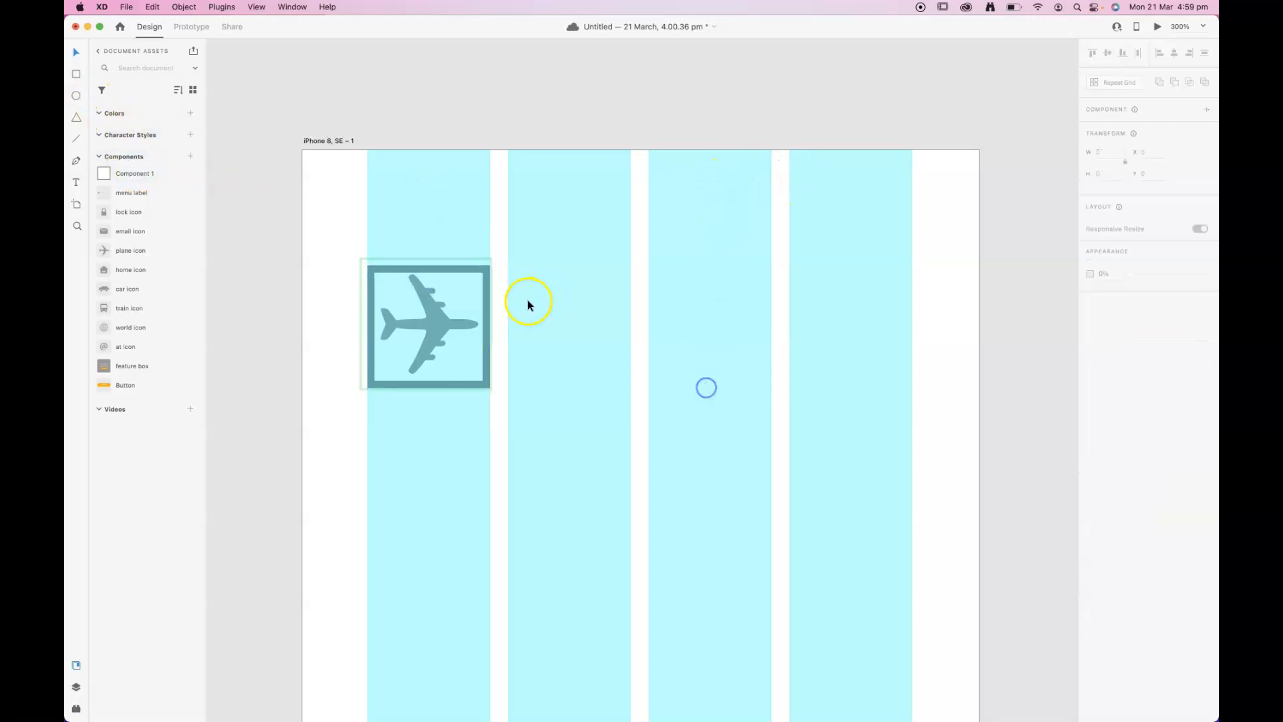
Compare the square component's Default State with its plane state, ending on the Default State.
left_click(384, 258)
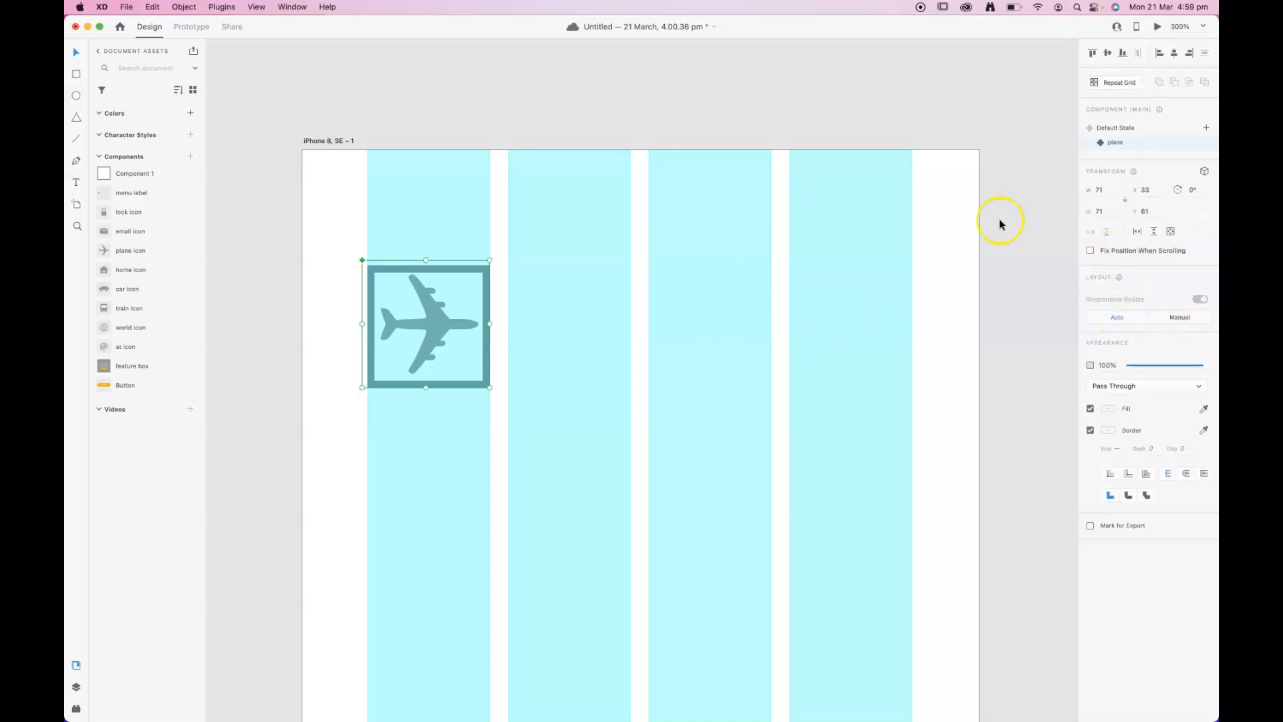
left_click(1119, 128)
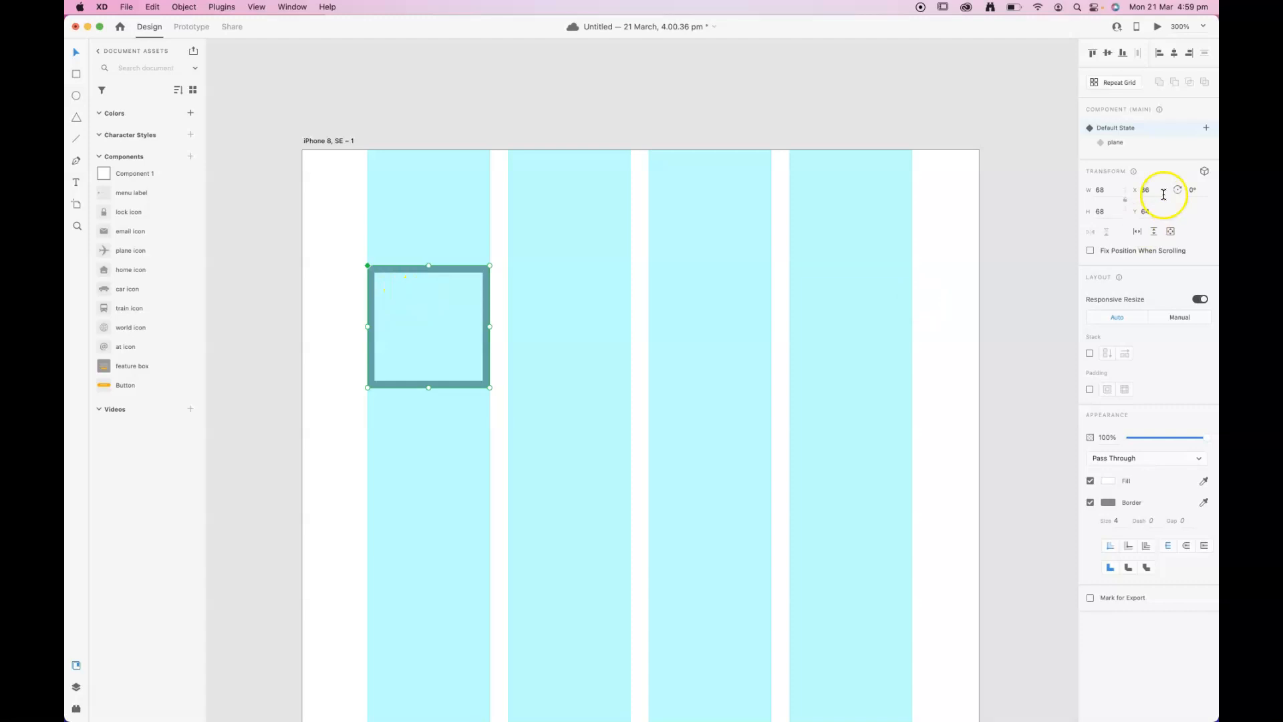
left_click(1115, 142)
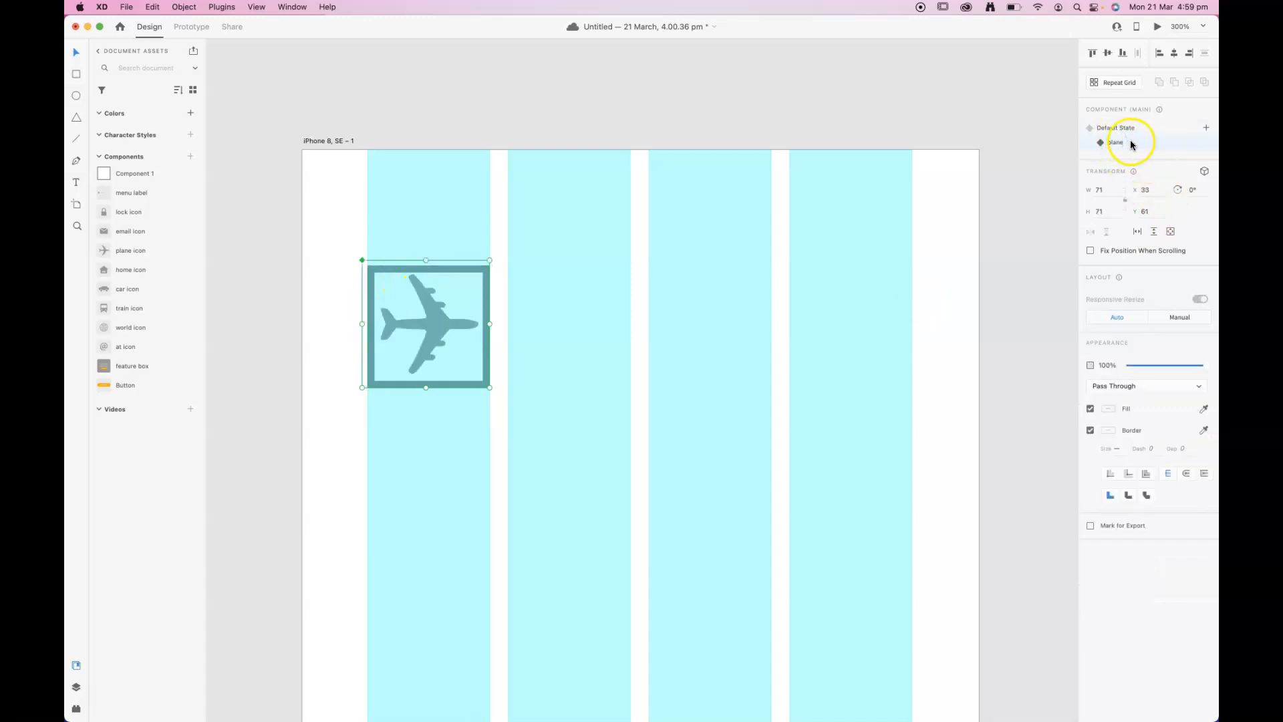
left_click(1109, 128)
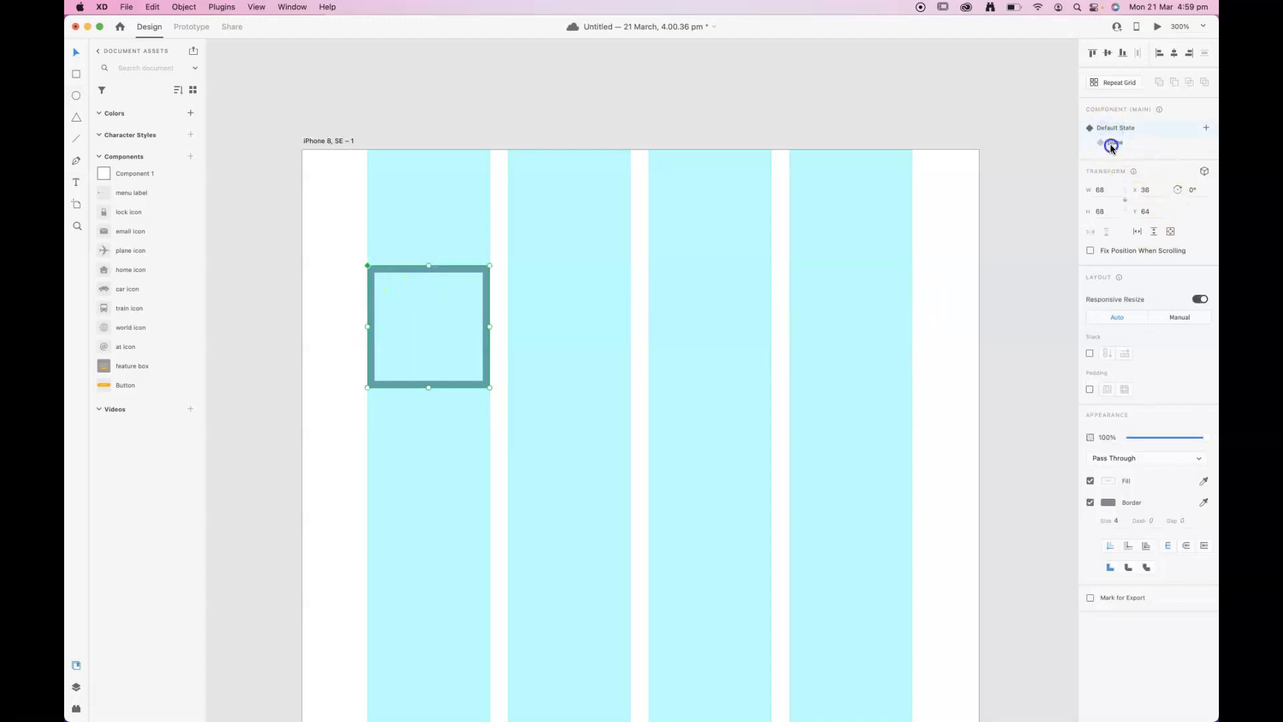
Add a new state named "home" to the square component, starting from its plane state.
left_click(1113, 144)
left_click(1206, 128)
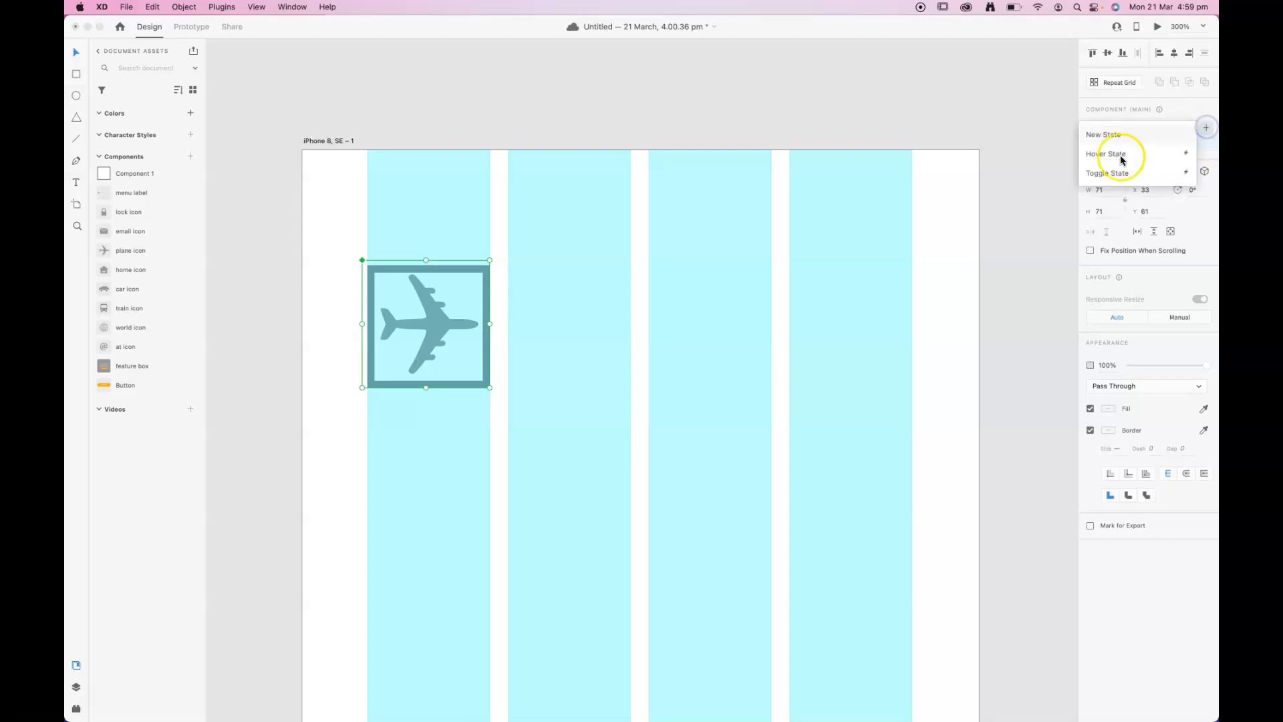
left_click(1107, 134)
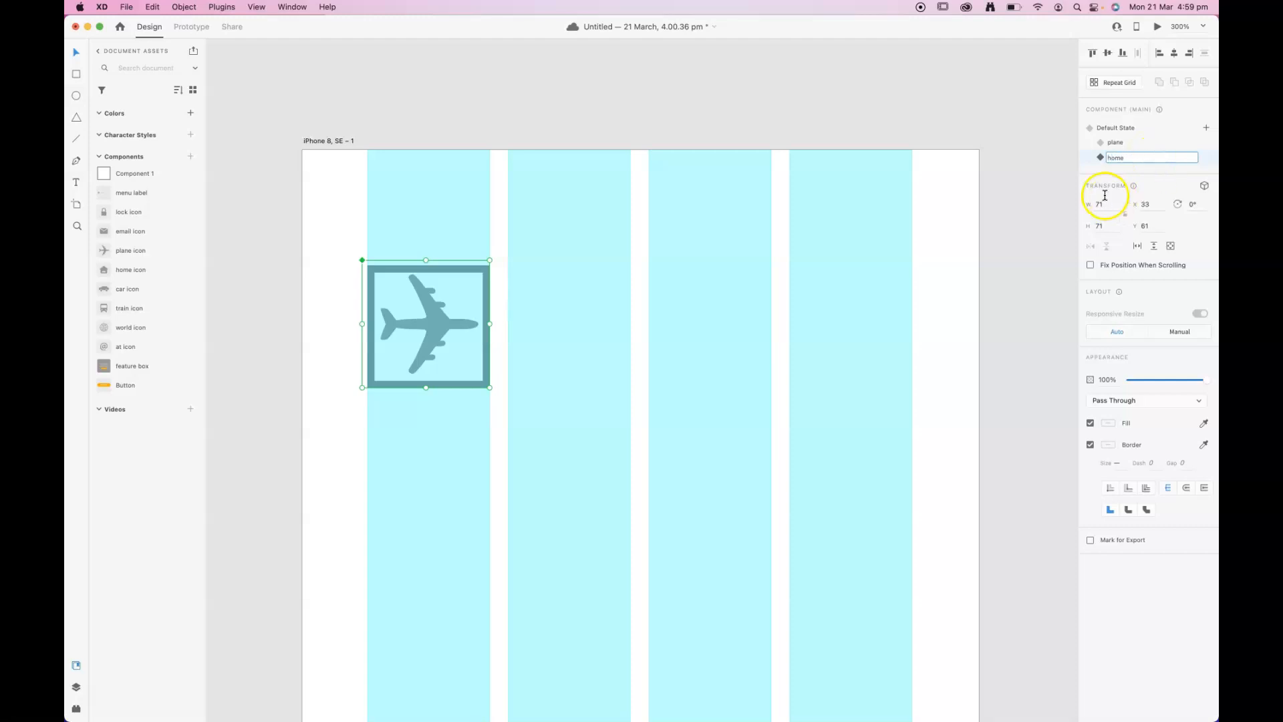
left_click(942, 131)
Replace the plane icon inside the square with the home icon component in the home state.
left_click(442, 335)
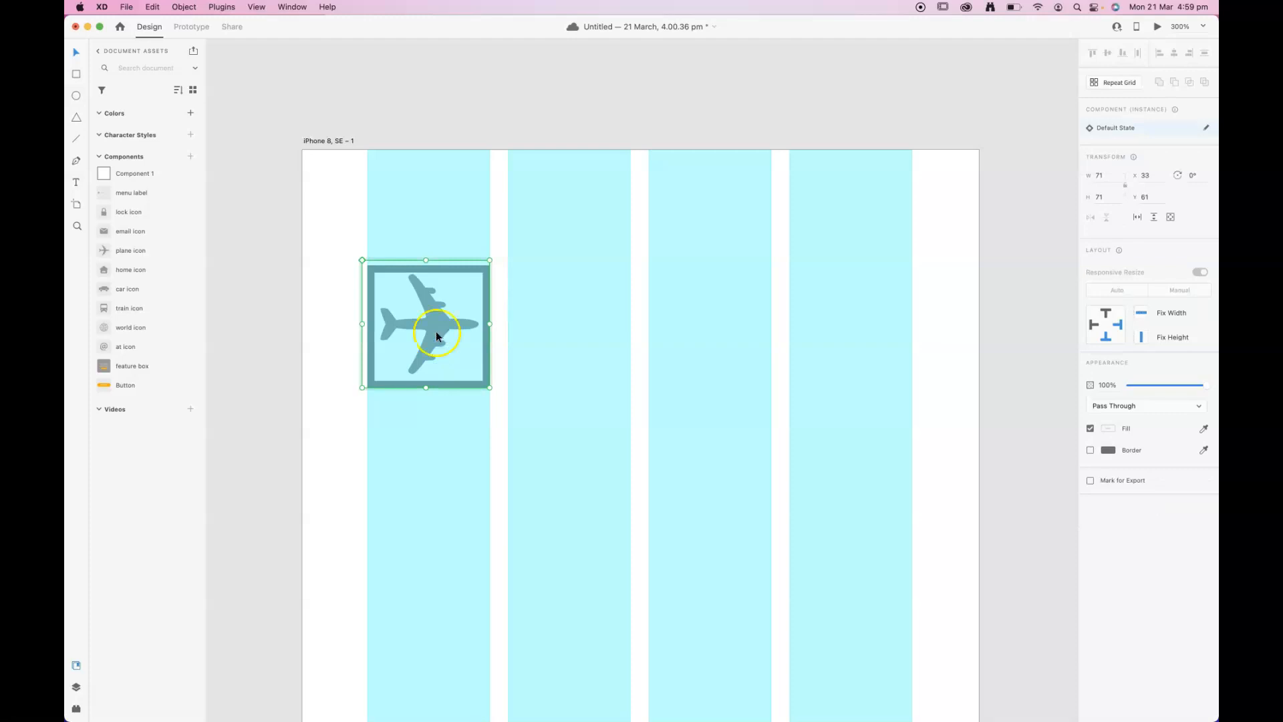
left_click(590, 175)
left_click(456, 273)
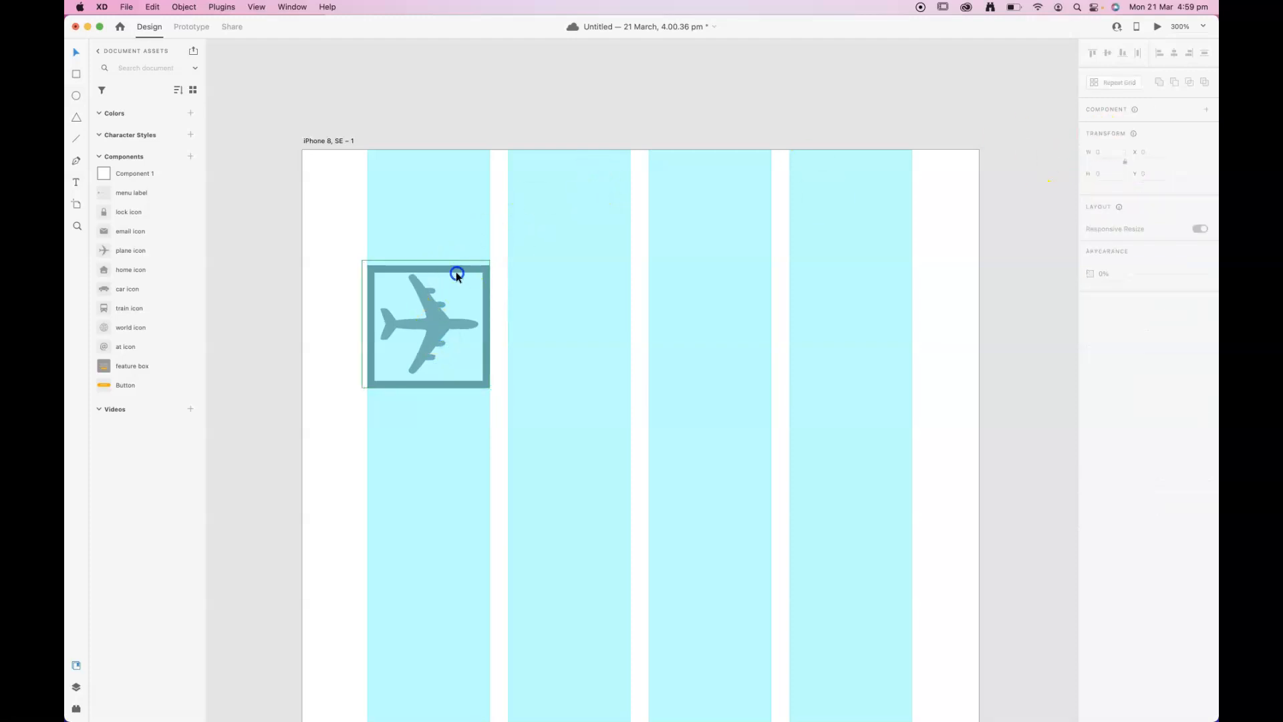
left_click(1150, 161)
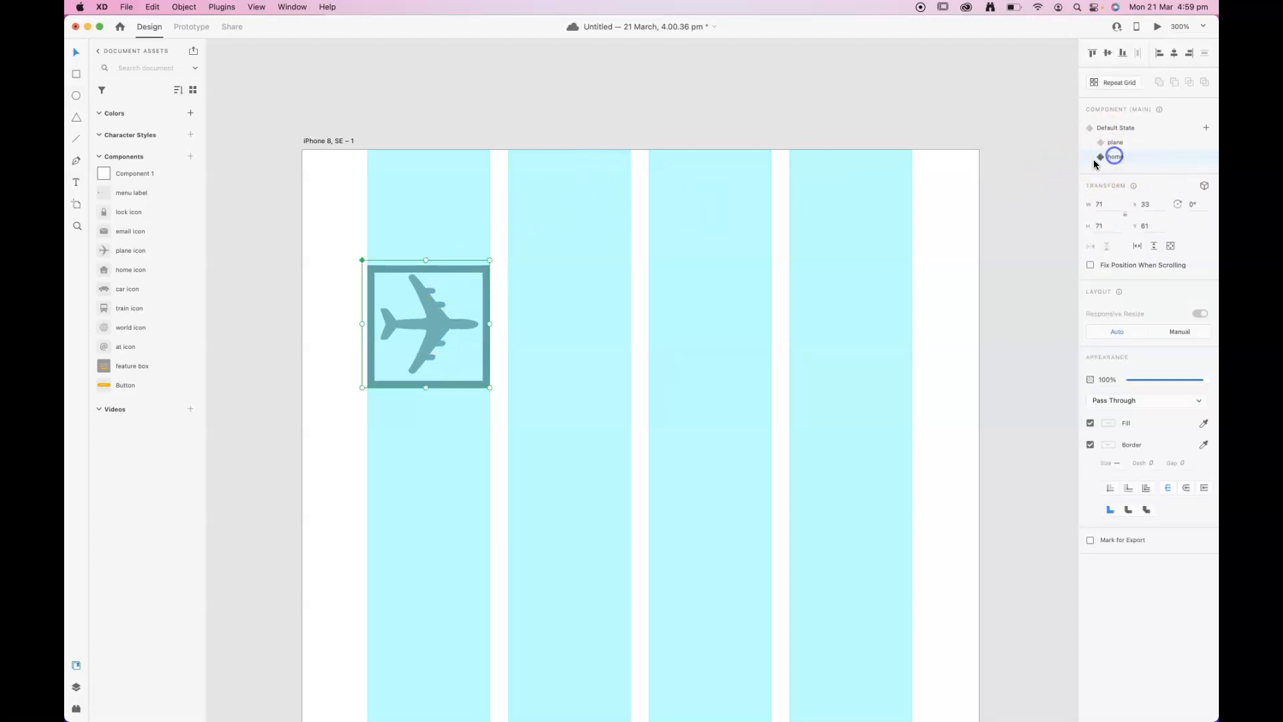
left_click(435, 323)
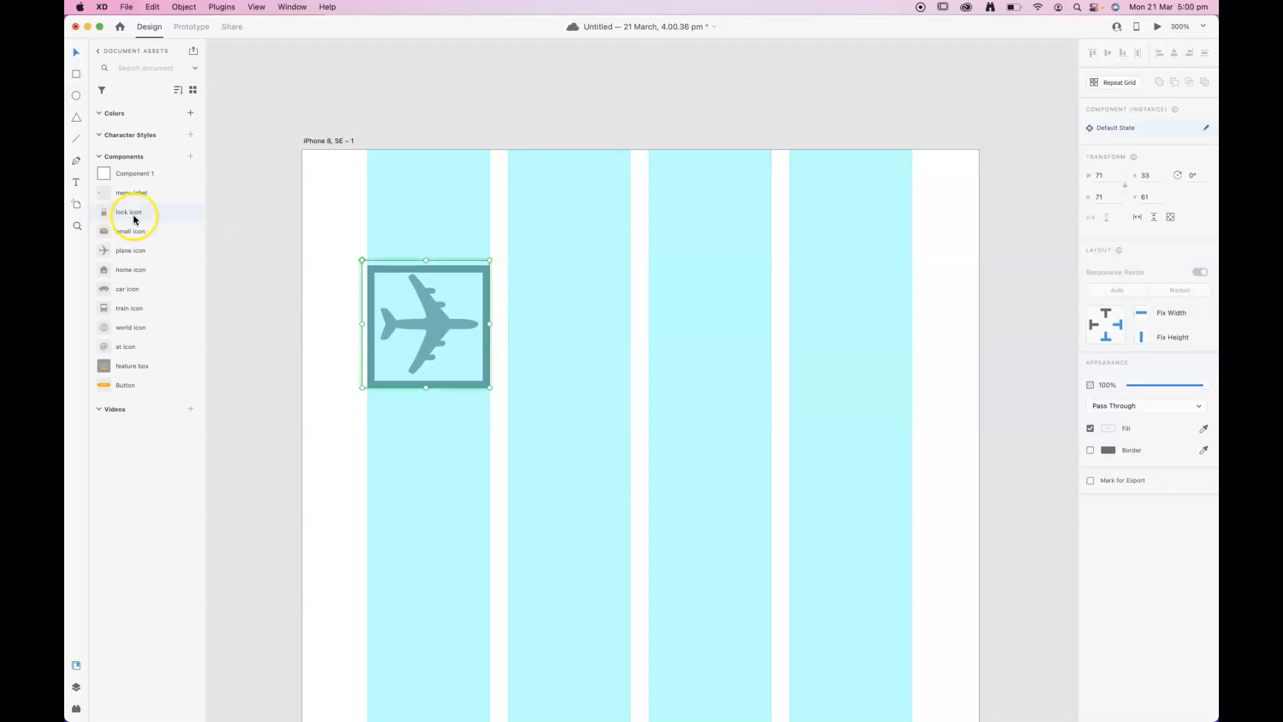
left_click_drag(124, 270, 421, 326)
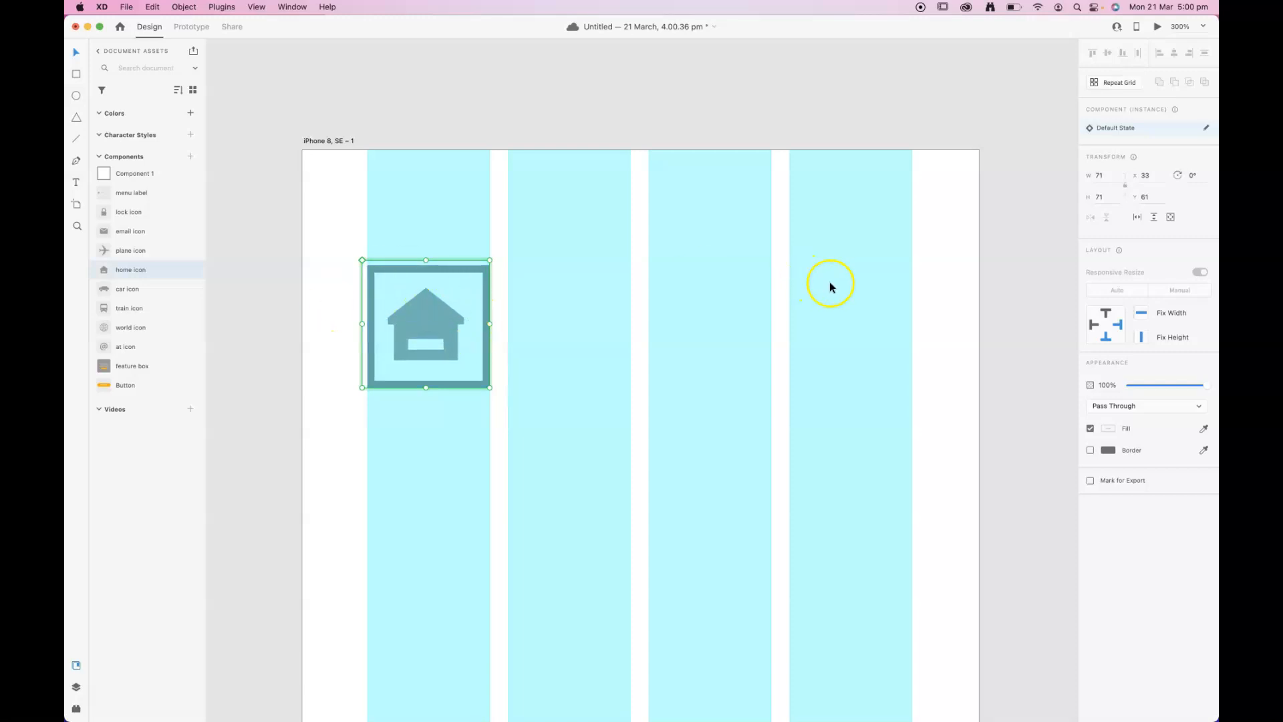
left_click(669, 131)
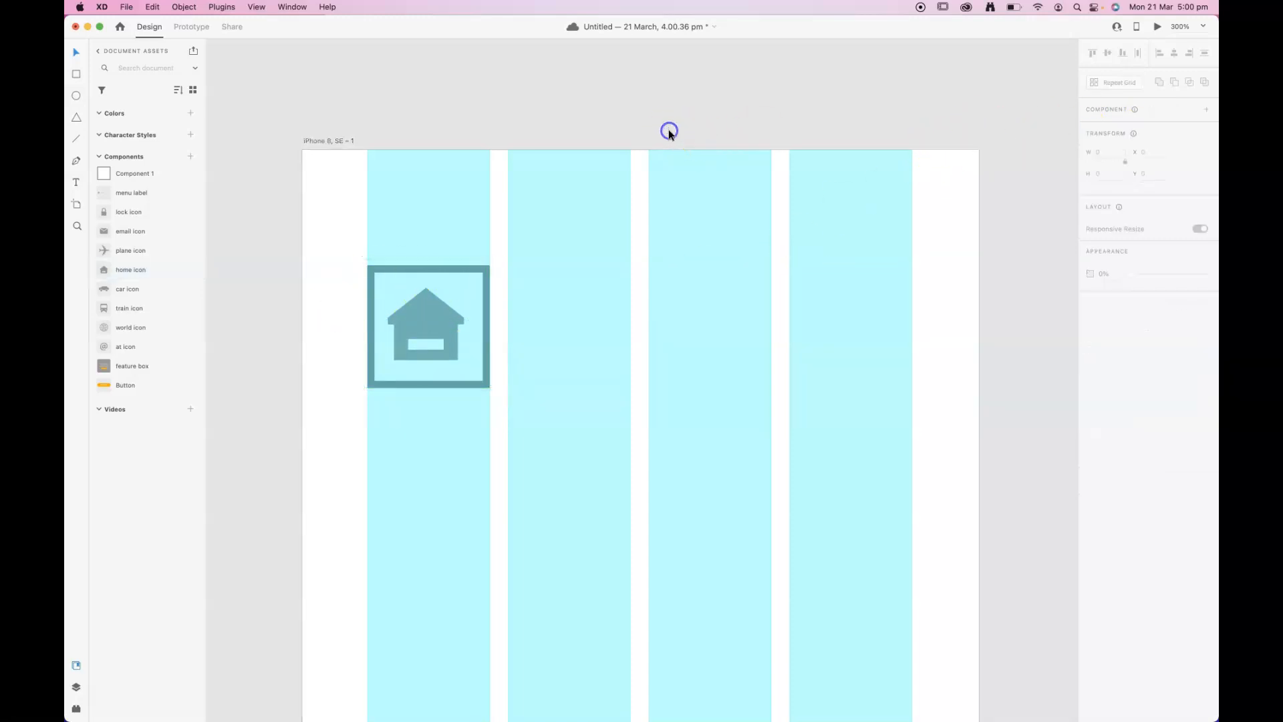
Compare the square component's Default State, plane and home states, ending on the home state.
left_click(397, 261)
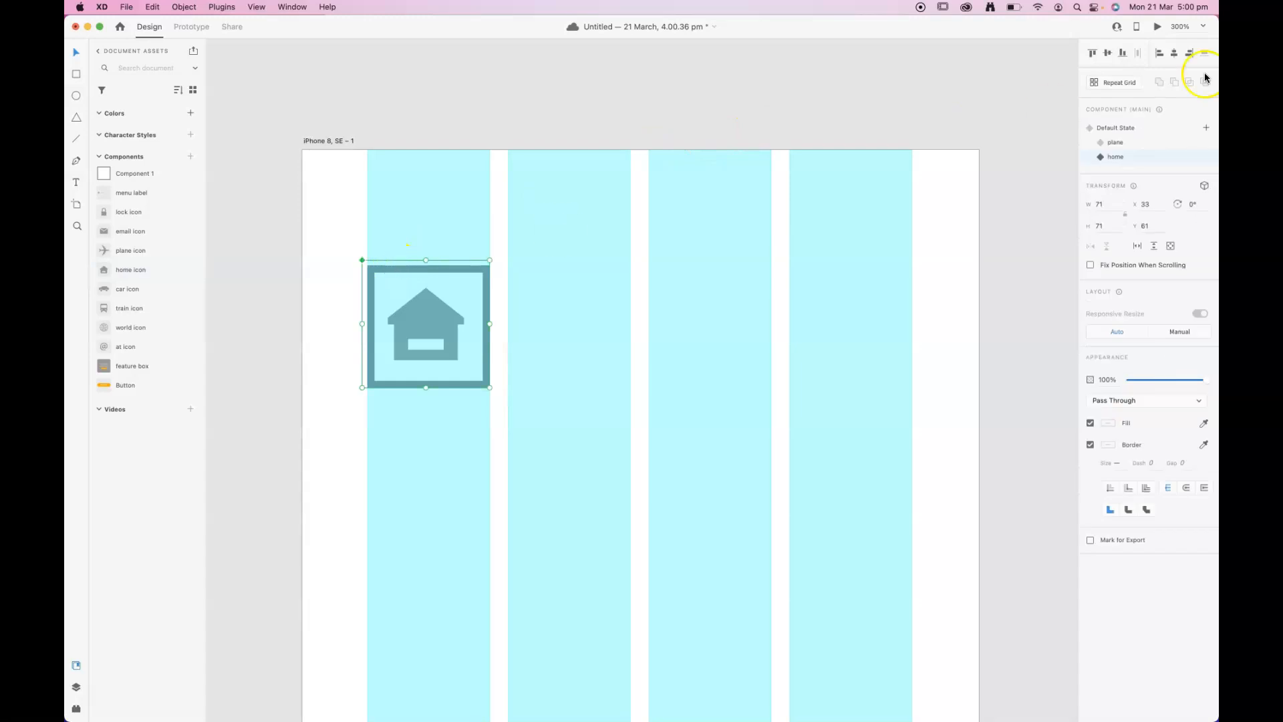
left_click(1115, 143)
left_click(1116, 157)
left_click(1115, 142)
left_click(1119, 157)
left_click(1121, 129)
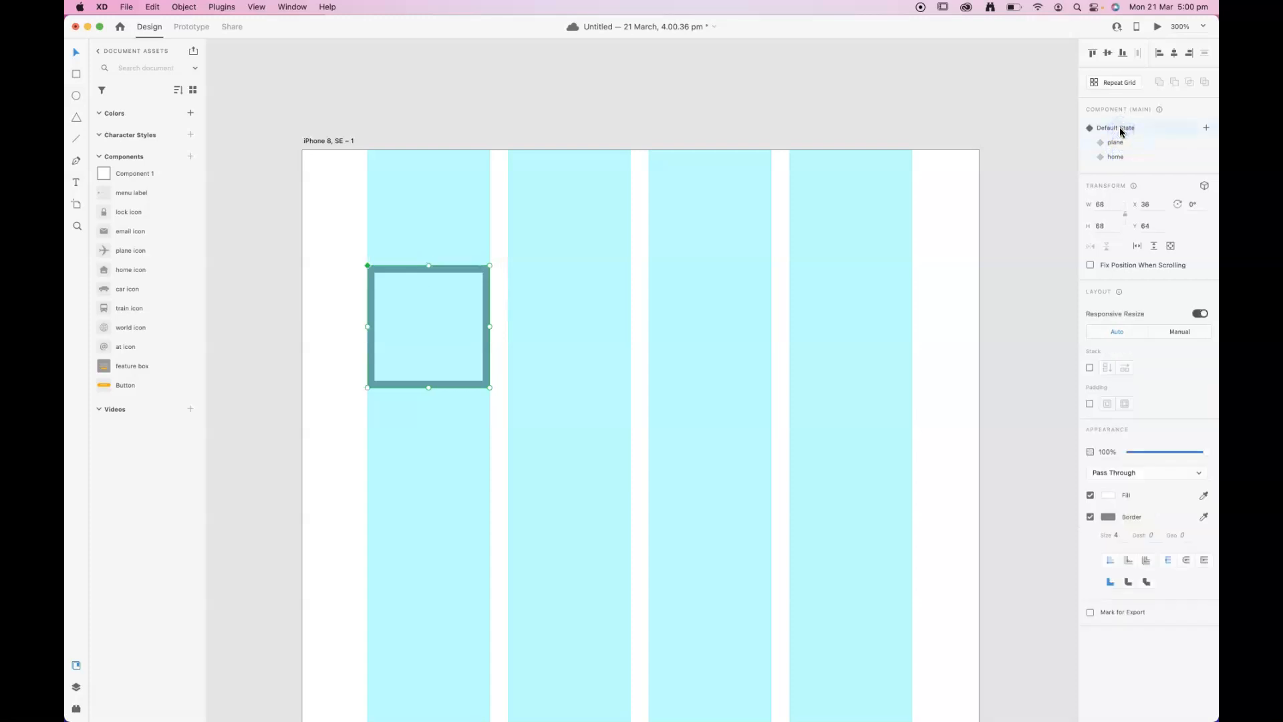
left_click(1115, 143)
left_click(1115, 157)
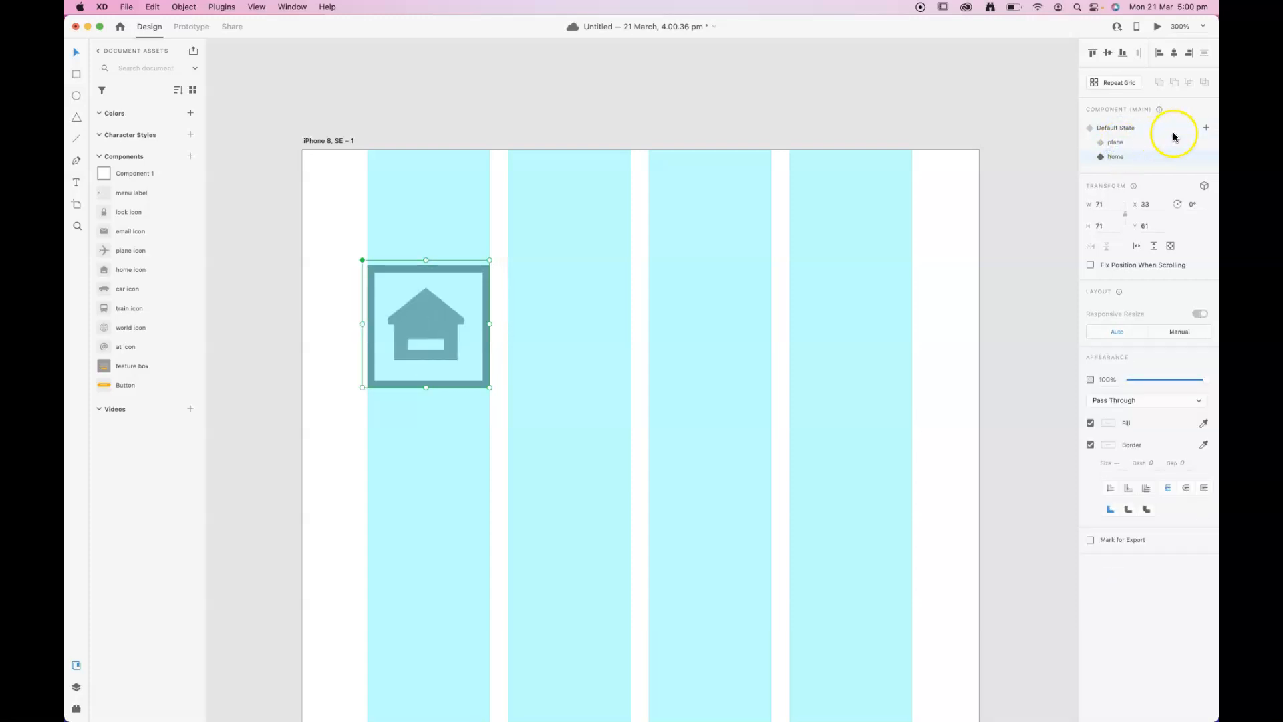
Add a new state named "world" to the square component, starting from its home state.
left_click(1207, 128)
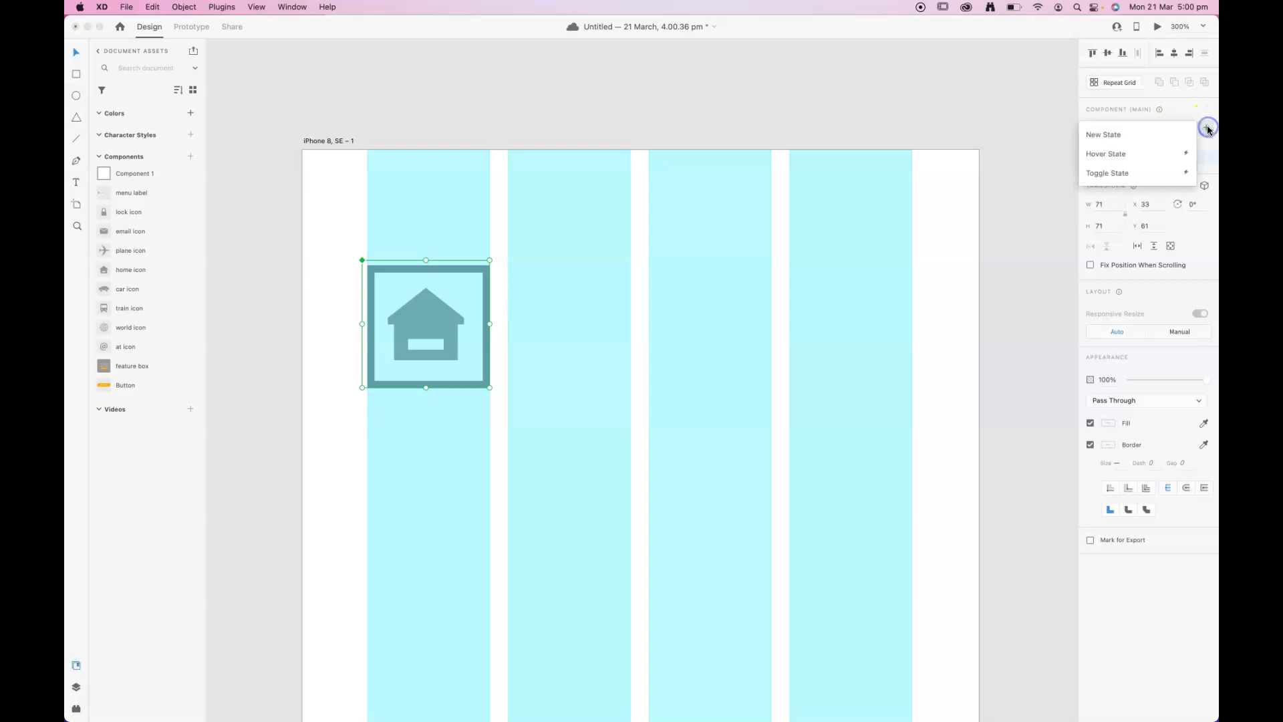
left_click(1104, 135)
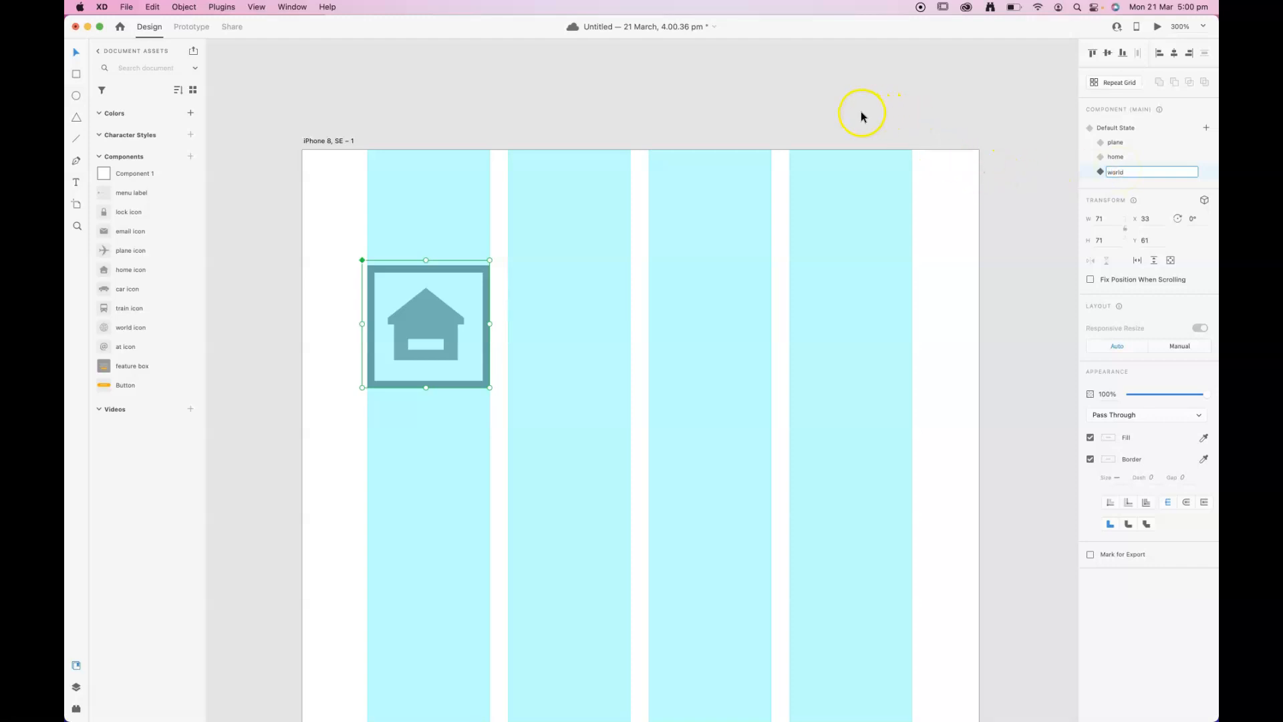
left_click(768, 175)
Replace the home icon inside the square with the world icon component in the world state.
left_click(426, 301)
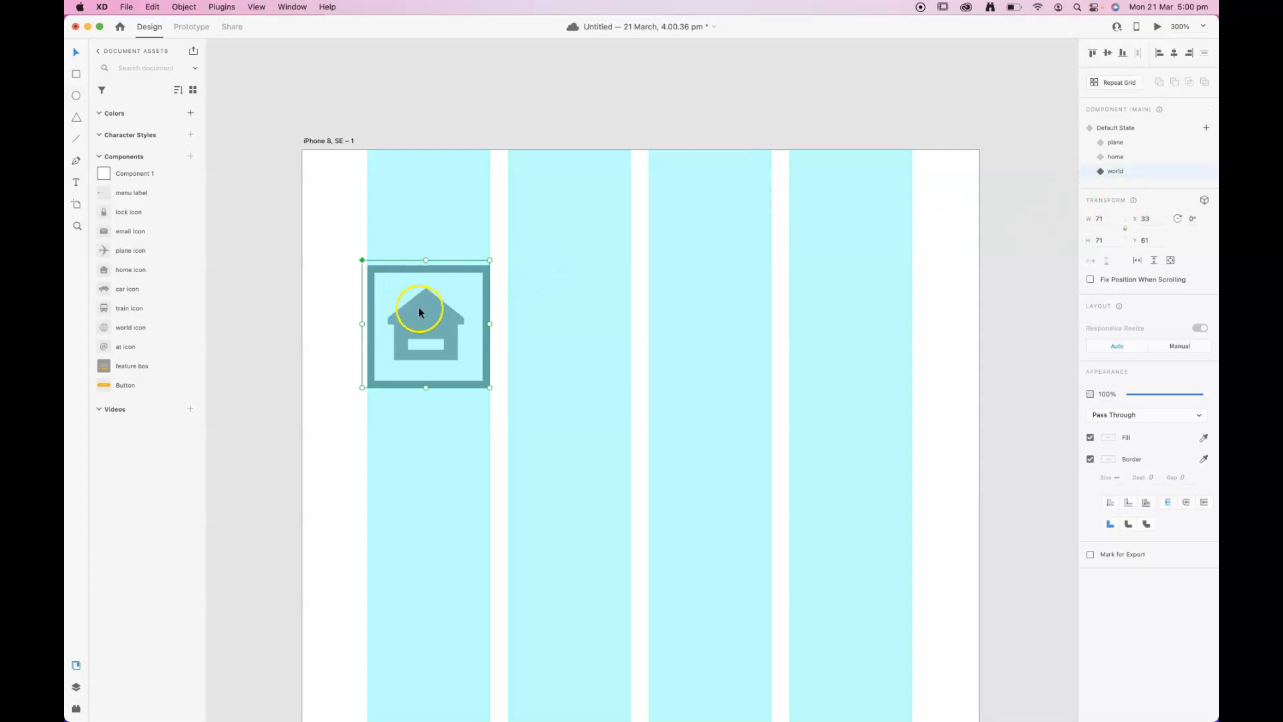
left_click(430, 299)
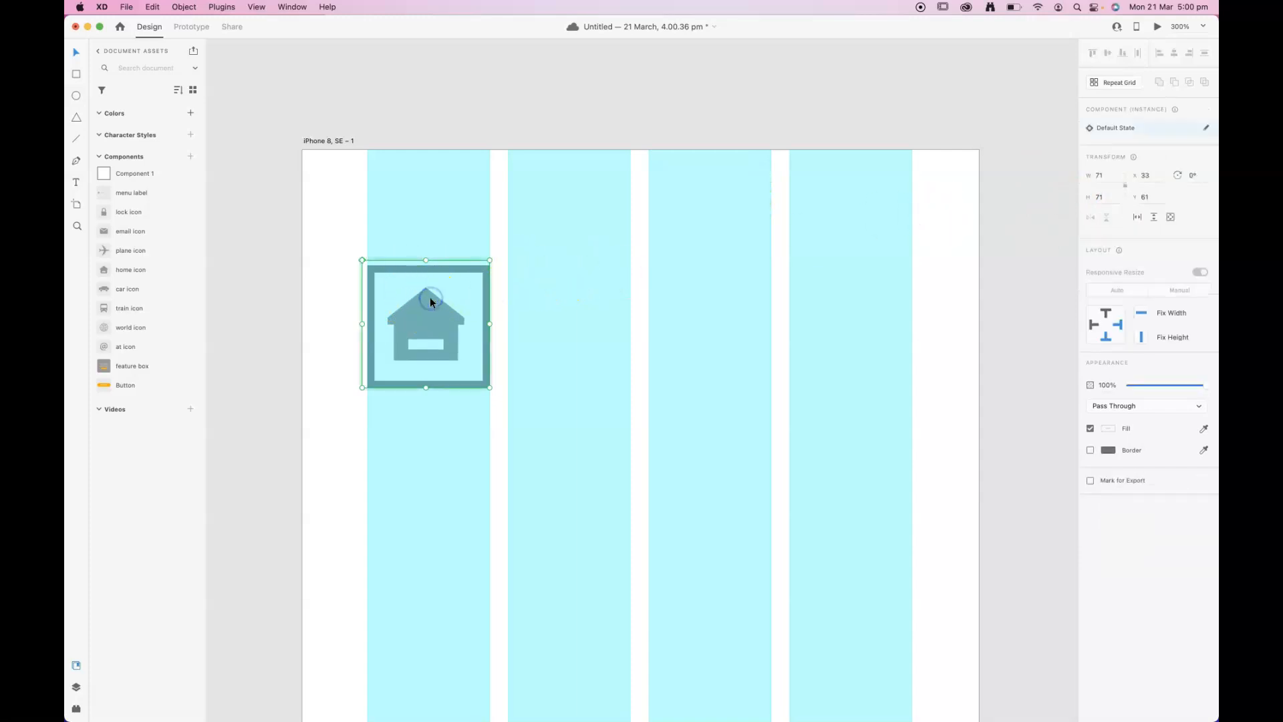
left_click_drag(127, 326, 446, 323)
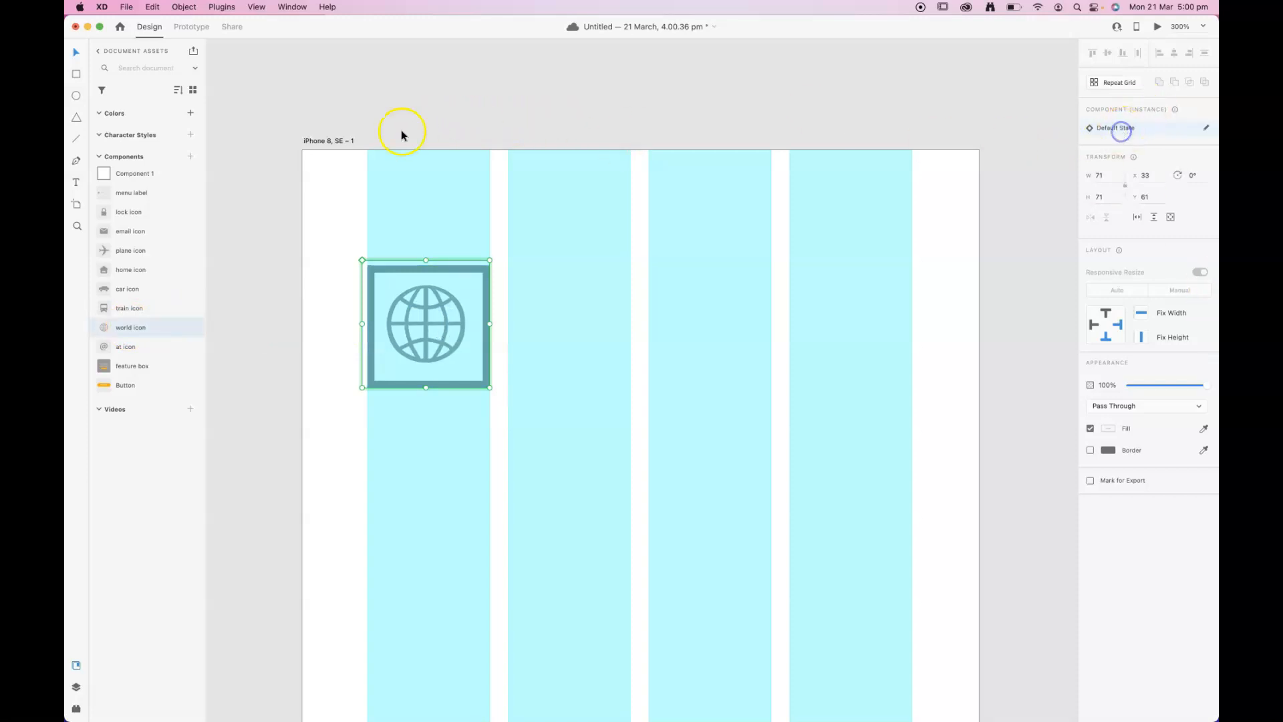
left_click(398, 204)
Add a new state named "train" to the square component, starting from the empty Default State.
left_click(408, 267)
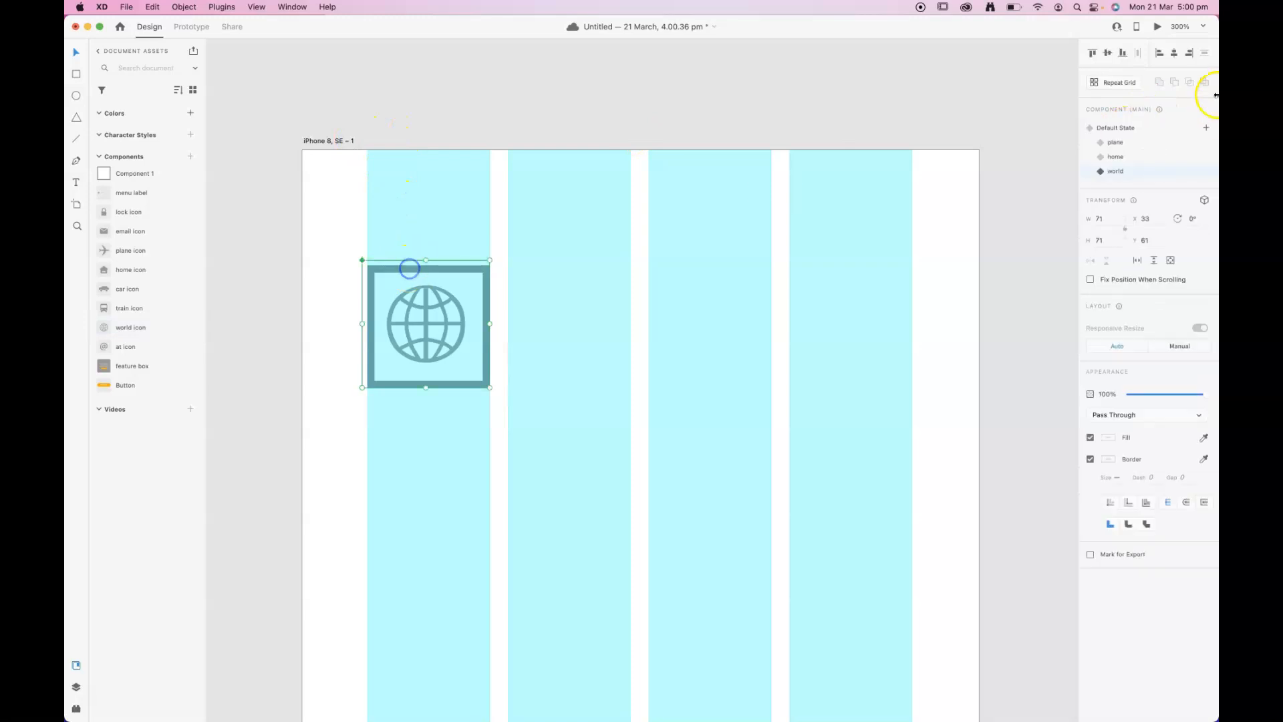
left_click(1116, 131)
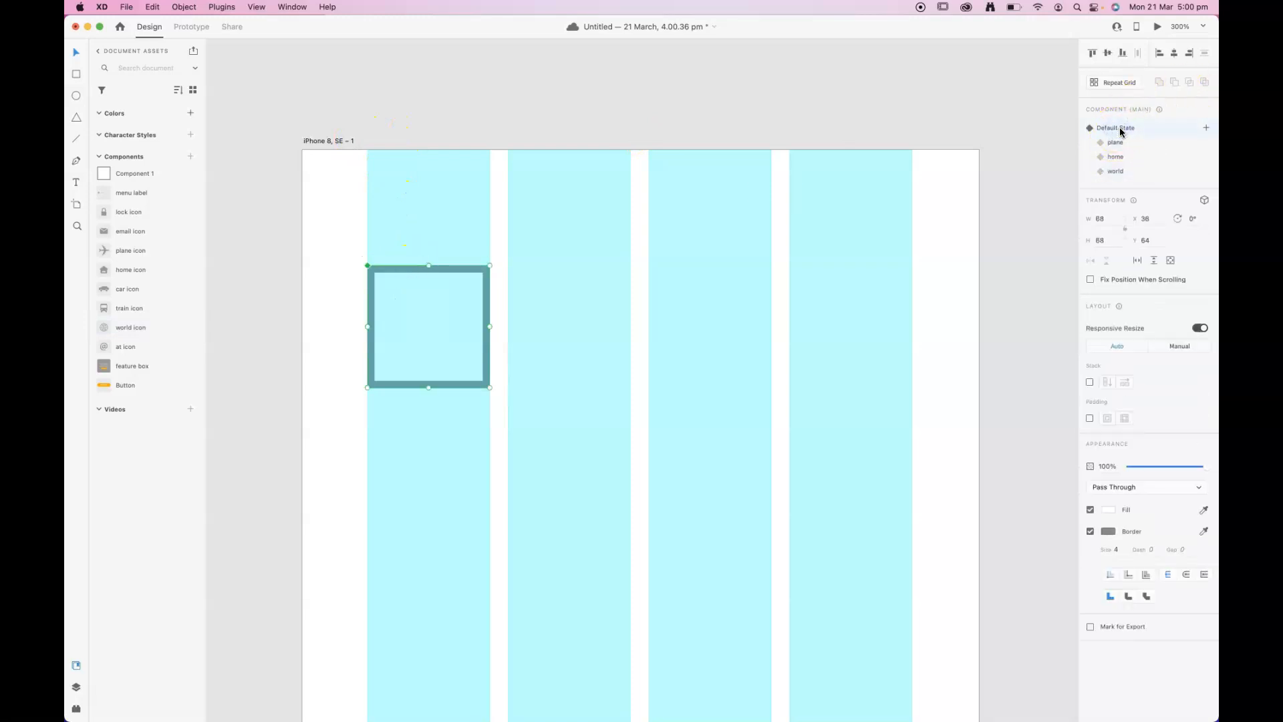
left_click(1205, 127)
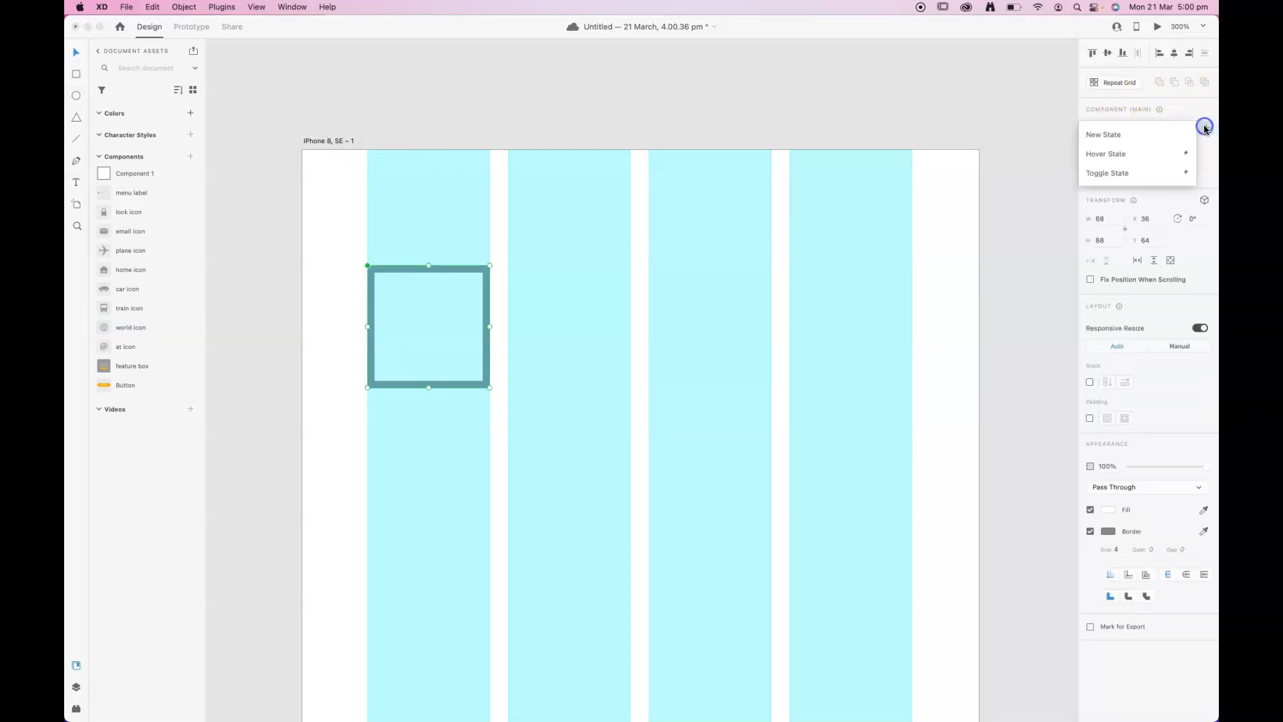
left_click(1142, 136)
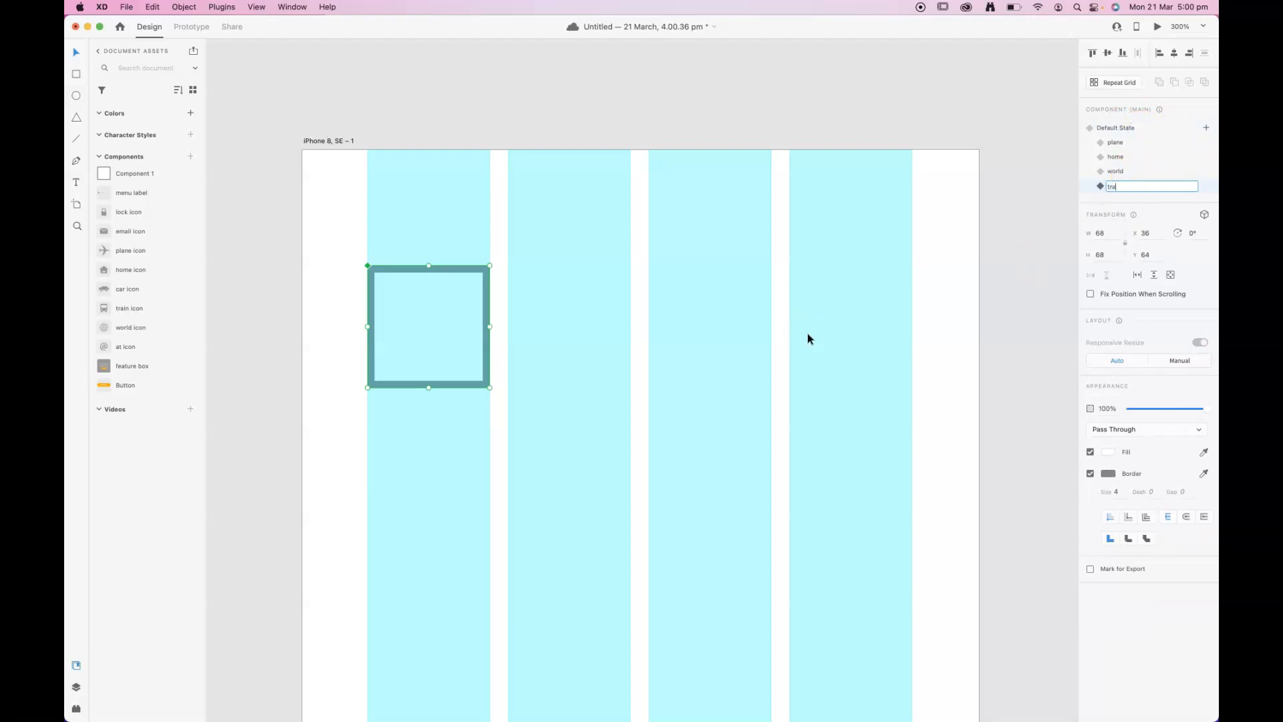
left_click(750, 273)
left_click(875, 131)
left_click(1100, 189)
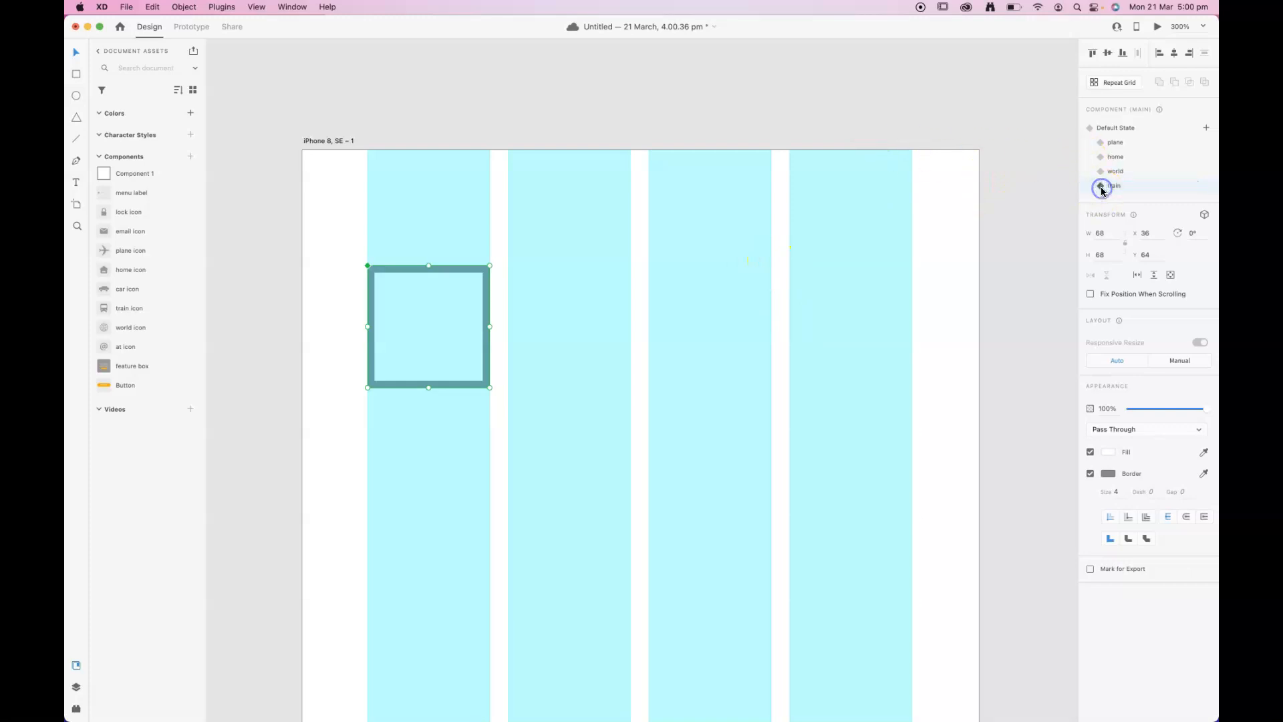
Place the train icon component inside the empty square in the train state.
double_click(410, 270)
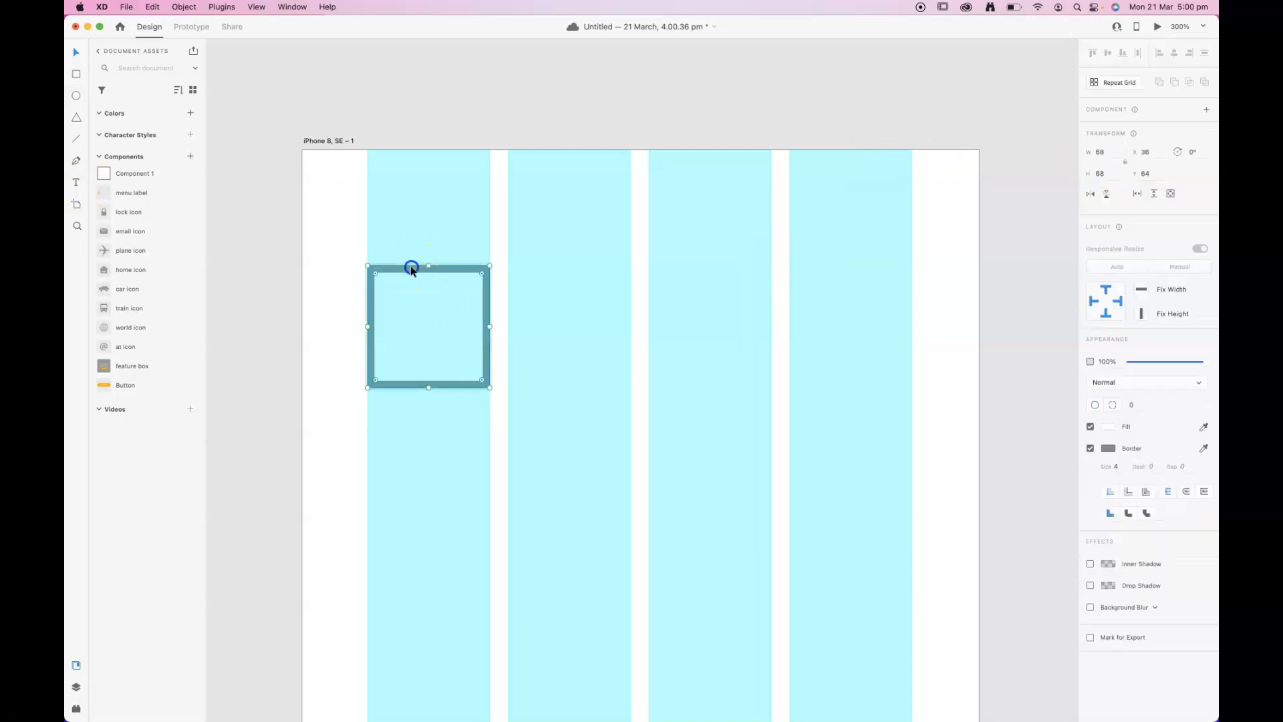
left_click_drag(129, 309, 403, 292)
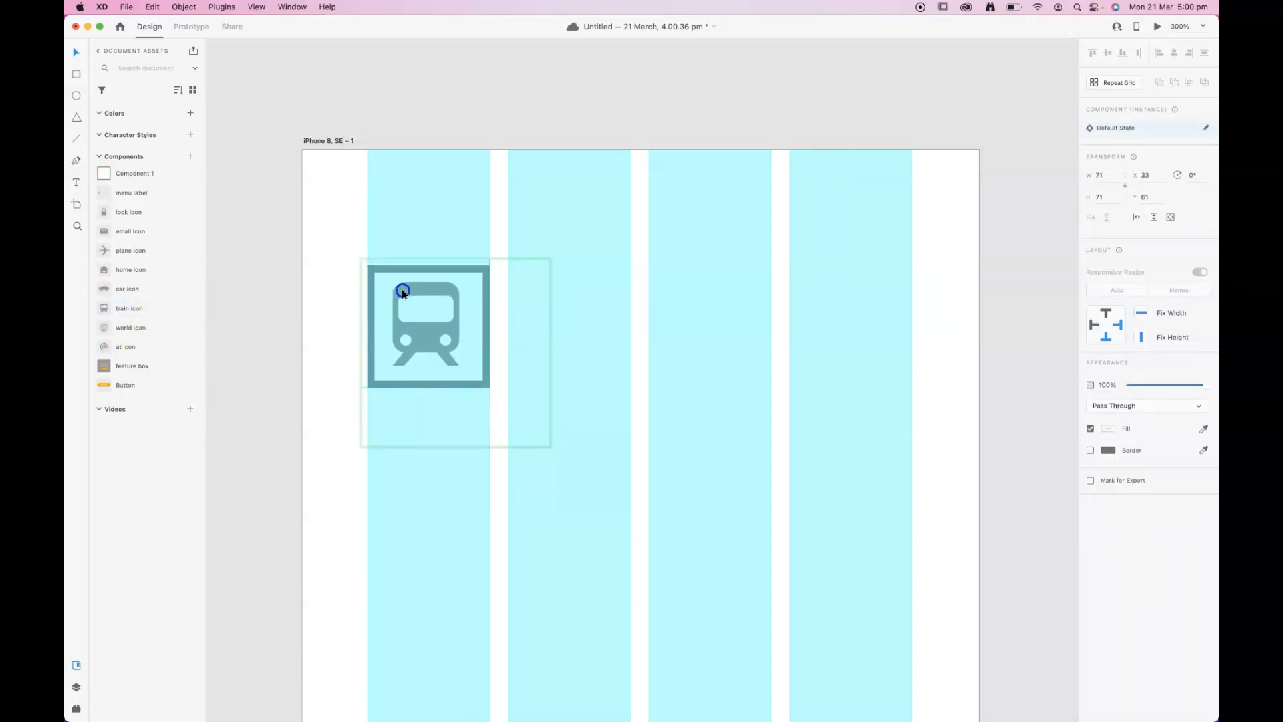
left_click(507, 236)
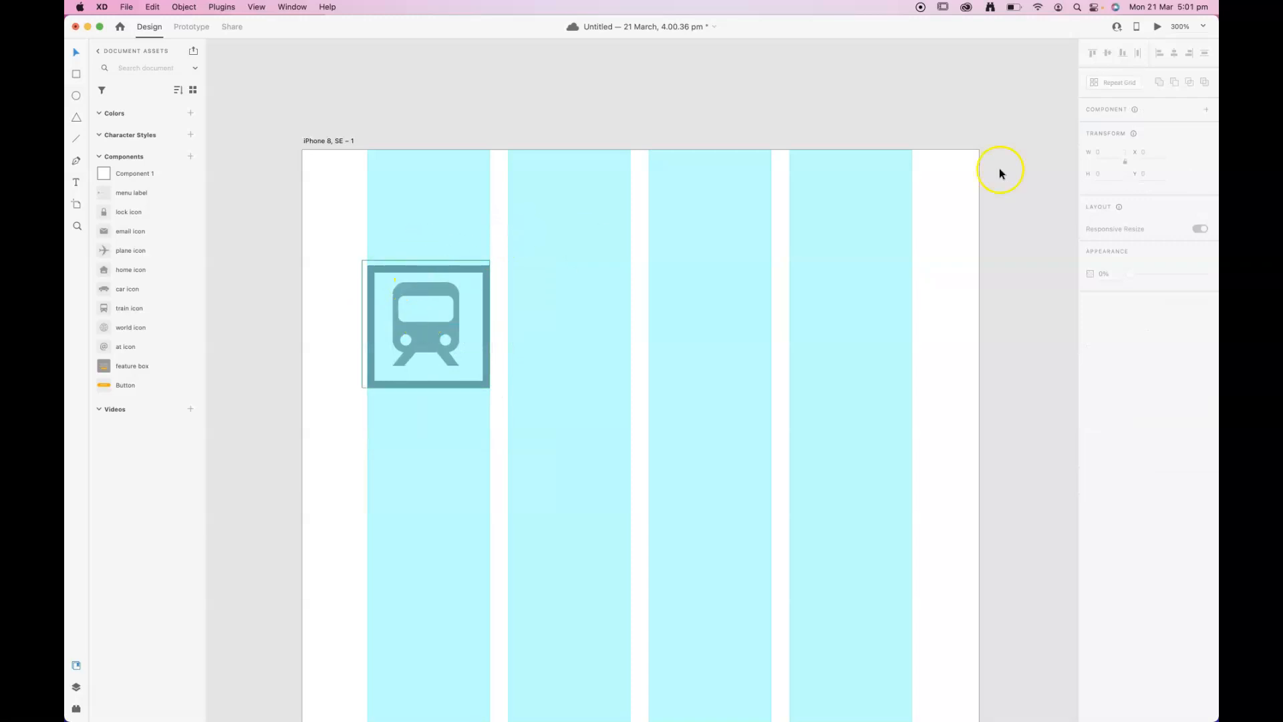
left_click(431, 311)
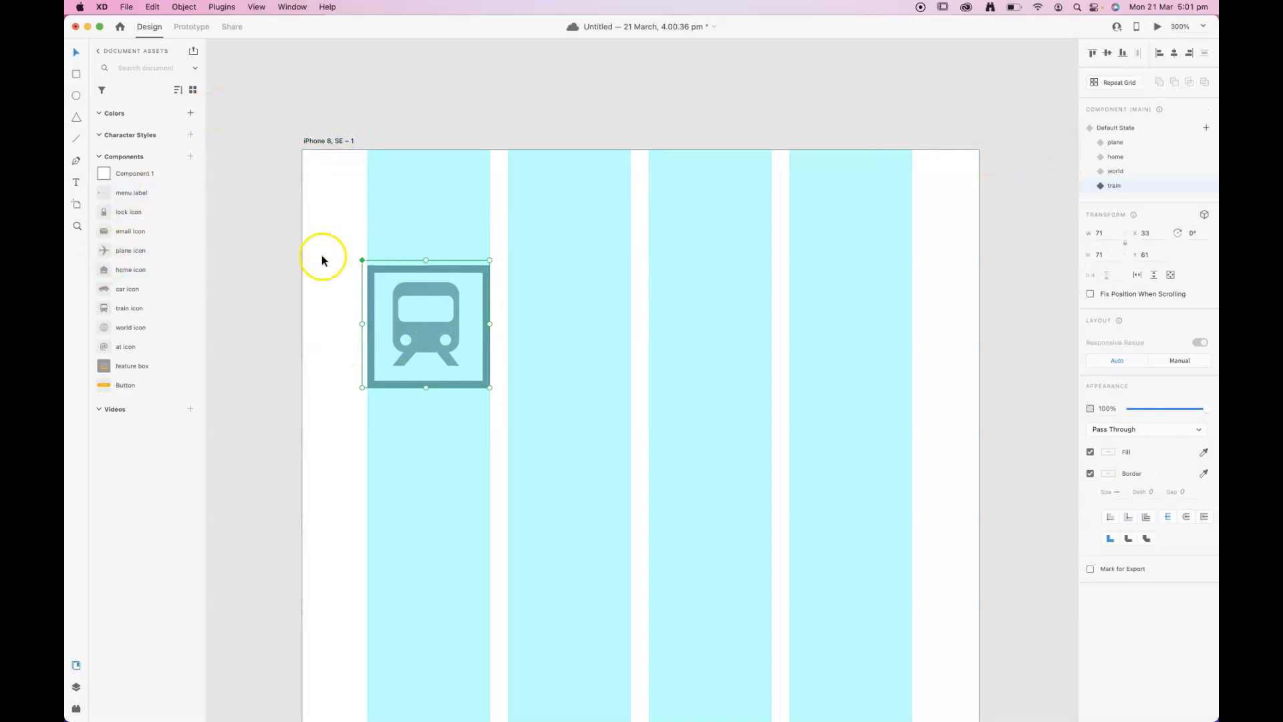
Return the square to its Default State and rename Component 1 in the assets as "icon with stats".
left_click(1129, 127)
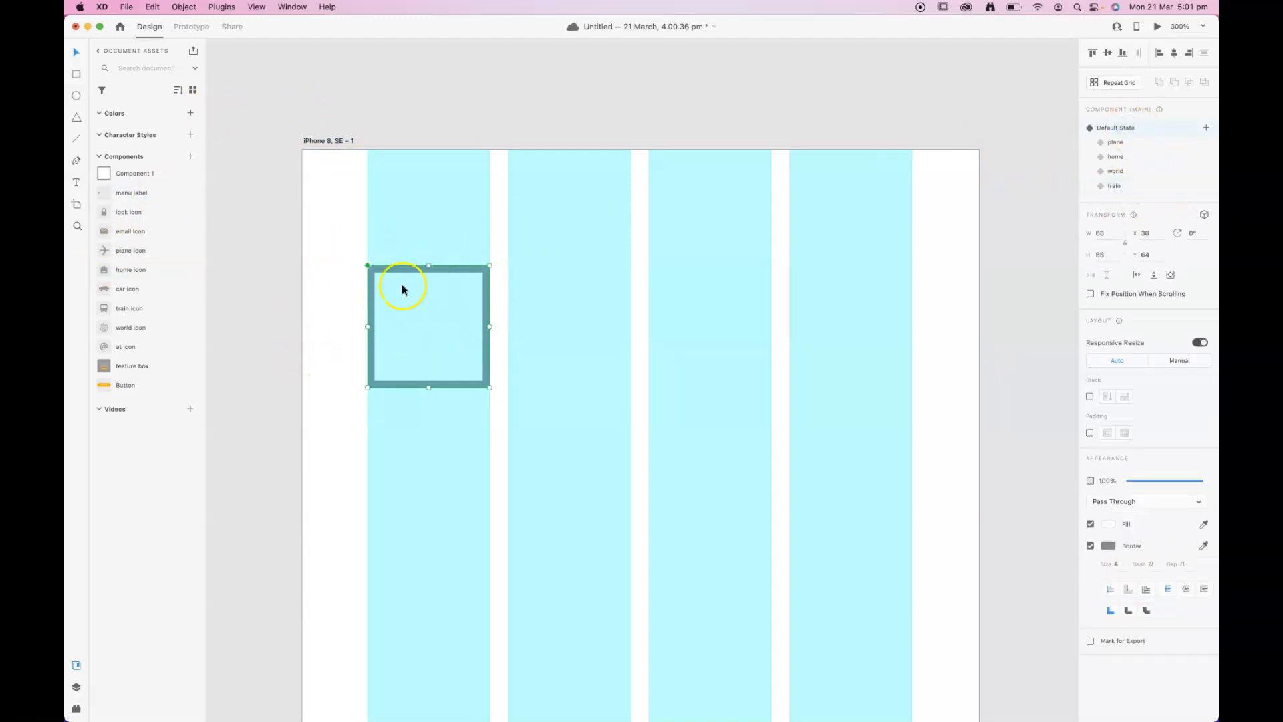
double_click(131, 174)
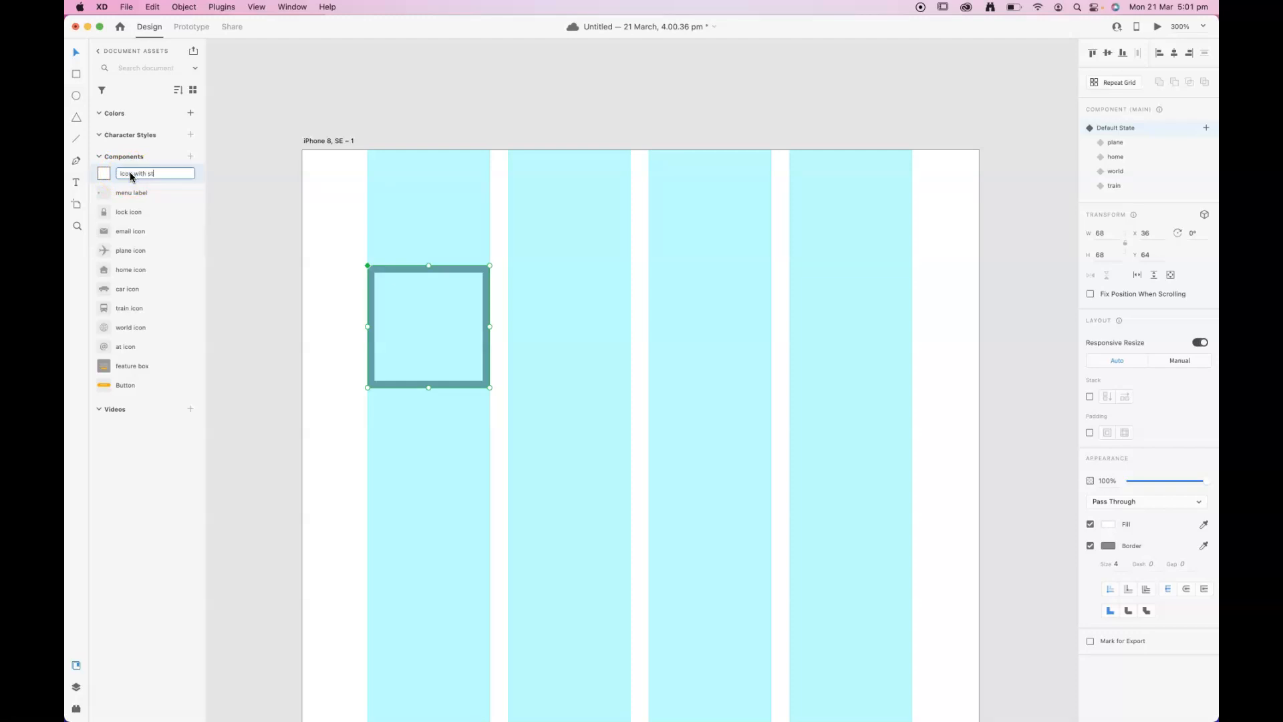
left_click(164, 192)
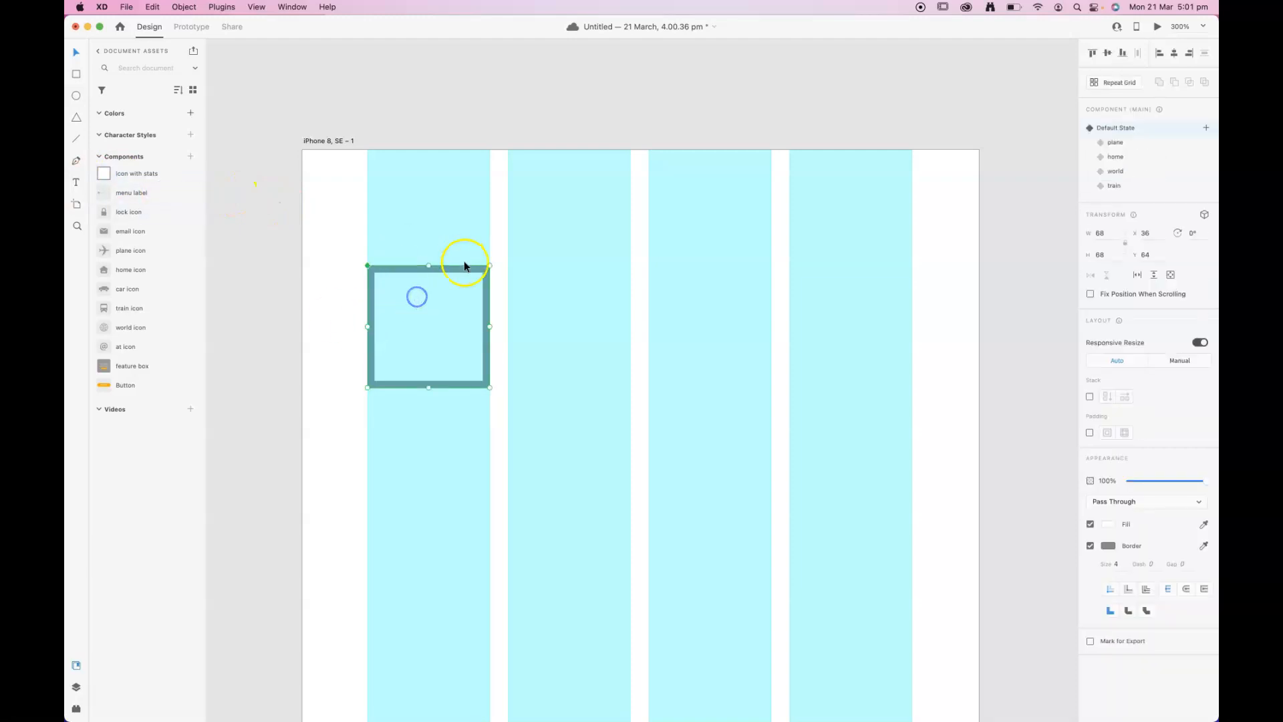
Place copies of the "icon with stats" component in the three columns beside the main square and in the last two columns of a second row.
scroll(463, 264, "up", 5)
scroll(475, 476, "down", 5)
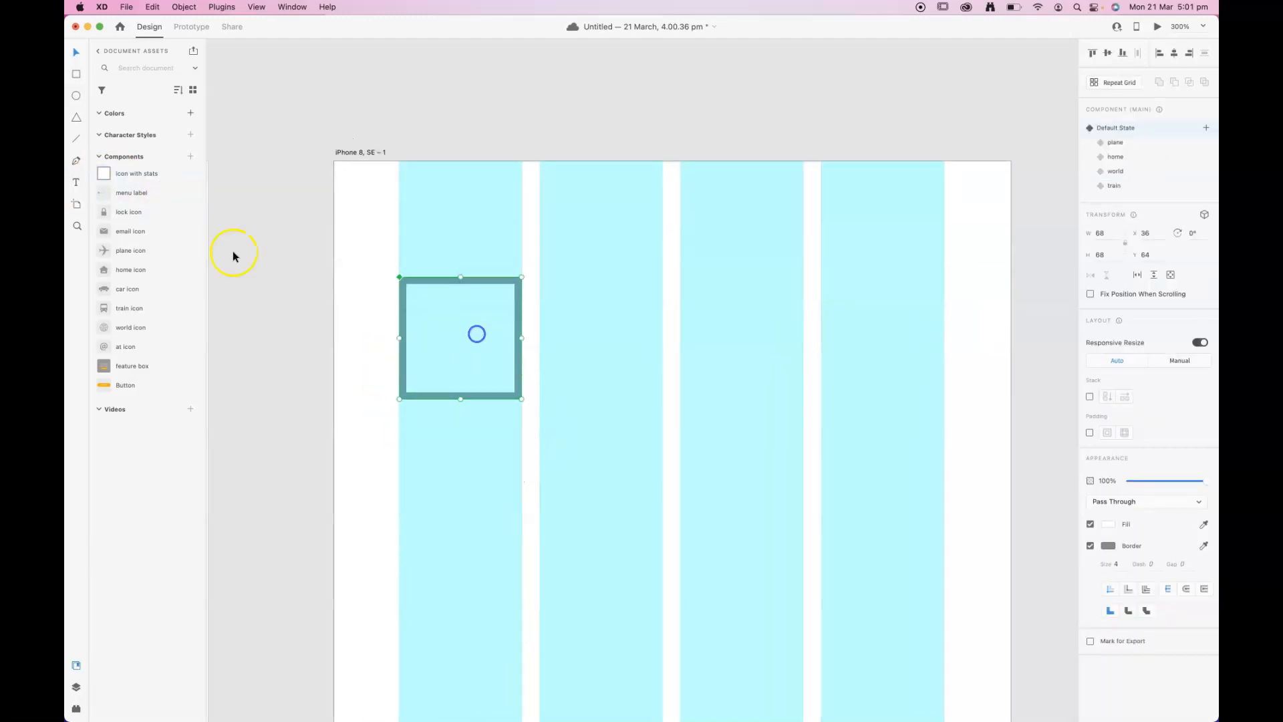
left_click_drag(134, 175, 762, 418)
left_click(439, 288)
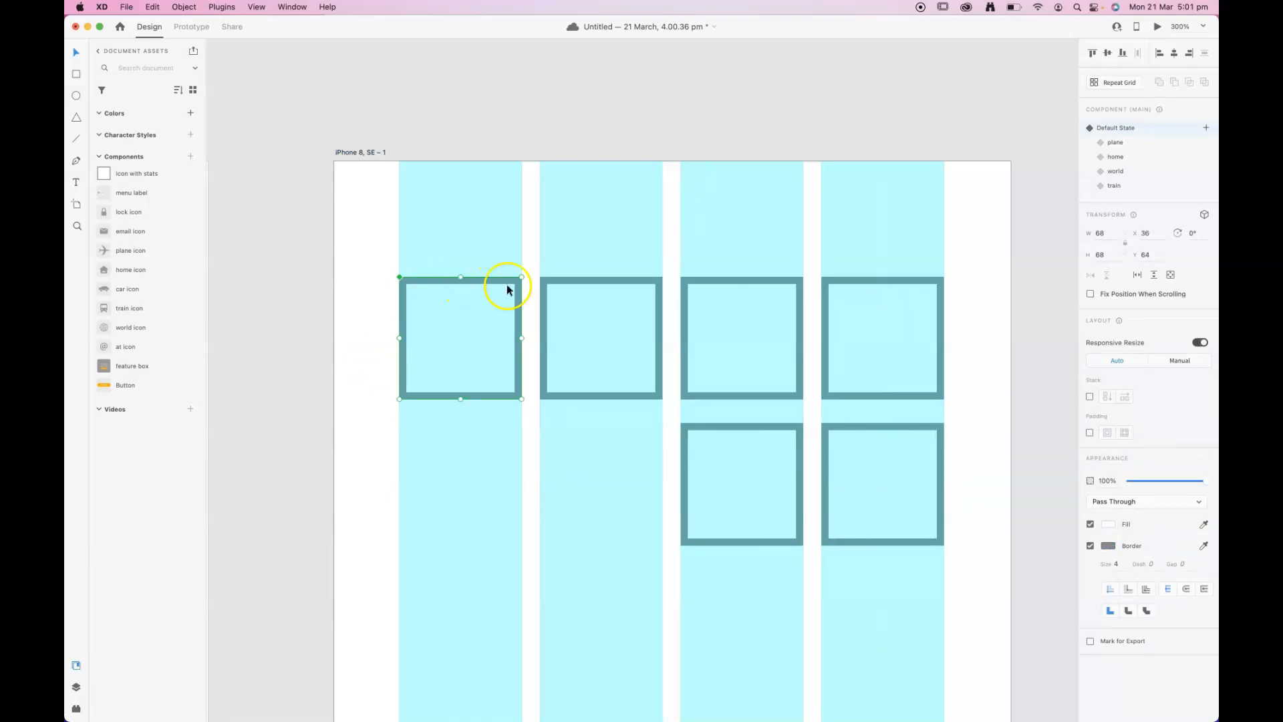
Move the second row's fourth-column square to the second column and delete the upper square in the fourth column.
left_click_drag(897, 429, 612, 429)
left_click_drag(966, 210, 851, 619)
key("Delete")
Inspect the main square and its copies in turn to check their component type and available states.
left_click(480, 277)
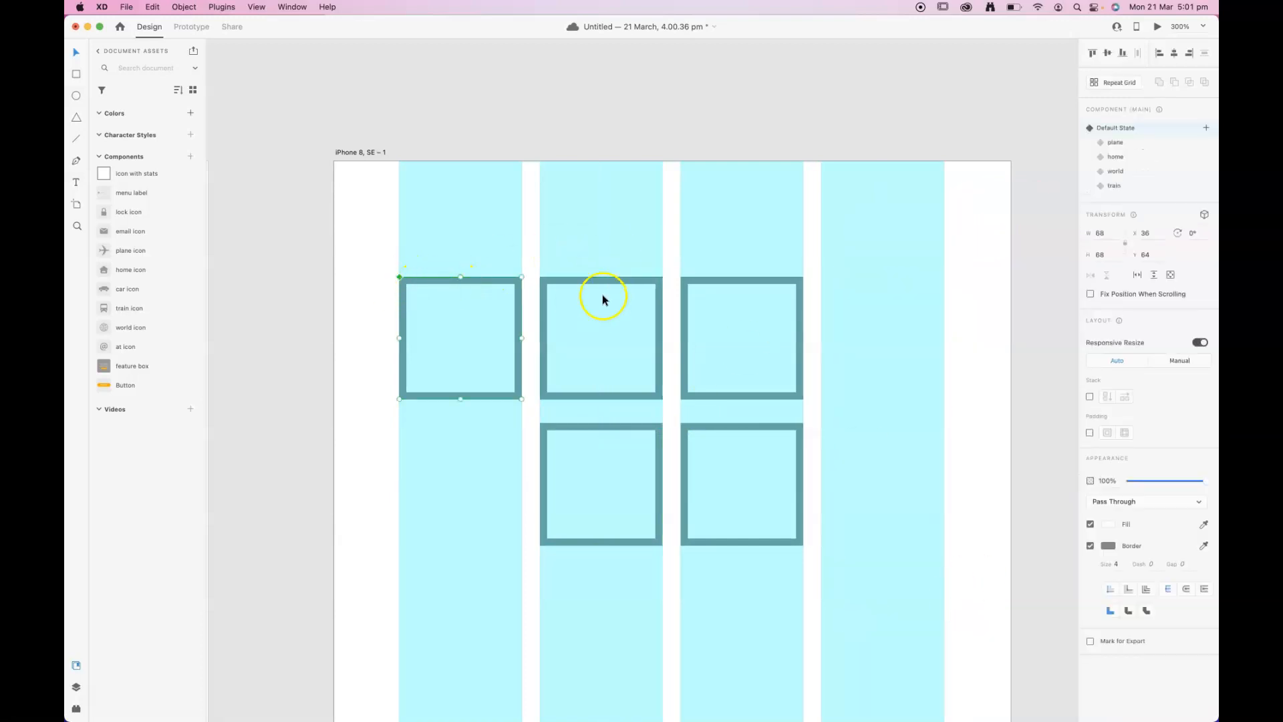
left_click(541, 276)
left_click(716, 281)
left_click(725, 424)
left_click(636, 429)
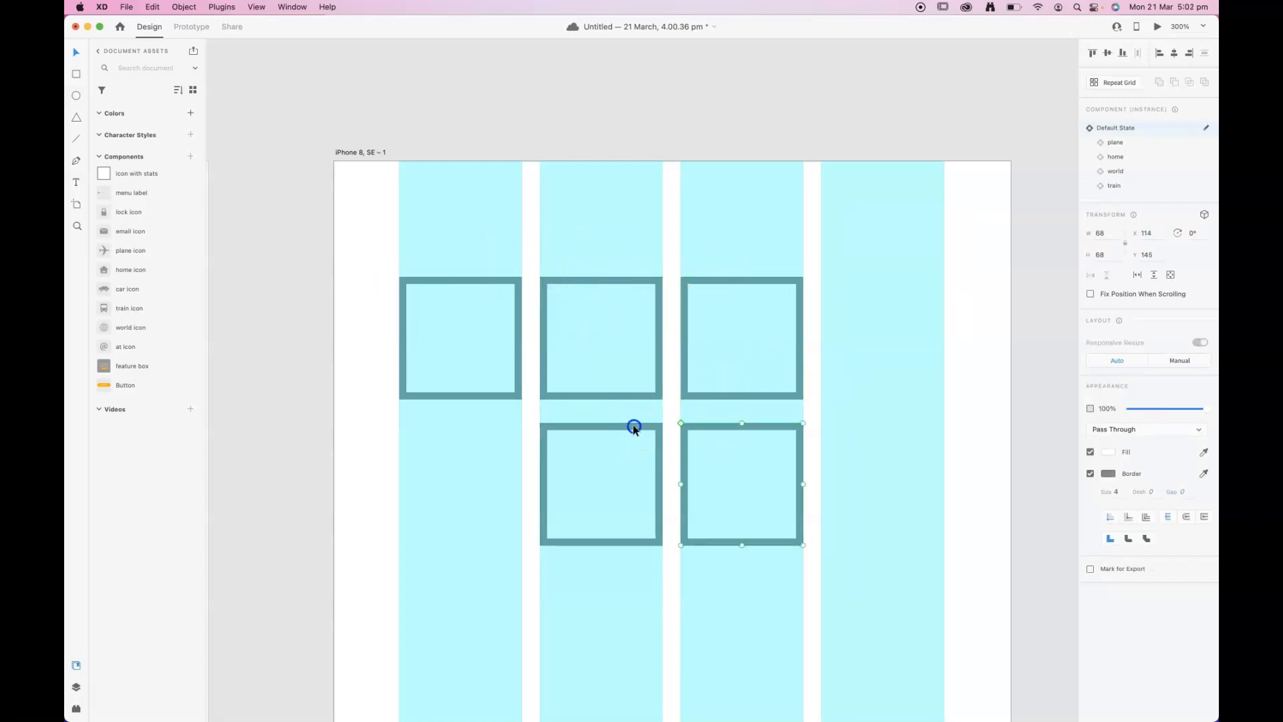
Set the upper-row copies to the plane and home states and the lower-row copies to the world and train states.
left_click(626, 281)
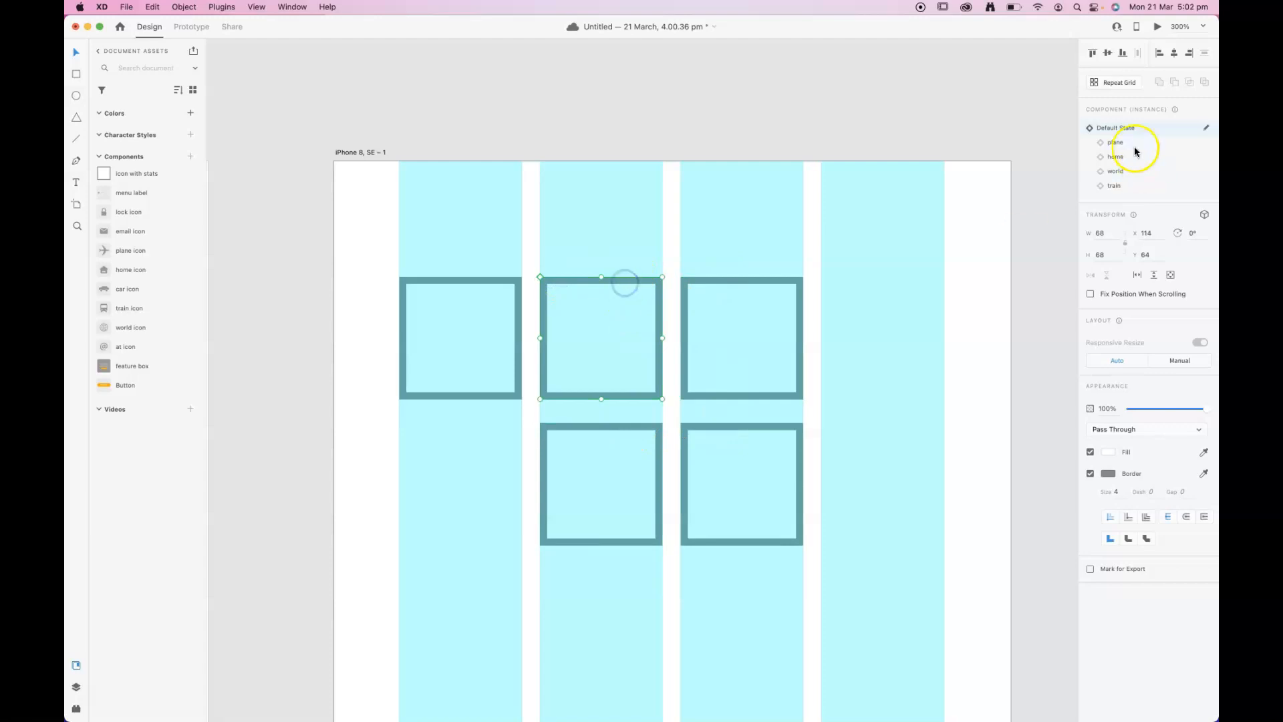
left_click(1115, 142)
left_click(772, 281)
left_click(1116, 157)
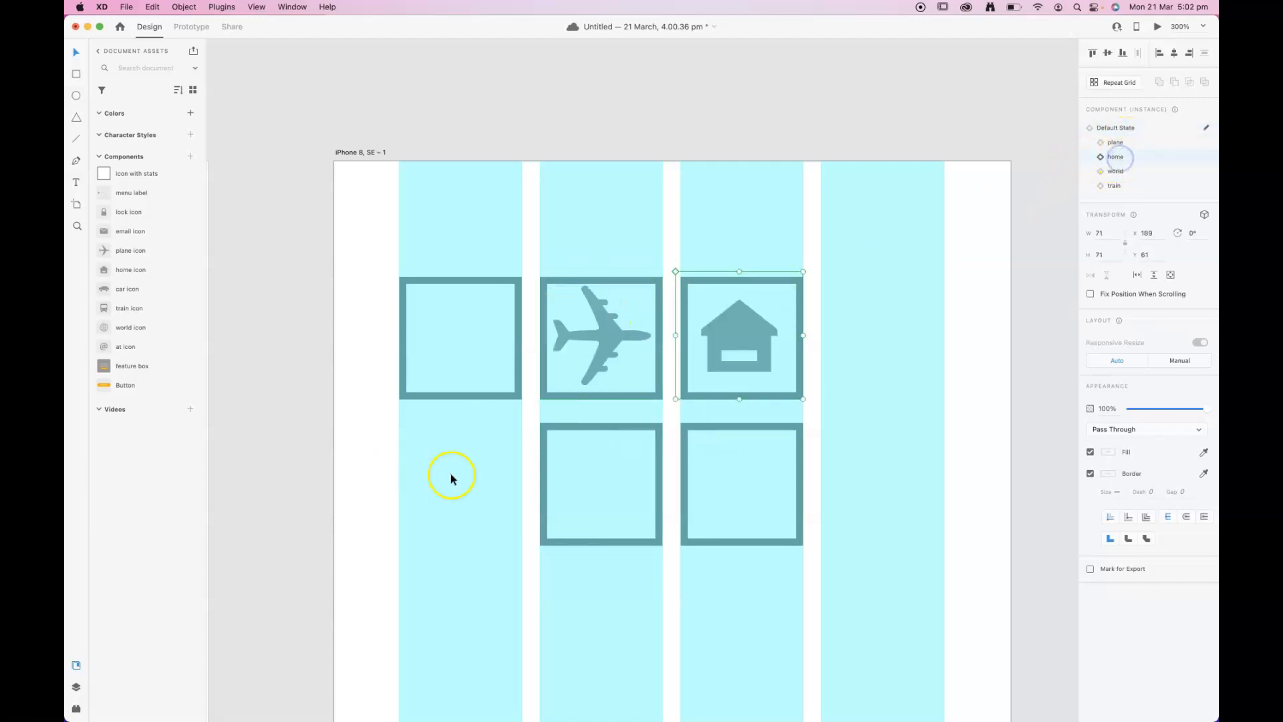
left_click(581, 427)
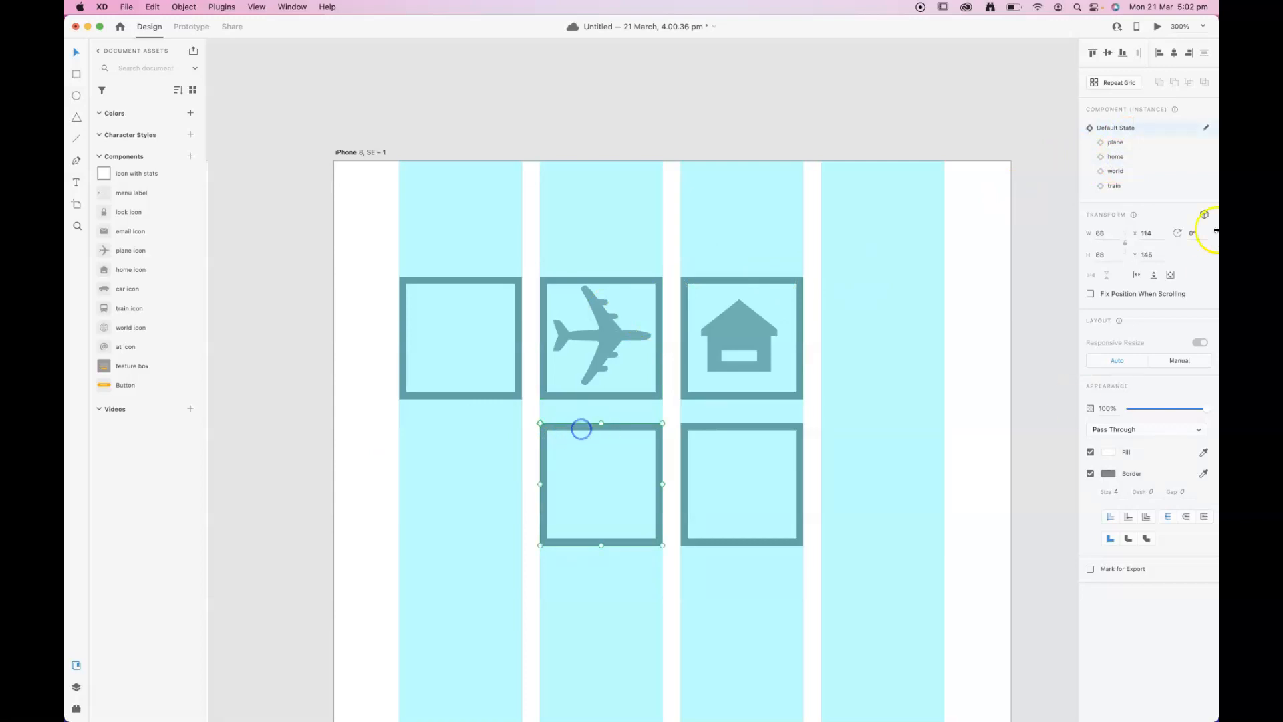
left_click(1113, 172)
left_click(752, 429)
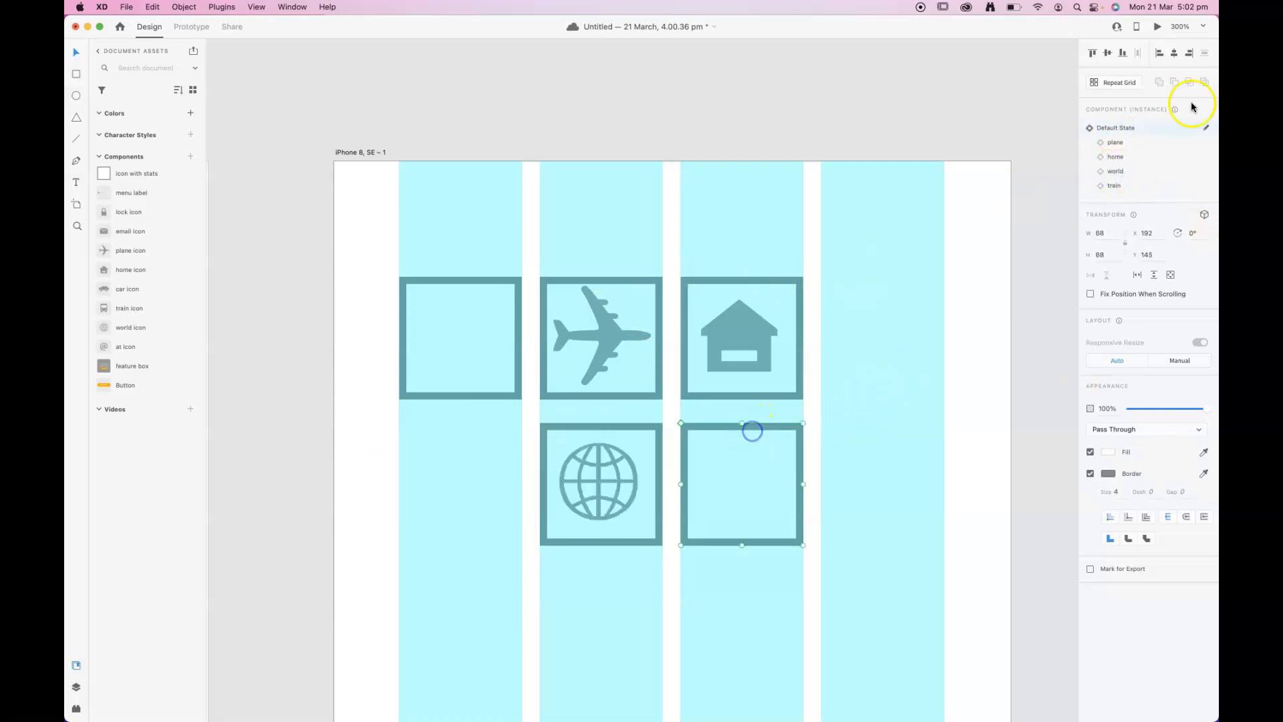
left_click(1114, 185)
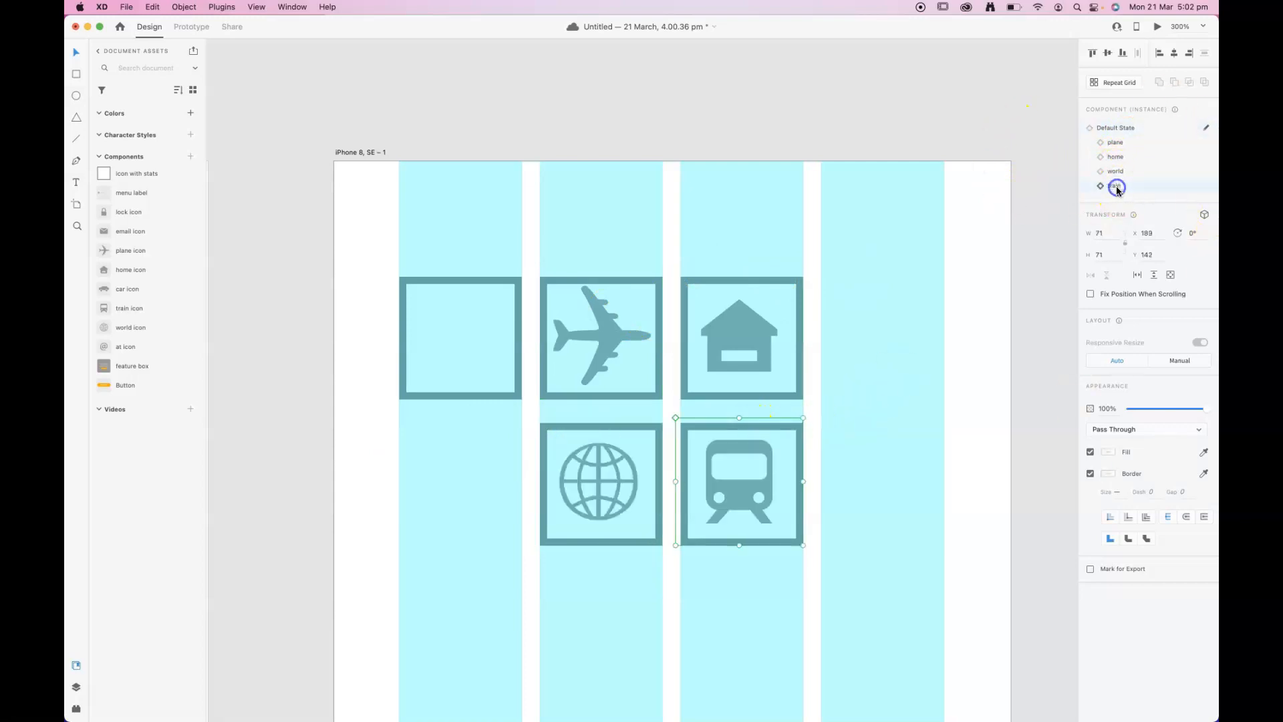
left_click(846, 352)
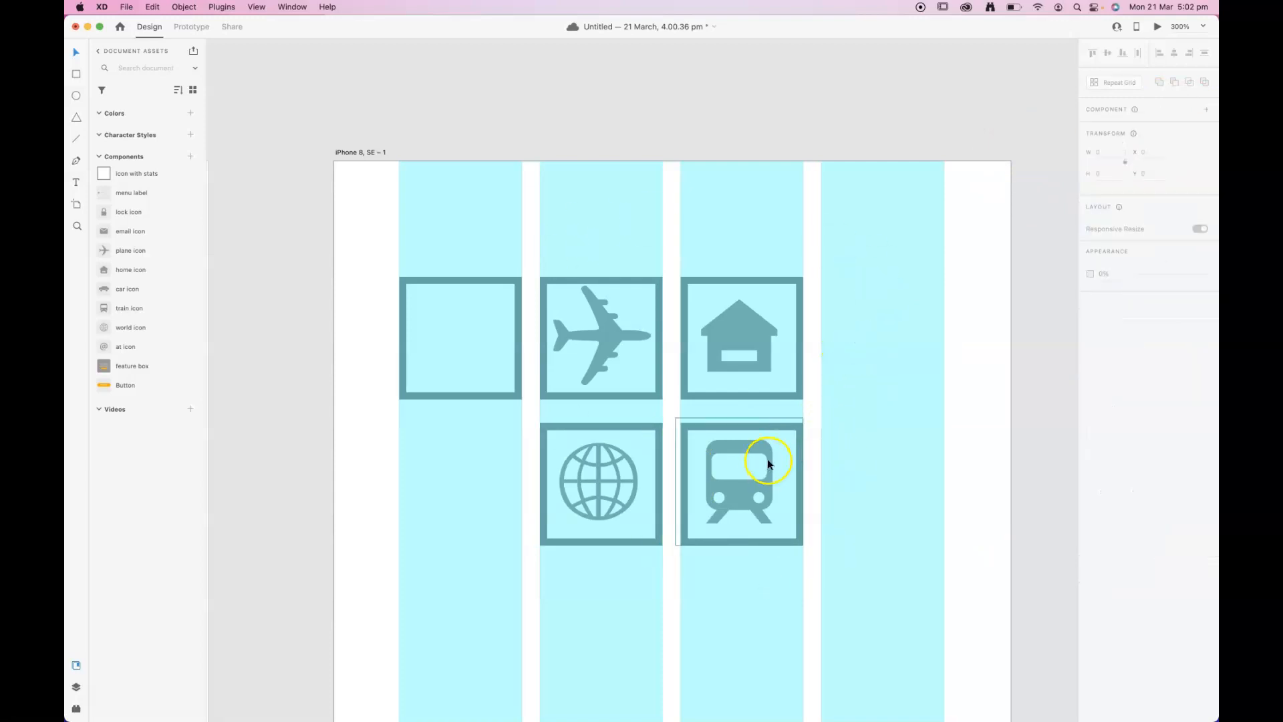
Round the corners of the main component's square to a radius of 20 and resize it to 74 by 76.
scroll(762, 515, "down", 3)
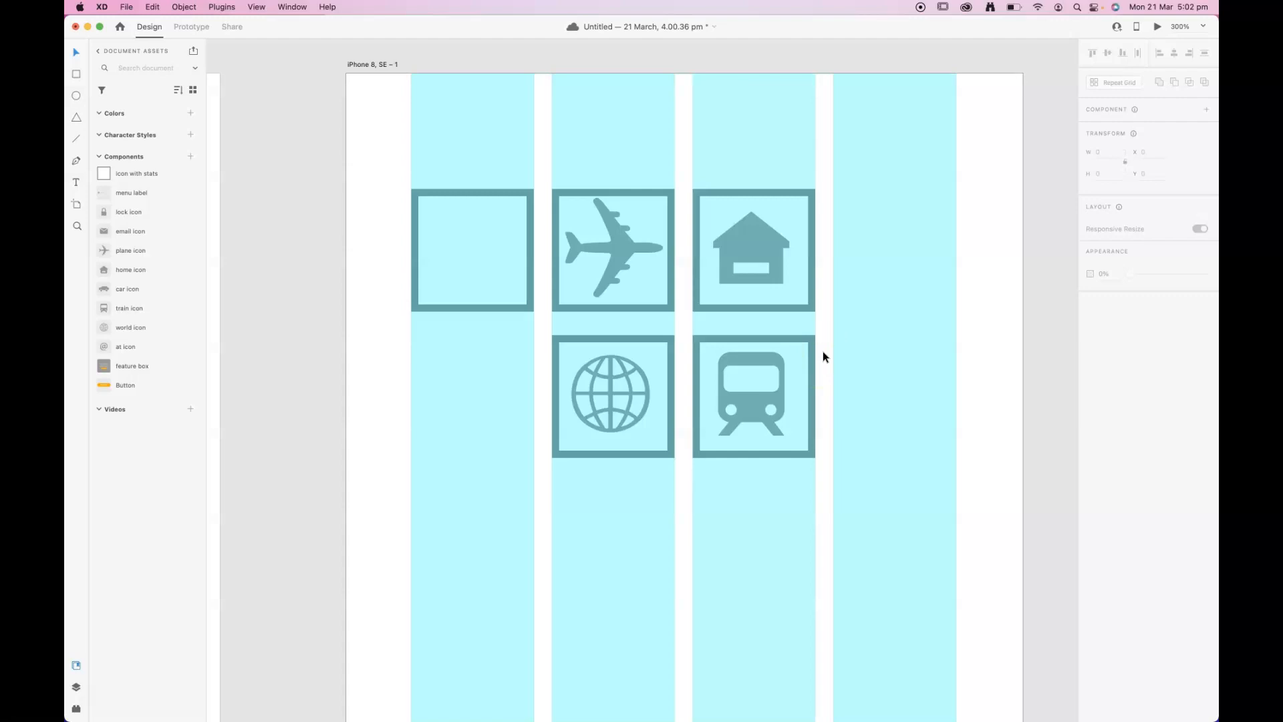
left_click(480, 191)
double_click(443, 192)
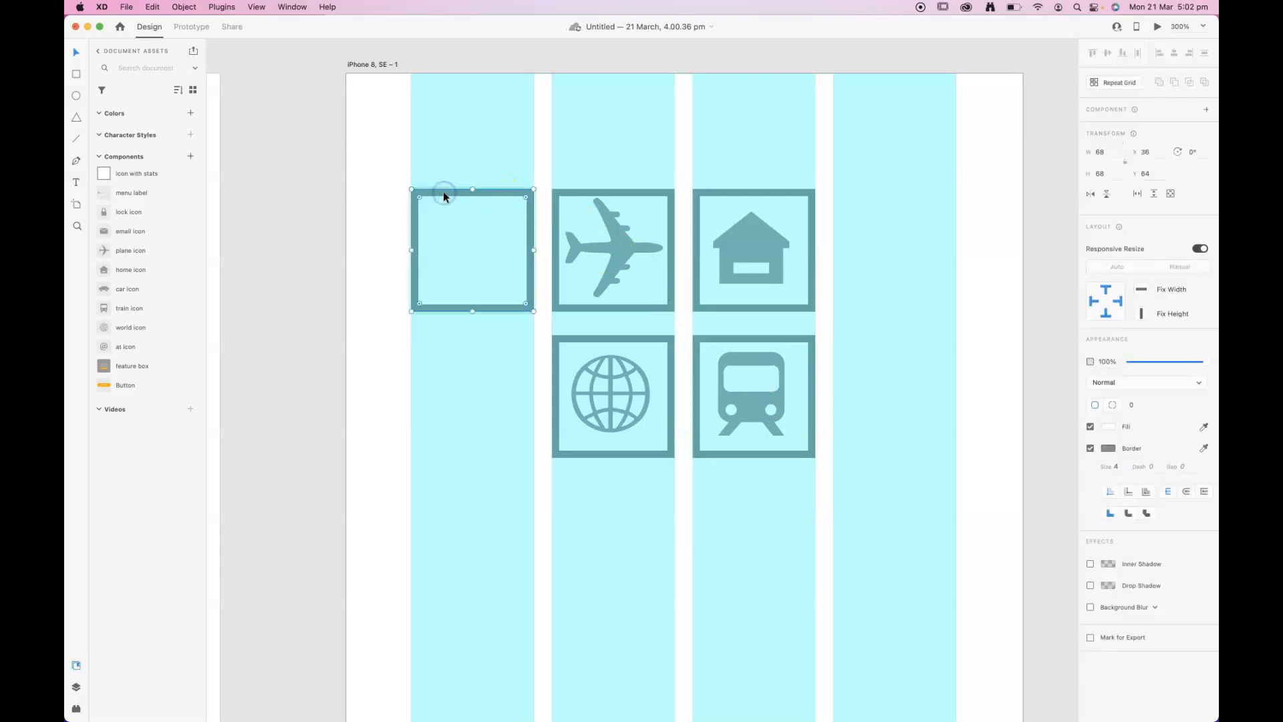
left_click_drag(420, 197, 435, 211)
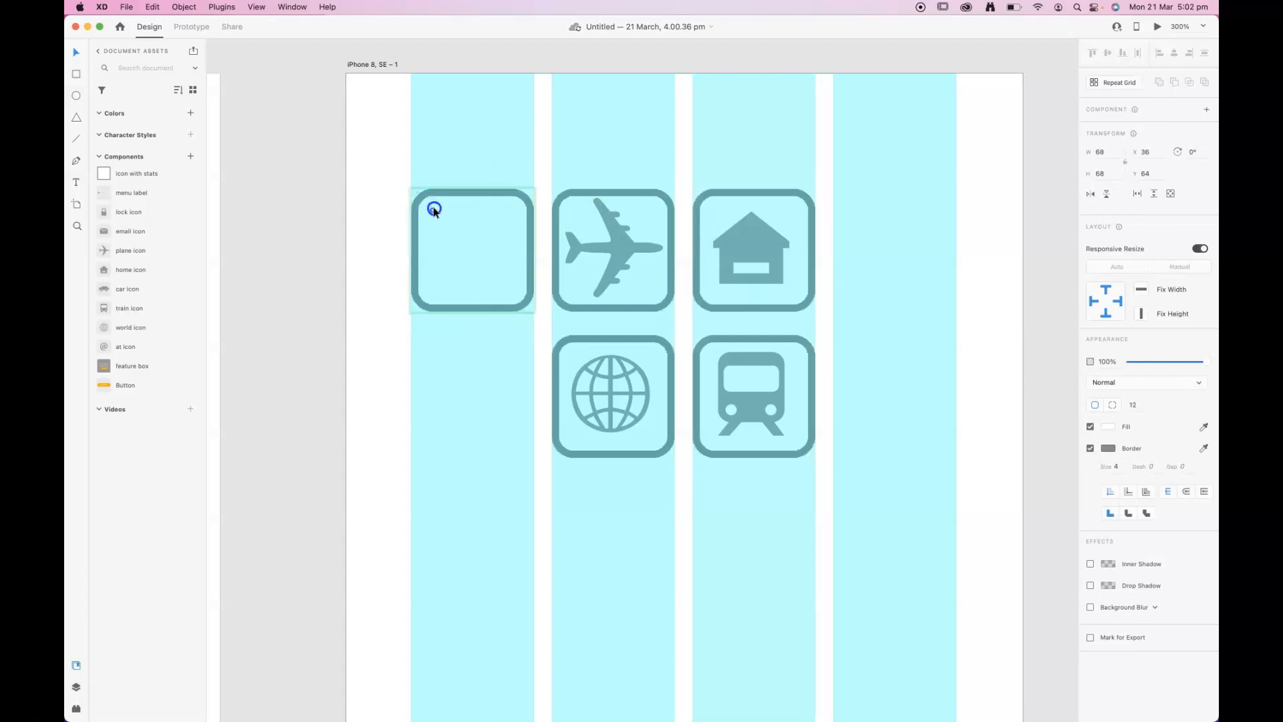
left_click_drag(532, 188, 503, 206)
Try a thicker border on the main square, bring it back to its original size and deselect the square.
left_click(1109, 449)
left_click(1116, 467)
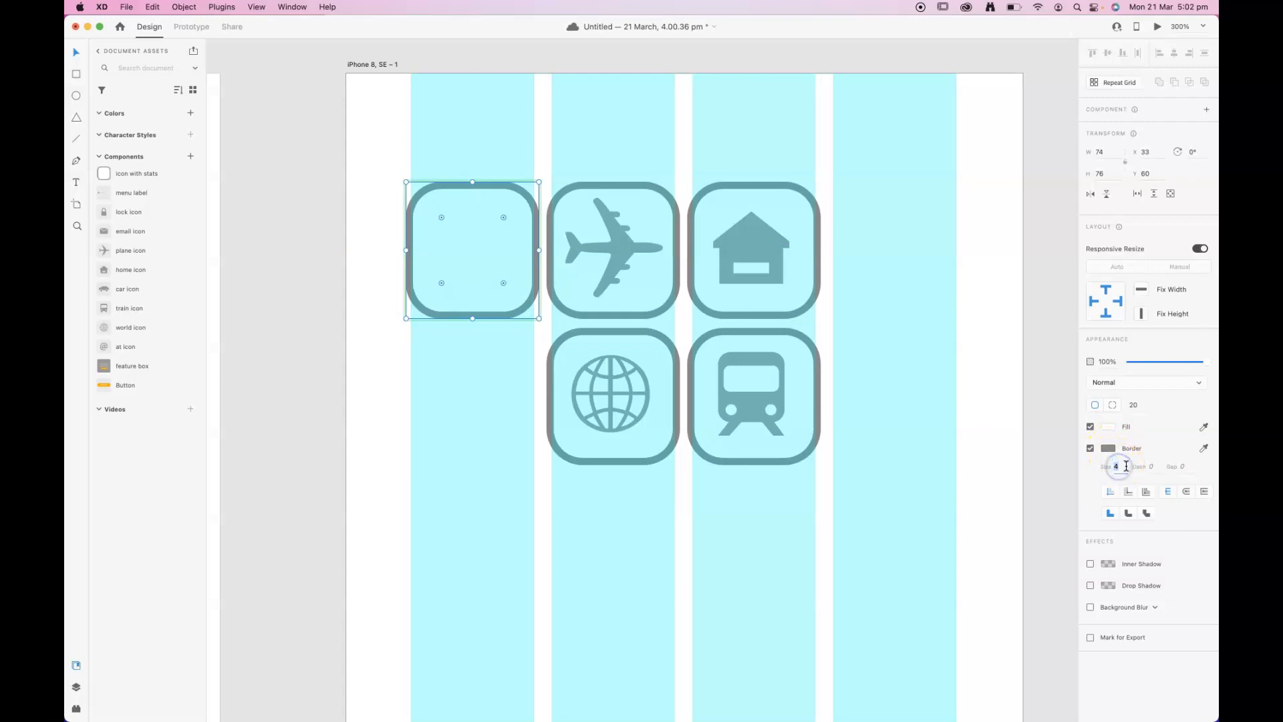
key("Up")
key("Up")
key("Up")
key("Up")
key("Down")
key("Down")
key("Down")
key("Down")
left_click(1020, 404)
Hide the layout grid of the iPhone 8, SE – 1 artboard to view the icon squares without it, and show the grid again.
left_click(359, 64)
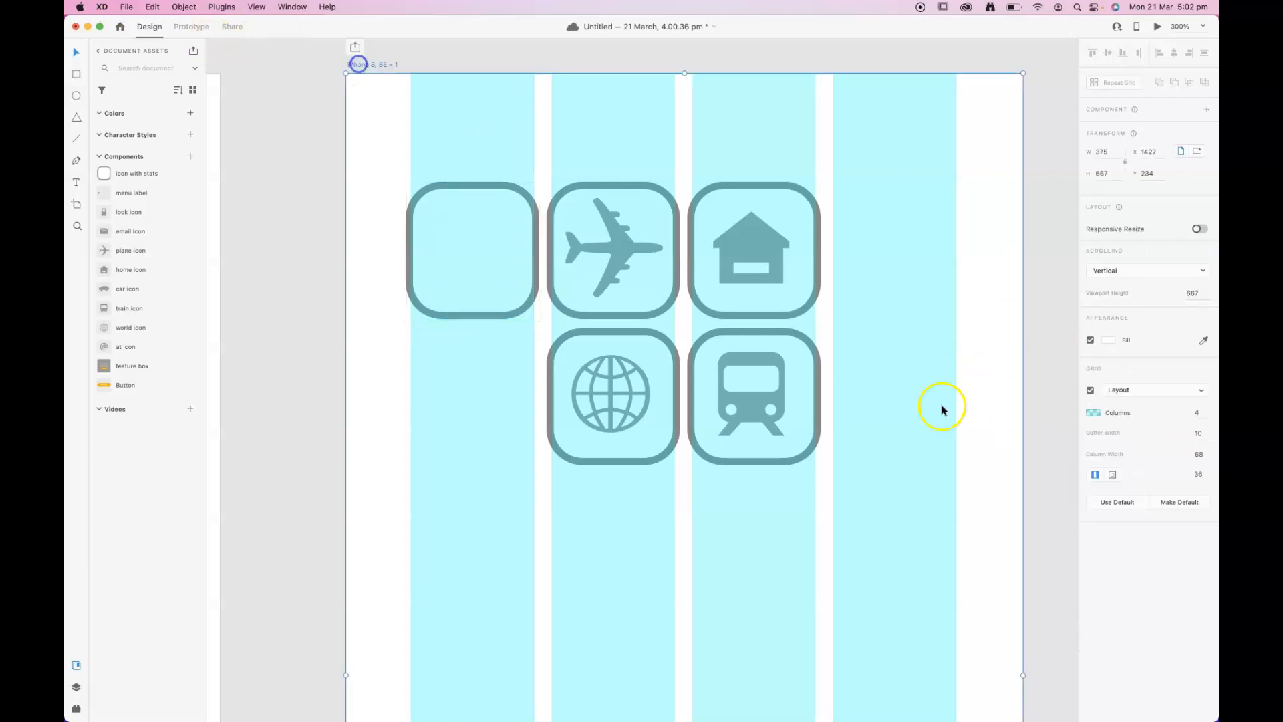
left_click(1096, 399)
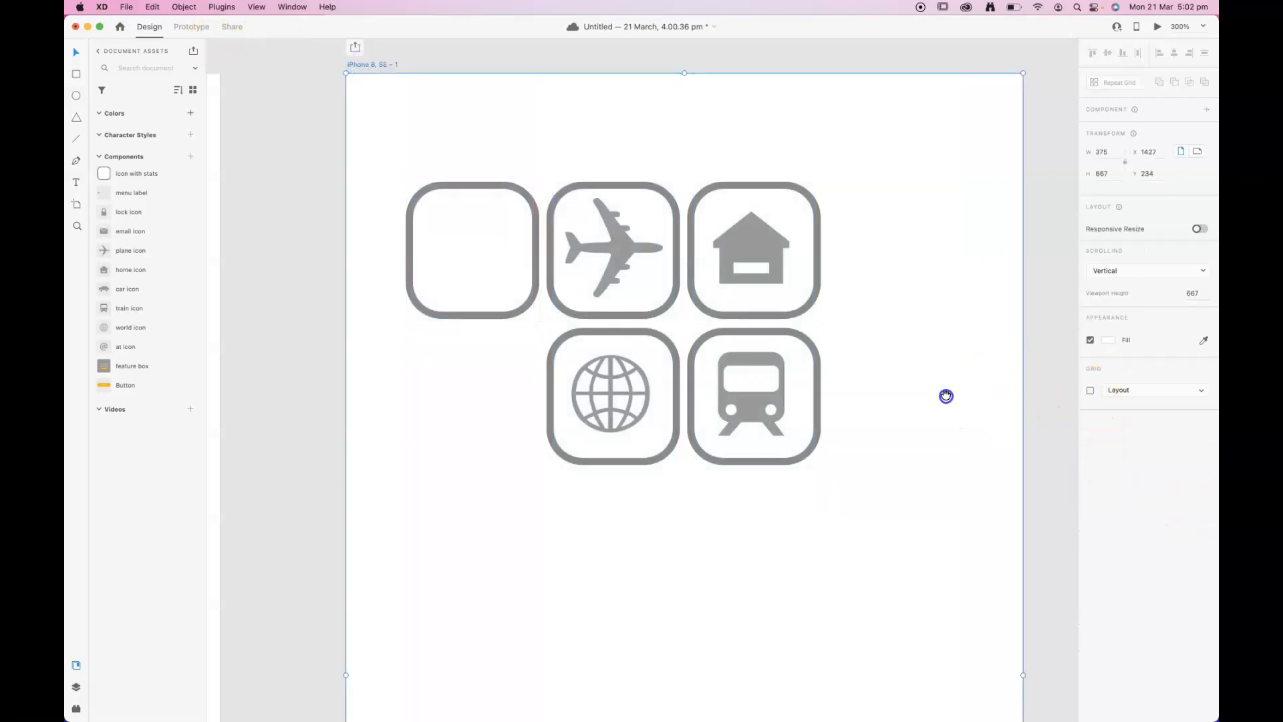
scroll(935, 401, "right", 2)
key("super+minus")
key("super+minus")
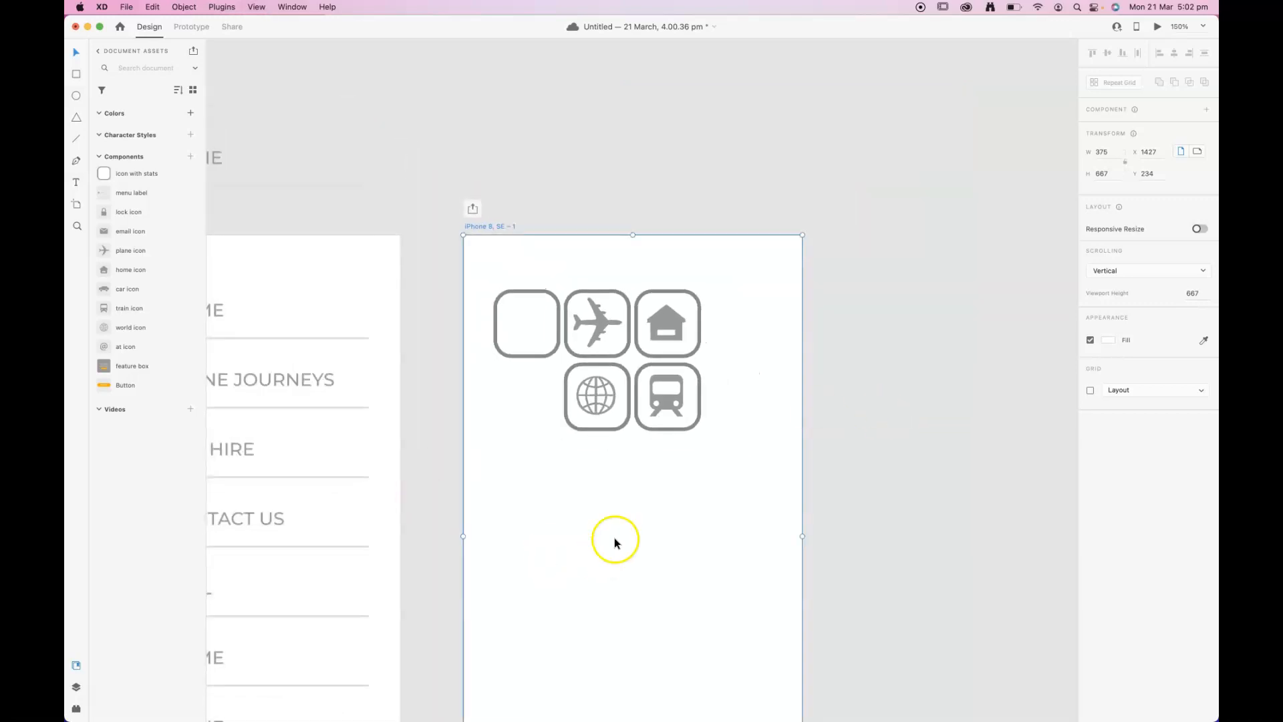
left_click_drag(659, 558, 693, 540)
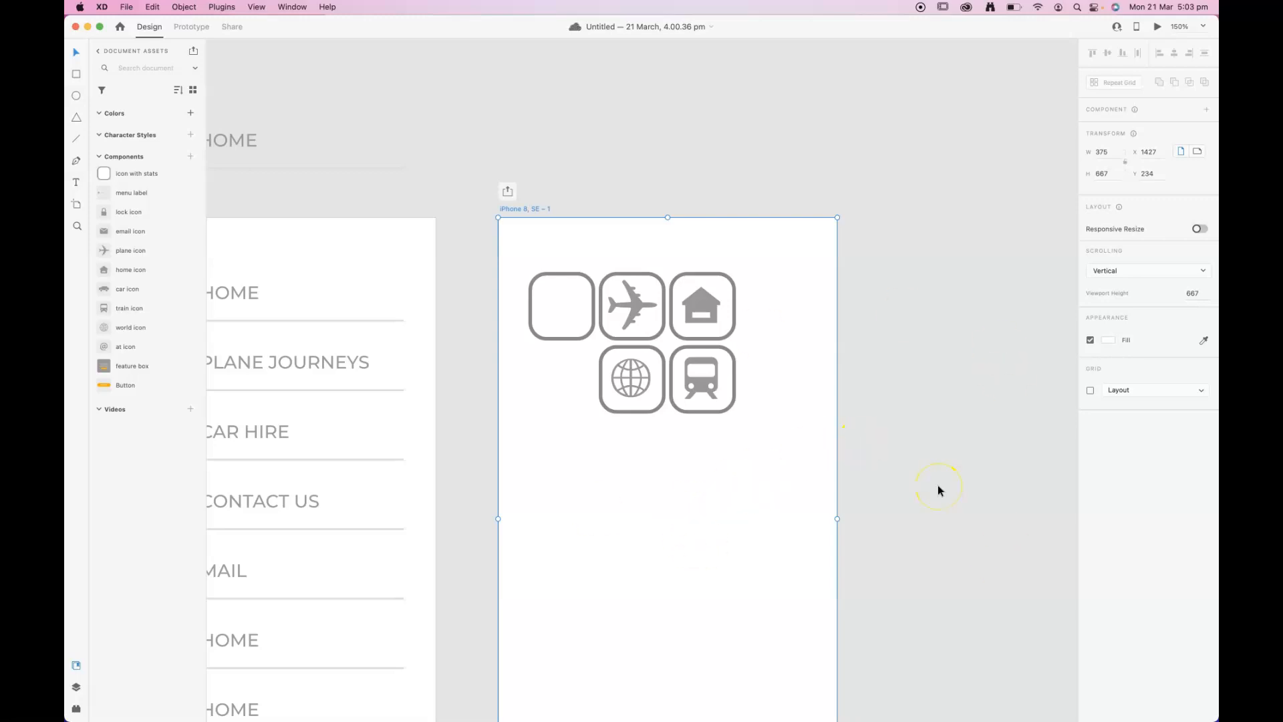
left_click_drag(922, 433, 735, 317)
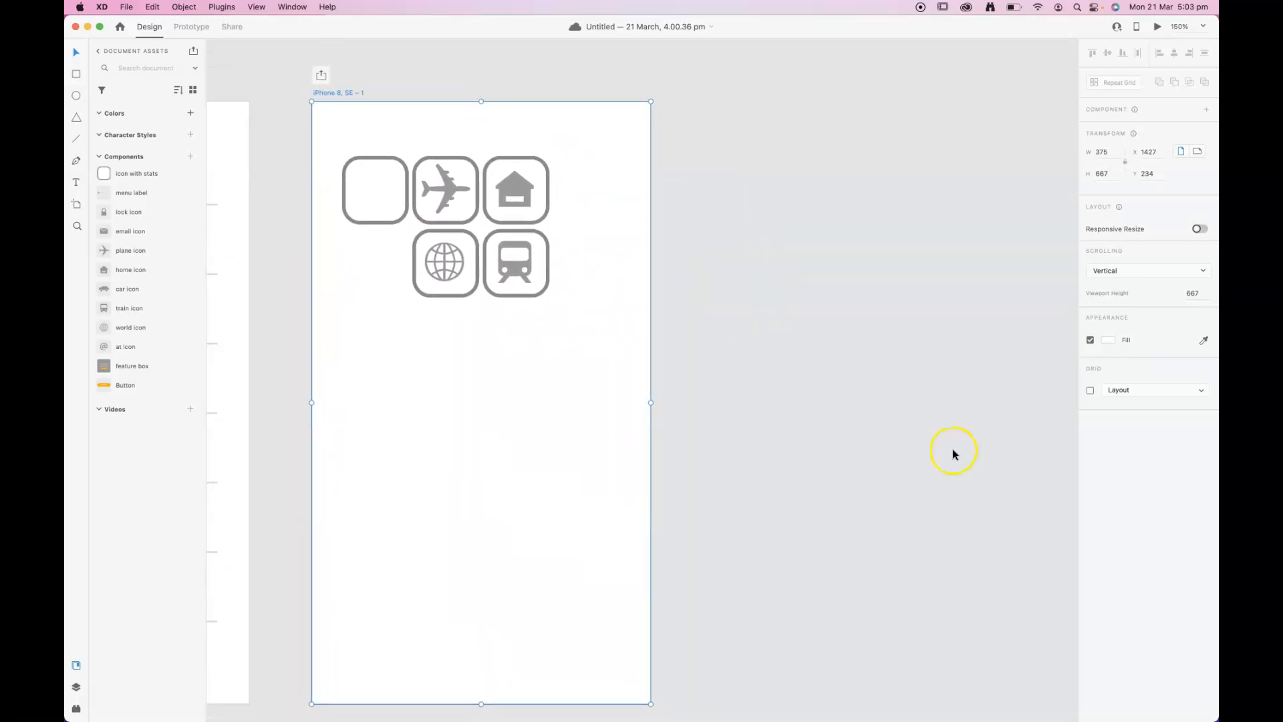
left_click(1090, 390)
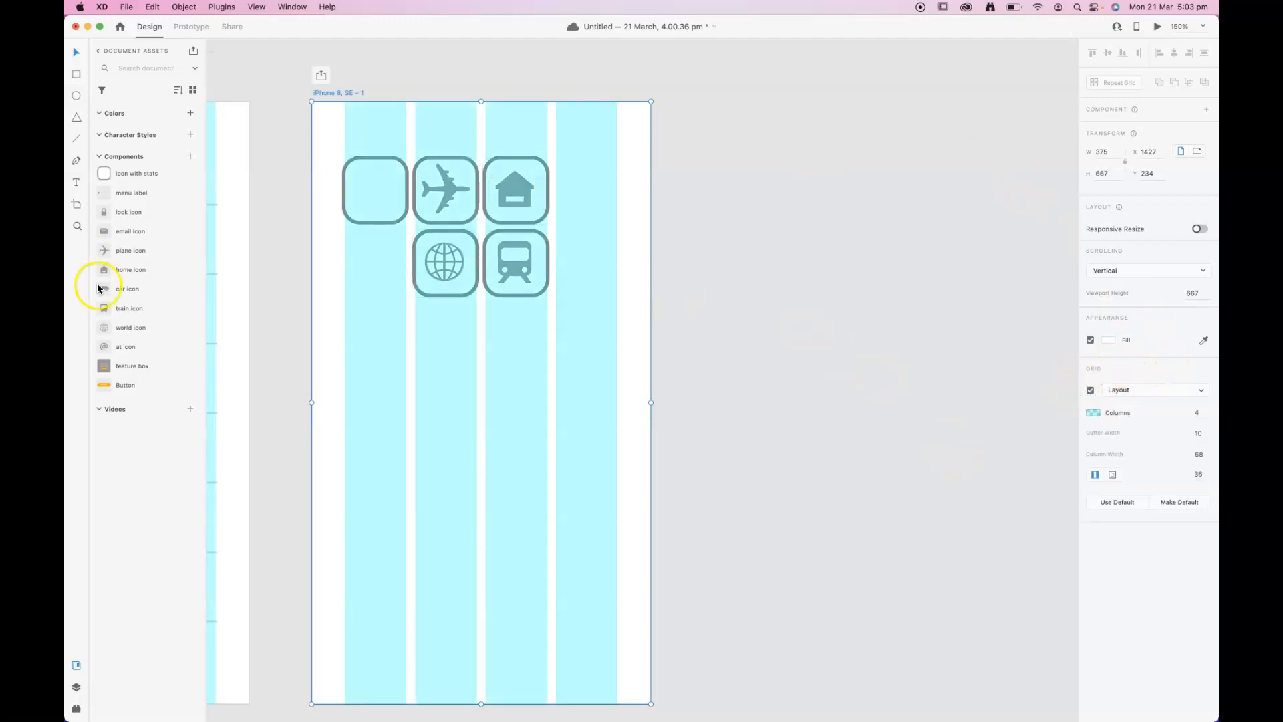
Add a second iPhone 8, SE artboard beside the first one.
left_click(77, 204)
scroll(1118, 614, "down", 3)
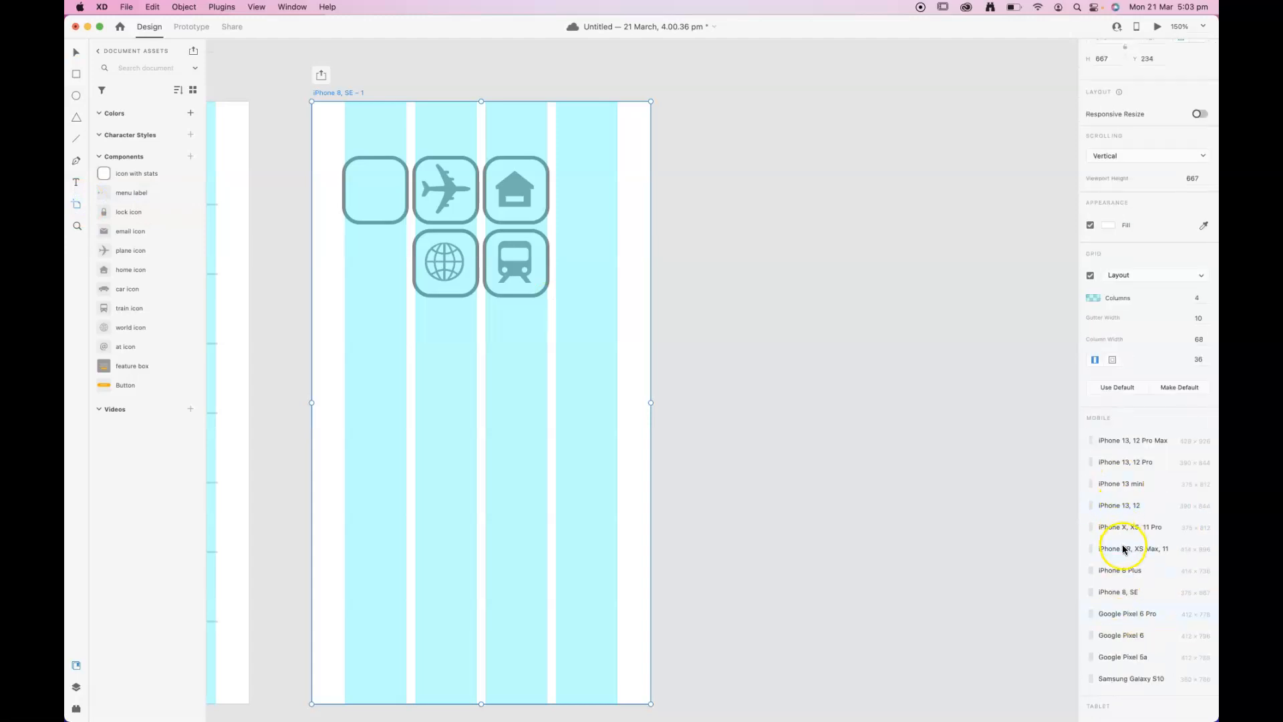
left_click(1120, 570)
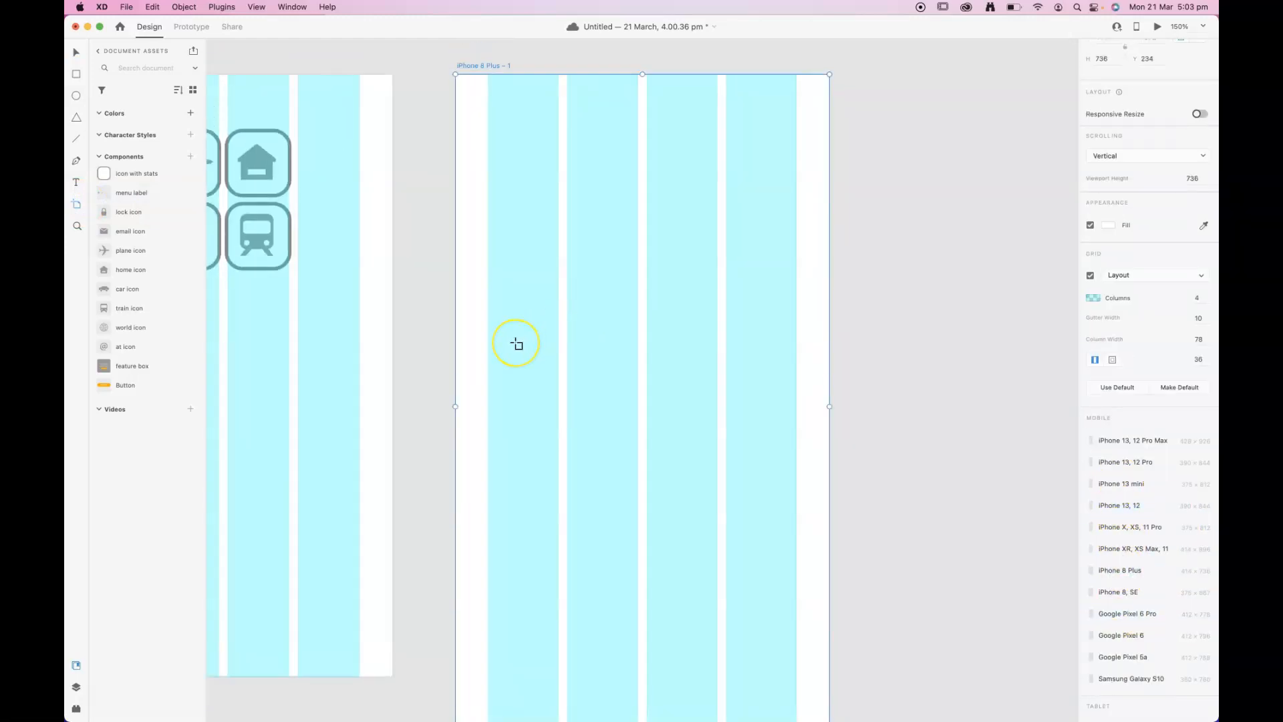
key("super+z")
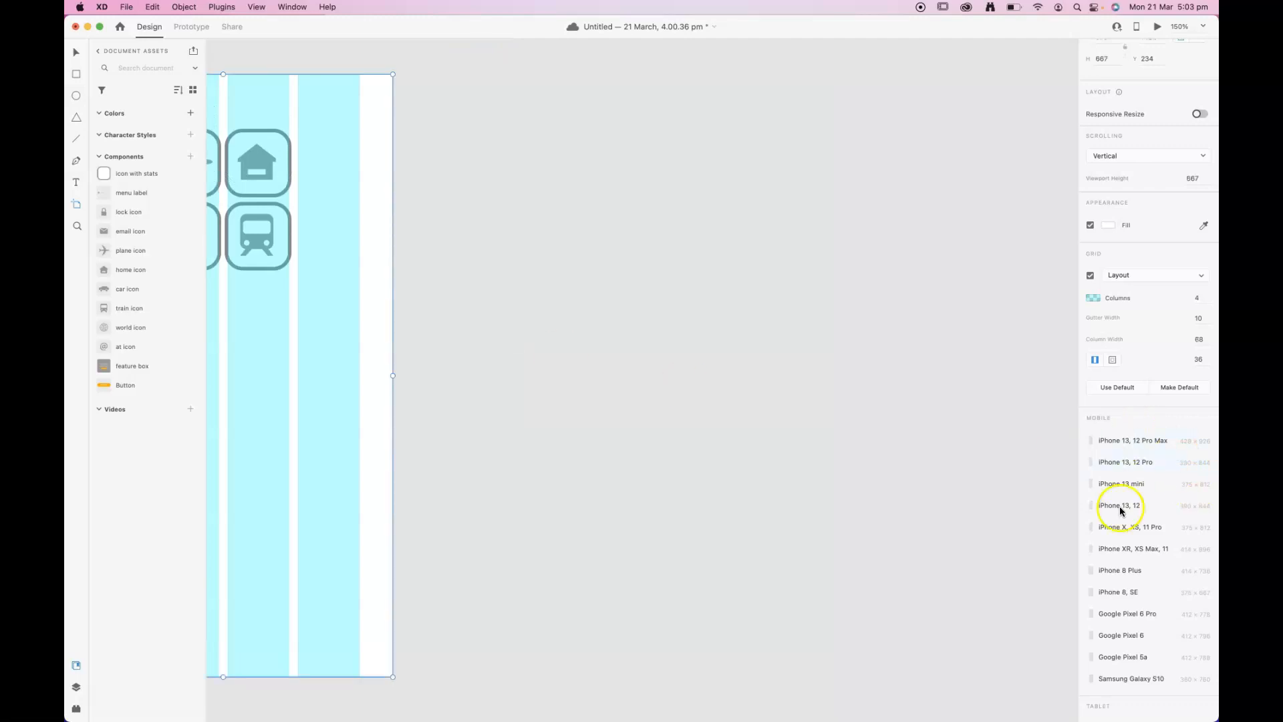
left_click(1123, 591)
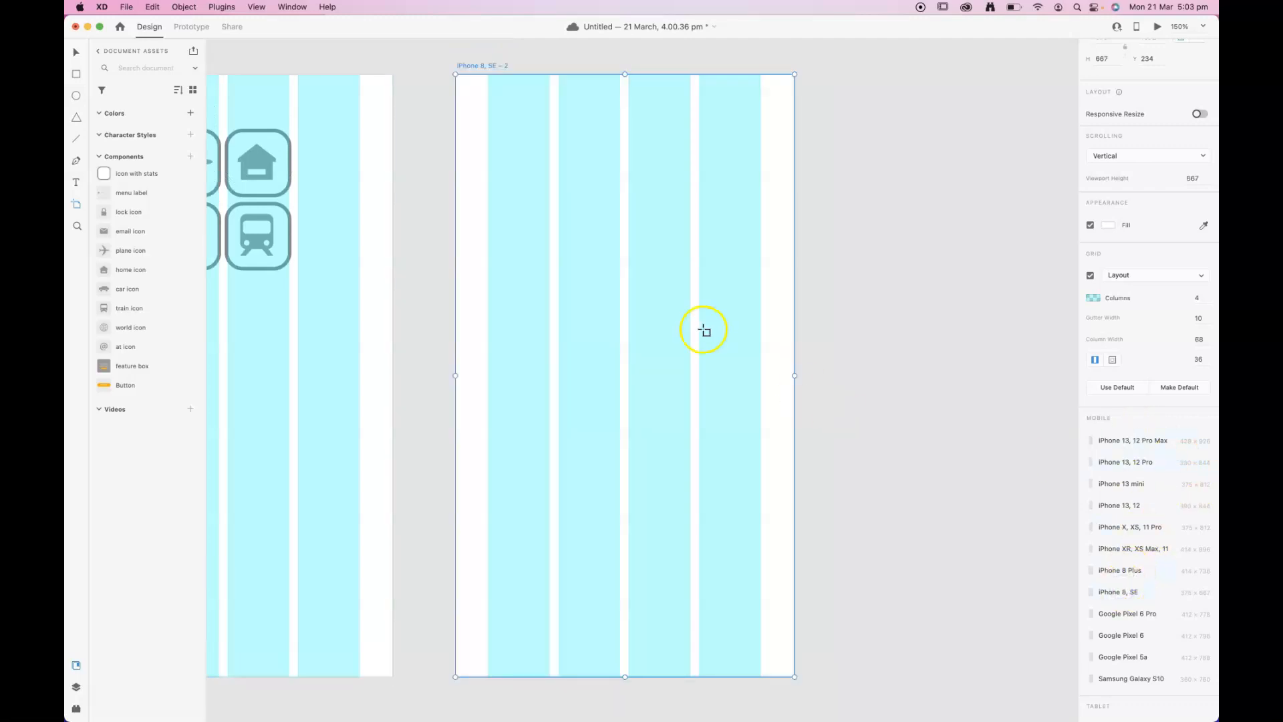
left_click_drag(621, 203, 707, 225)
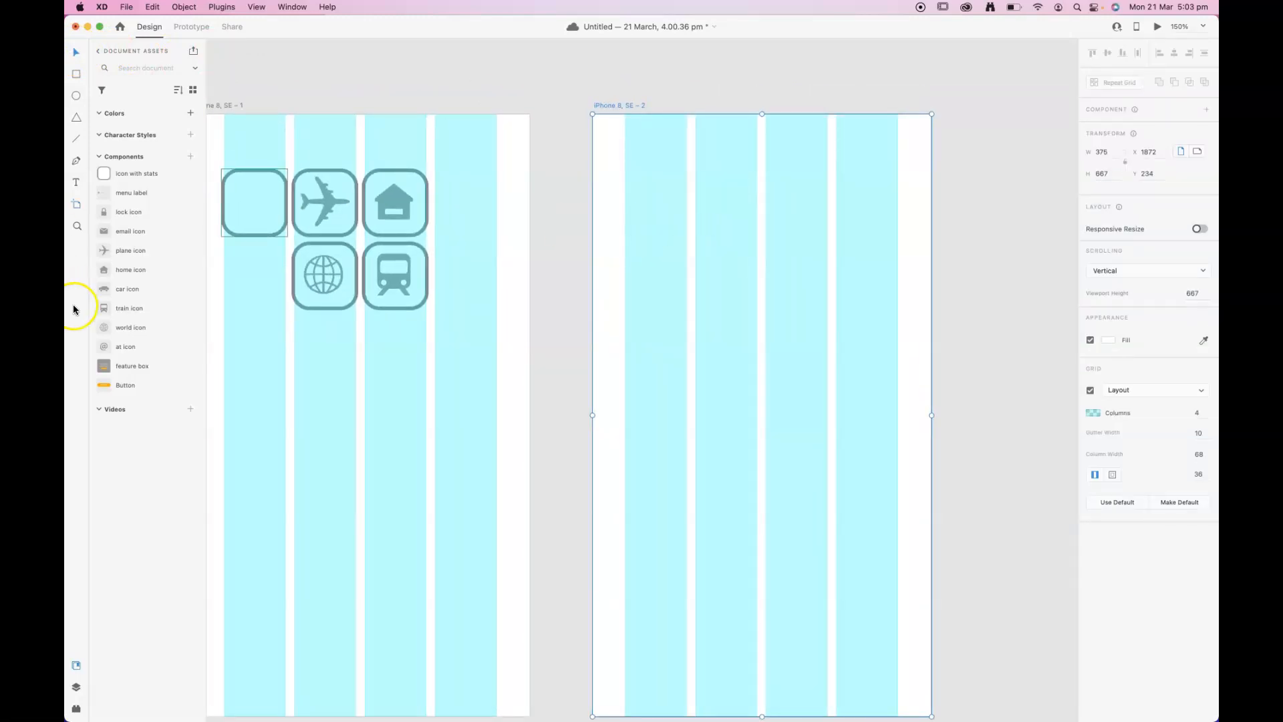
Place a Button component instance across the two middle columns of the new artboard at X 114, Y 72.
left_click_drag(124, 387, 732, 233)
left_click_drag(807, 254, 768, 204)
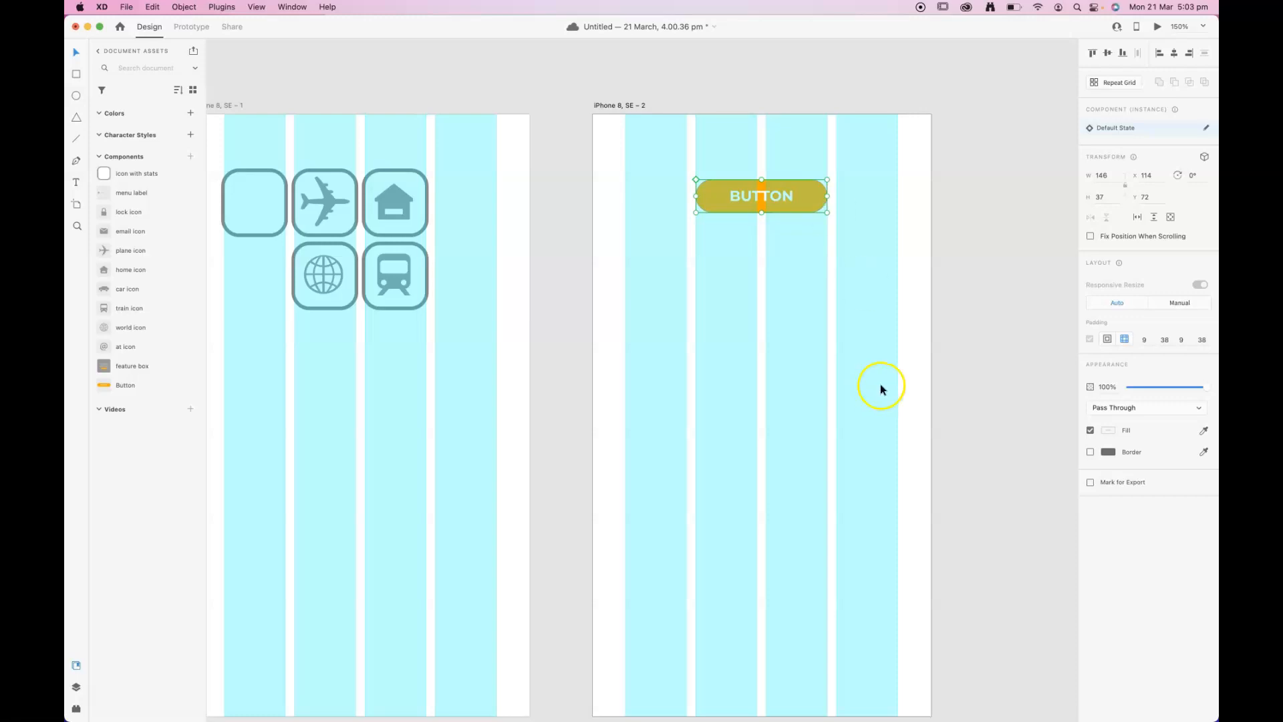
left_click_drag(945, 355, 768, 341)
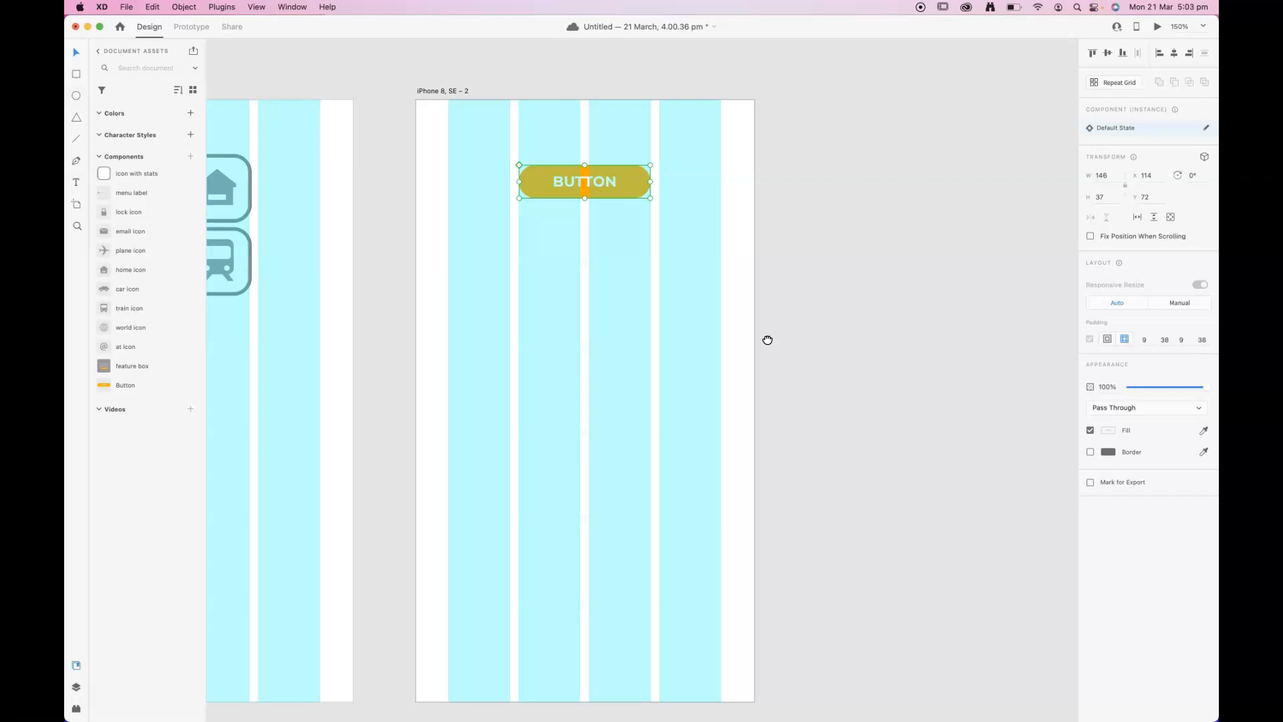
Preview the second artboard beside the canvas, test the button's interaction and close the preview.
left_click(447, 91)
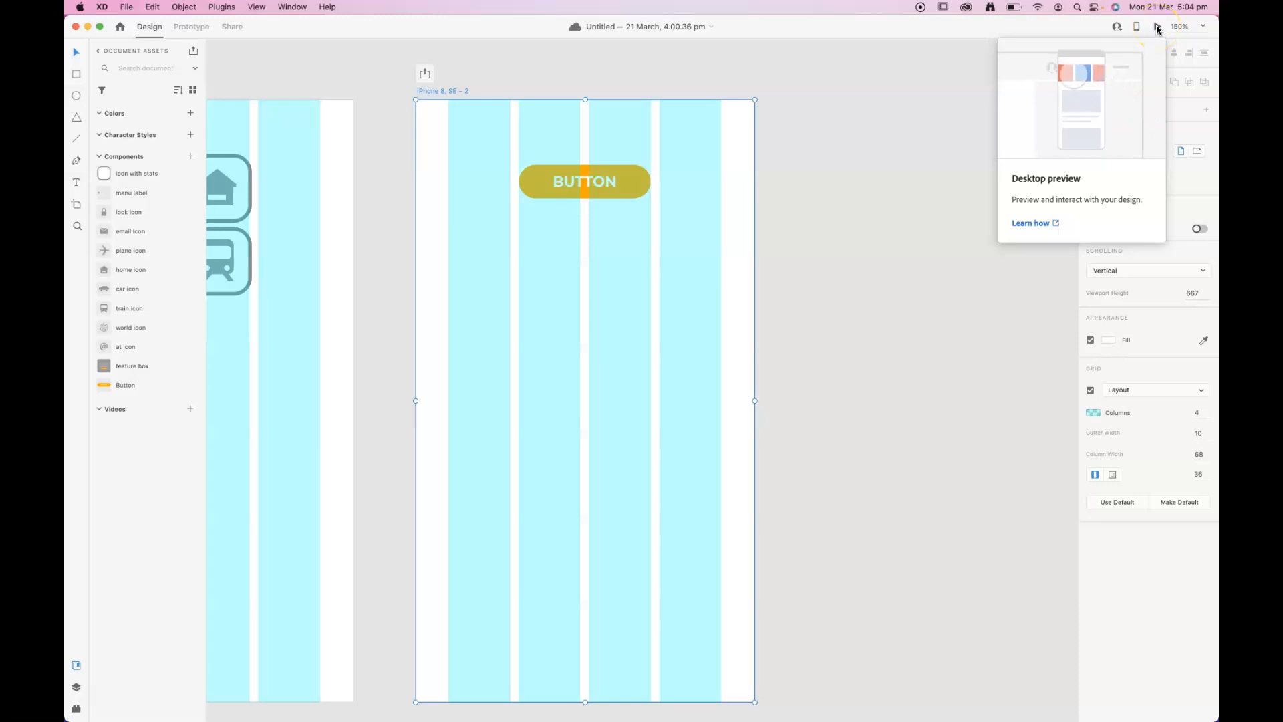
left_click(1158, 28)
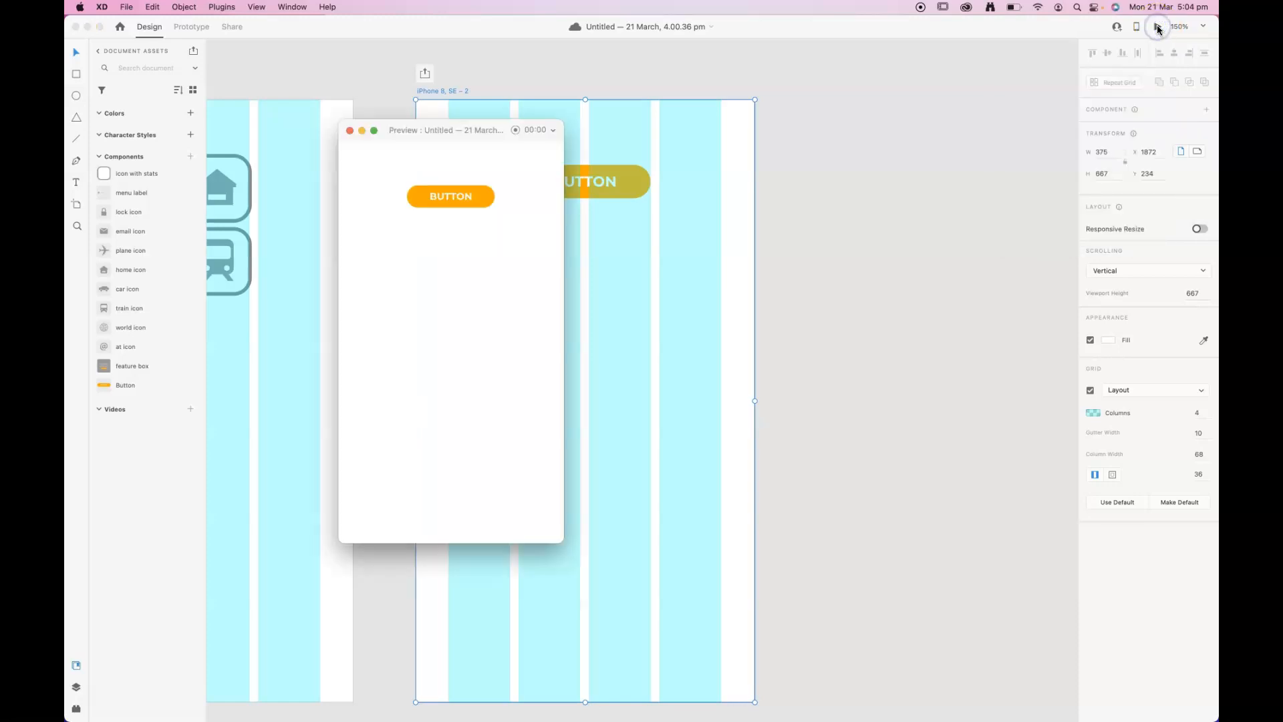
left_click_drag(461, 132, 929, 105)
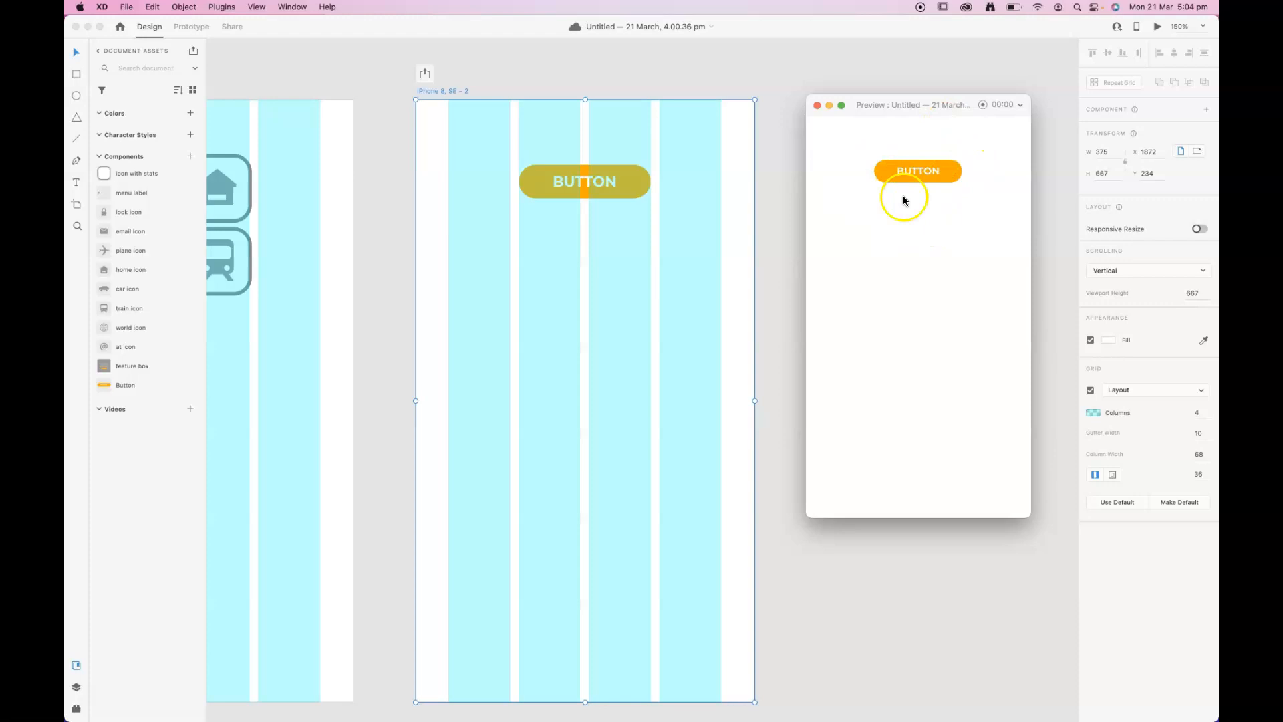
left_click(908, 172)
left_click(917, 260)
left_click(815, 106)
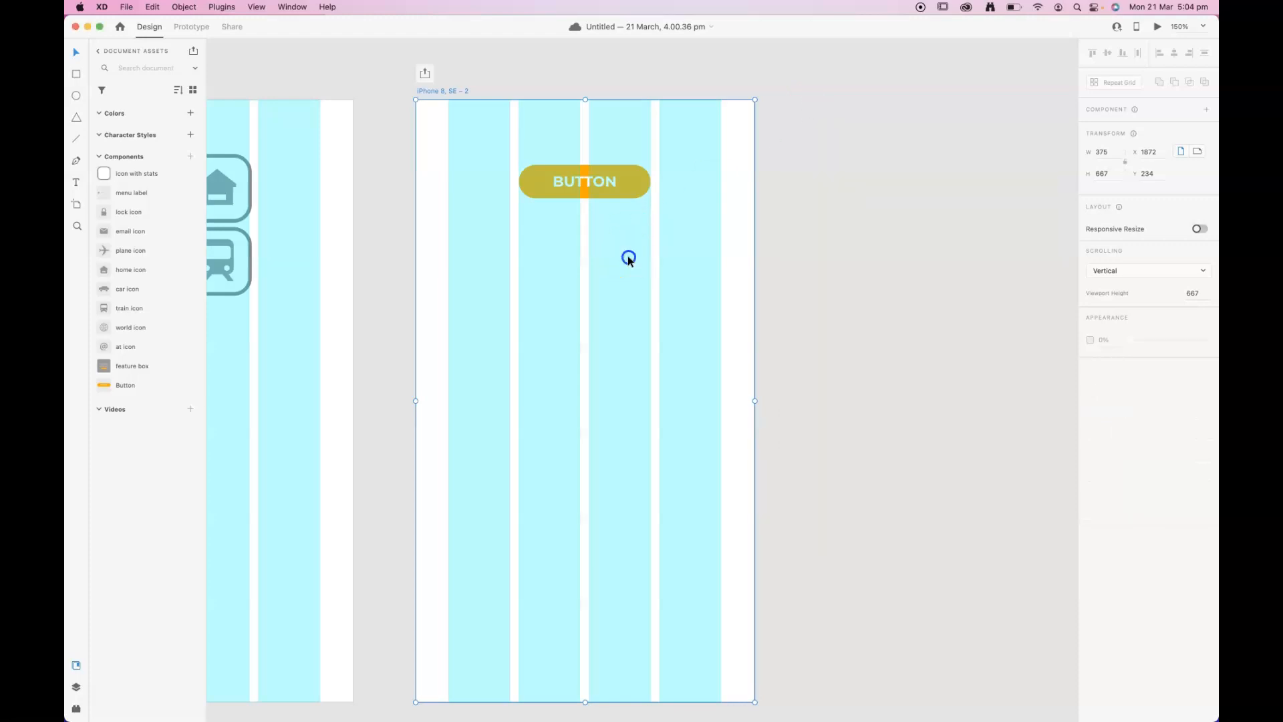
Place a copy of the button below the first one at X 114, Y 180.
left_click(635, 196)
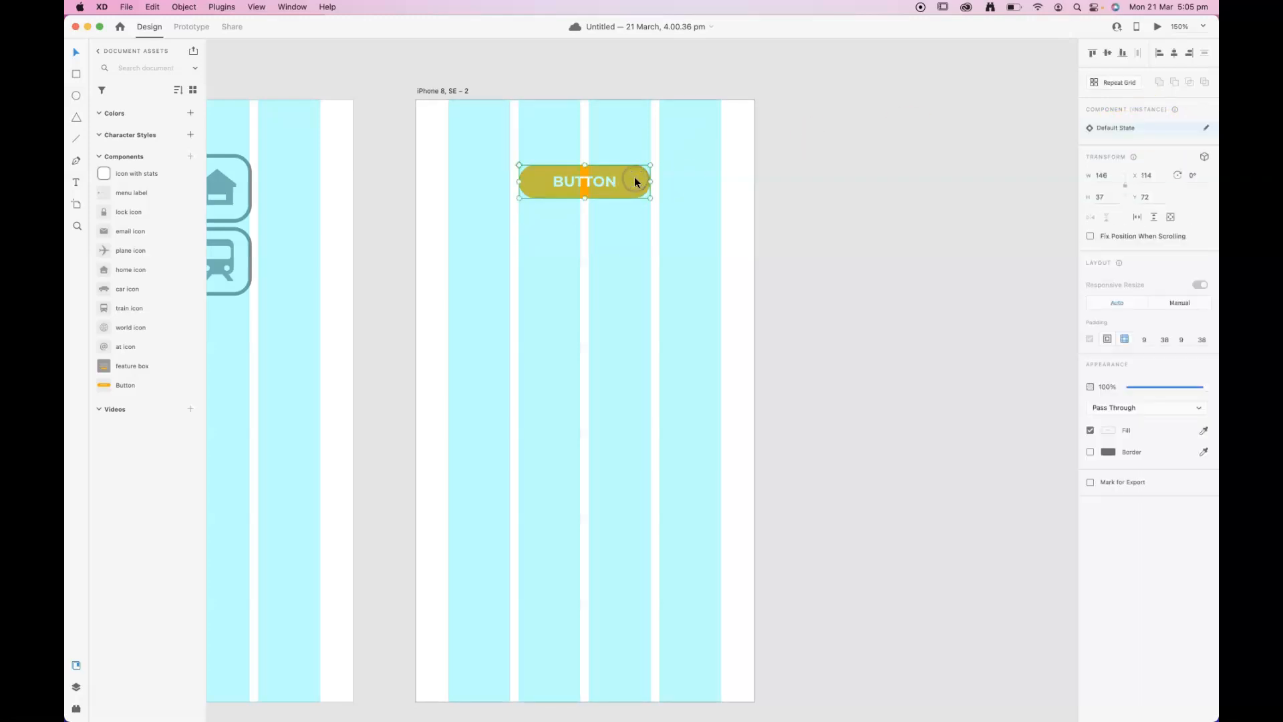
left_click_drag(635, 179, 645, 277)
left_click(688, 271)
left_click(639, 276)
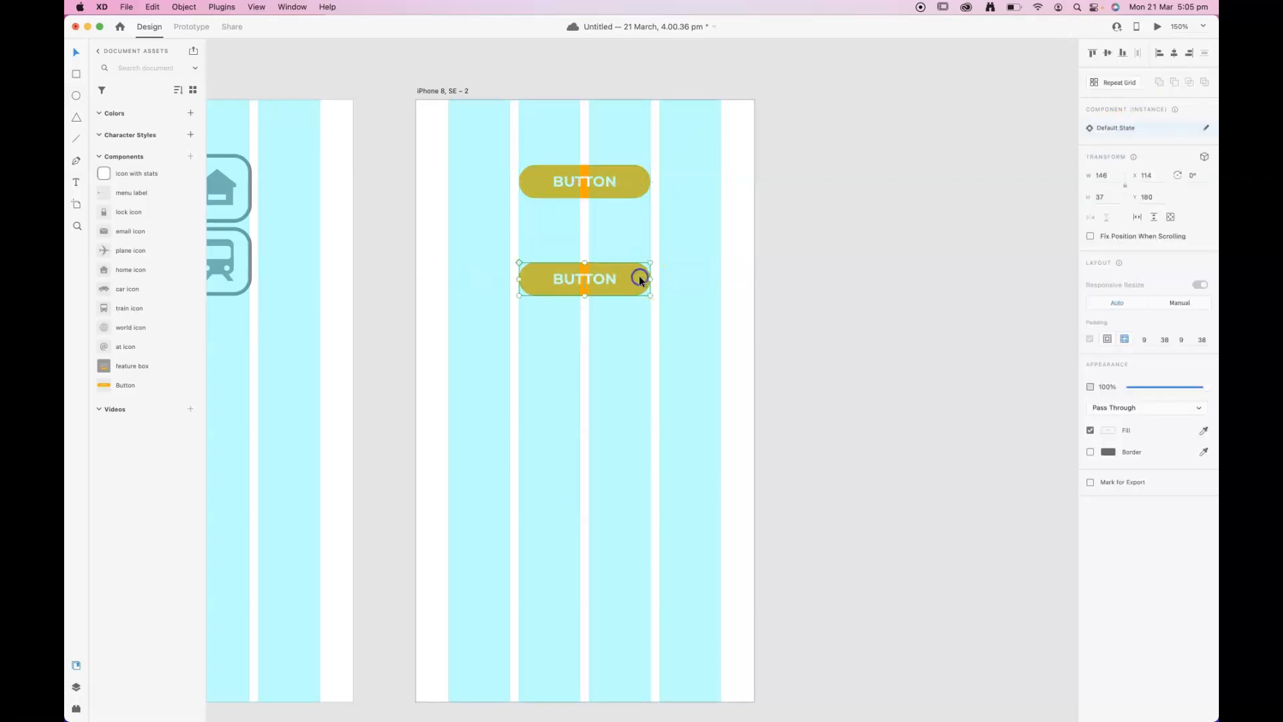
Look up the button's main component, return to the second artboard and remove the lower button copy.
left_click(1201, 131)
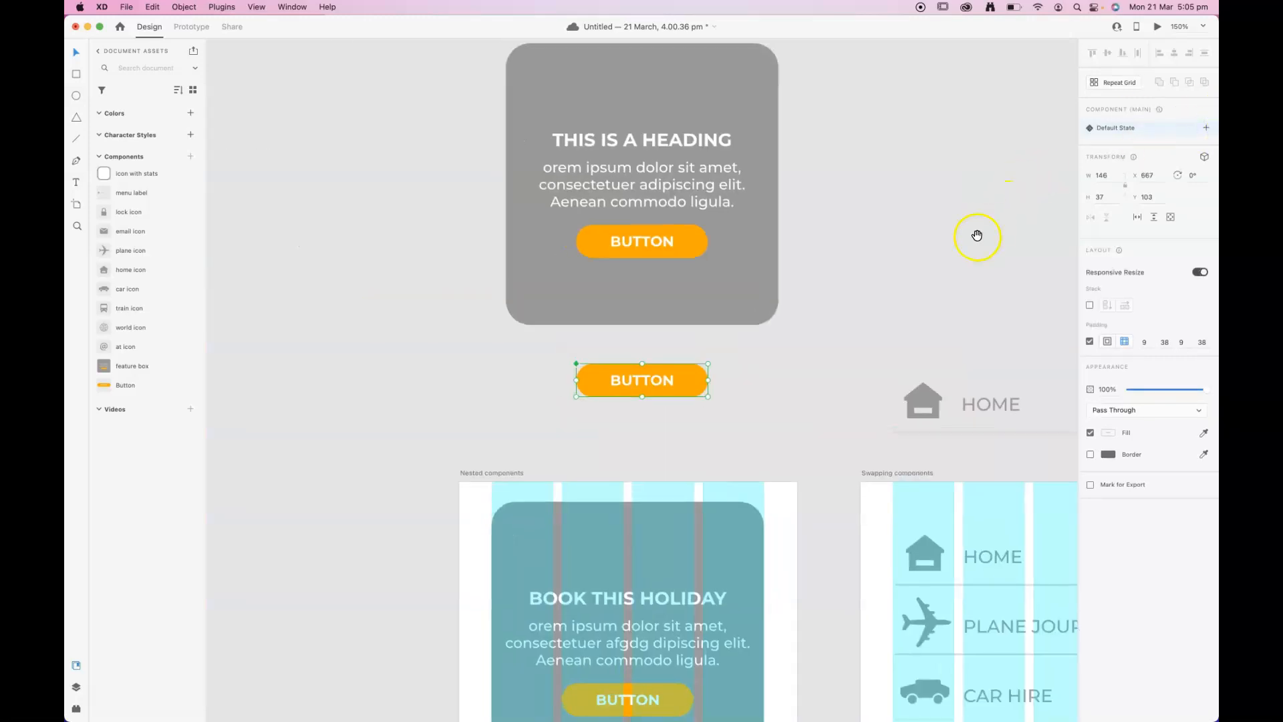
scroll(977, 235, "right", 15)
scroll(977, 235, "down", 4)
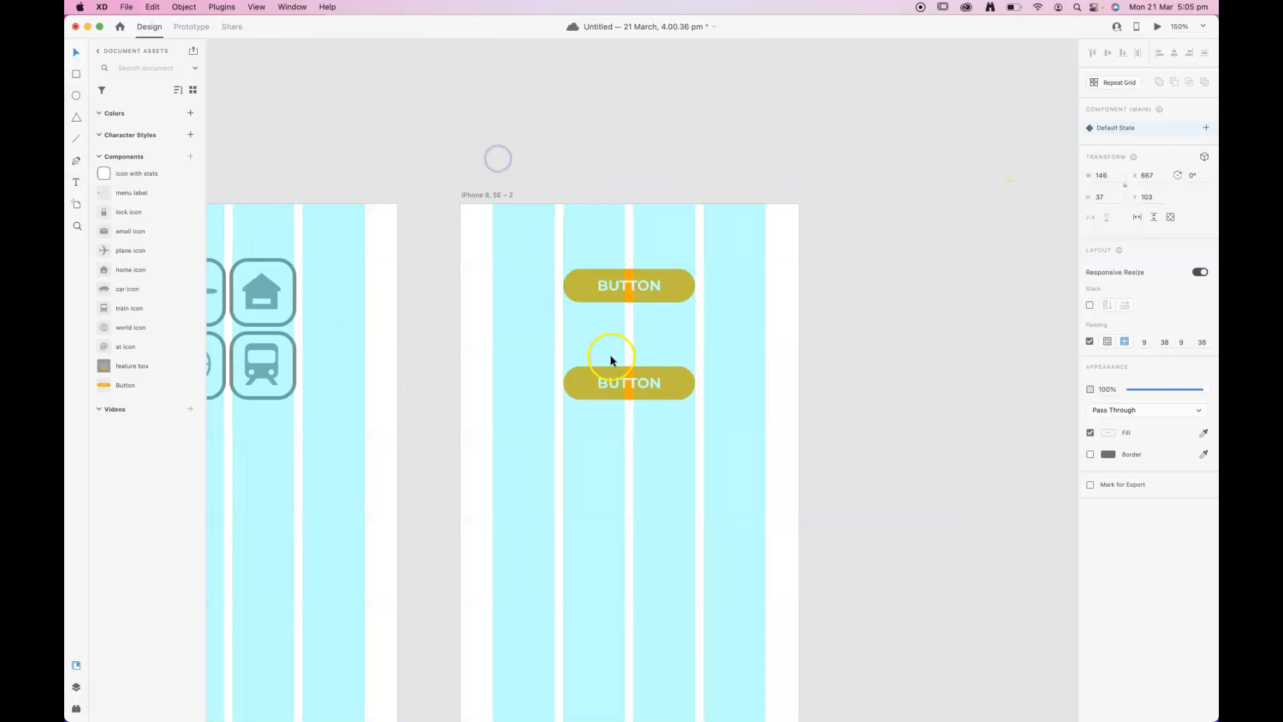
left_click(639, 385)
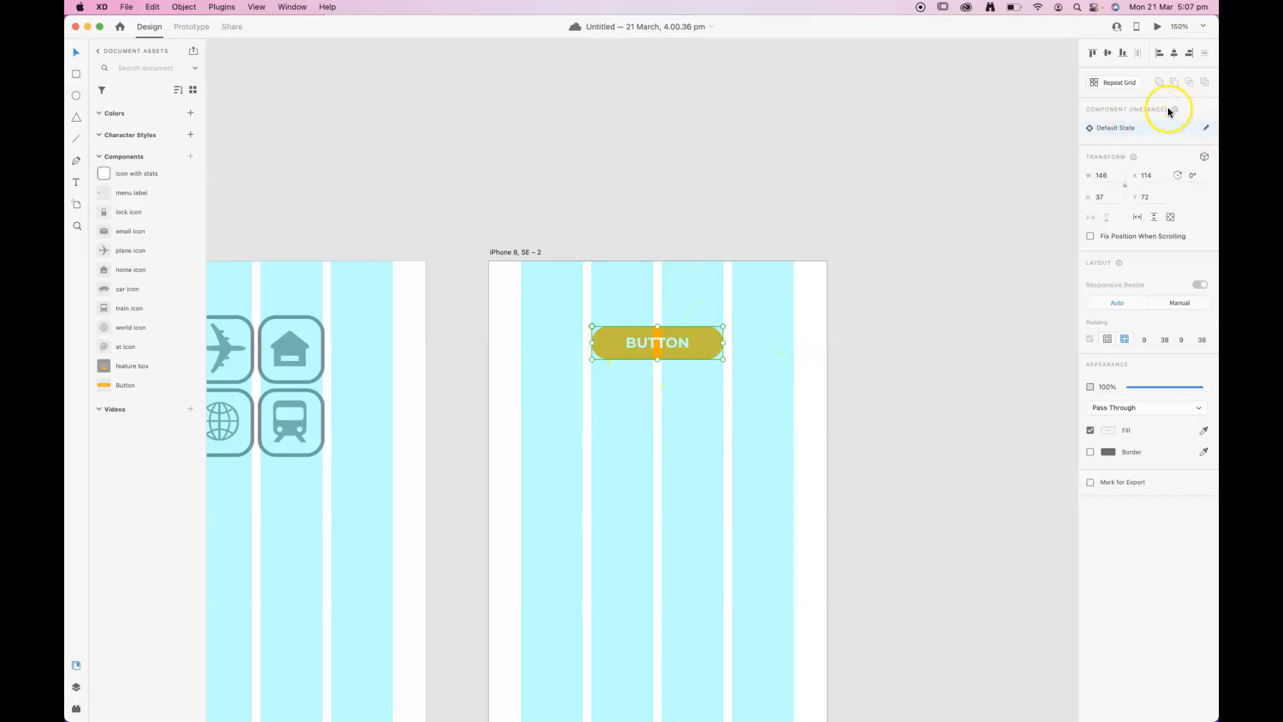
Go to the Button's main component and add a Hover State to it, keeping the default state name.
left_click(1208, 130)
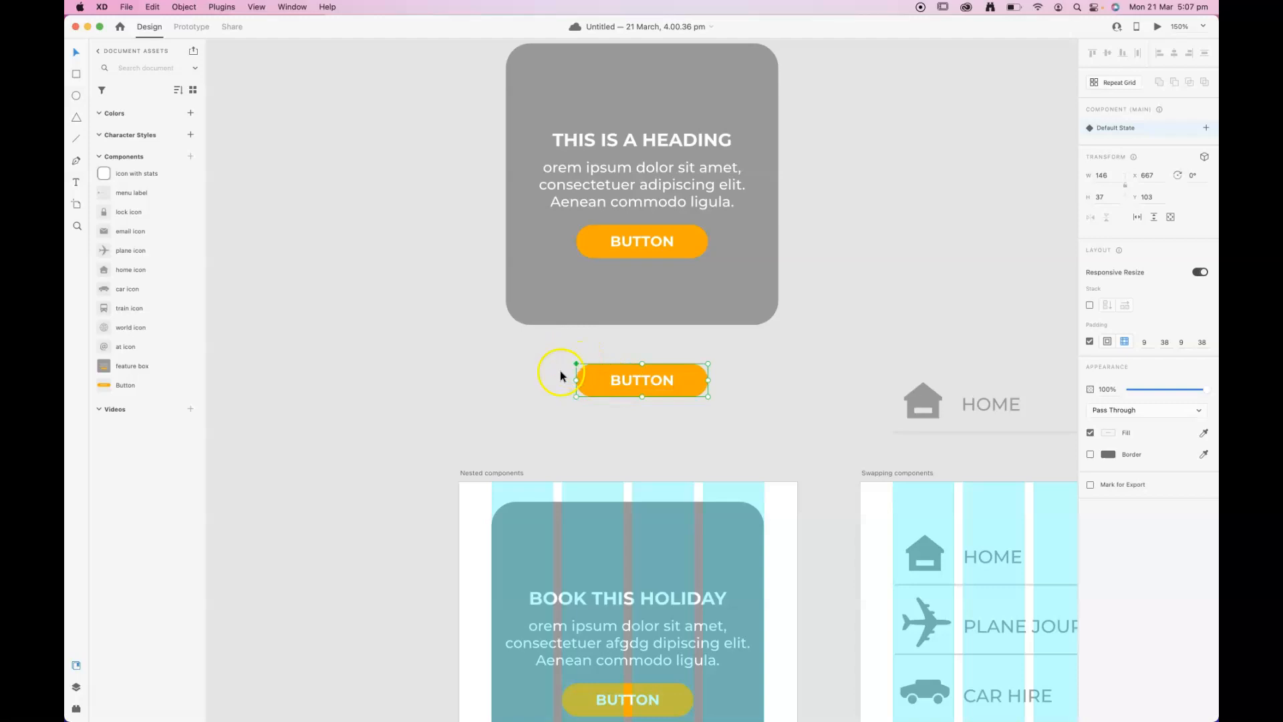
left_click(87, 699)
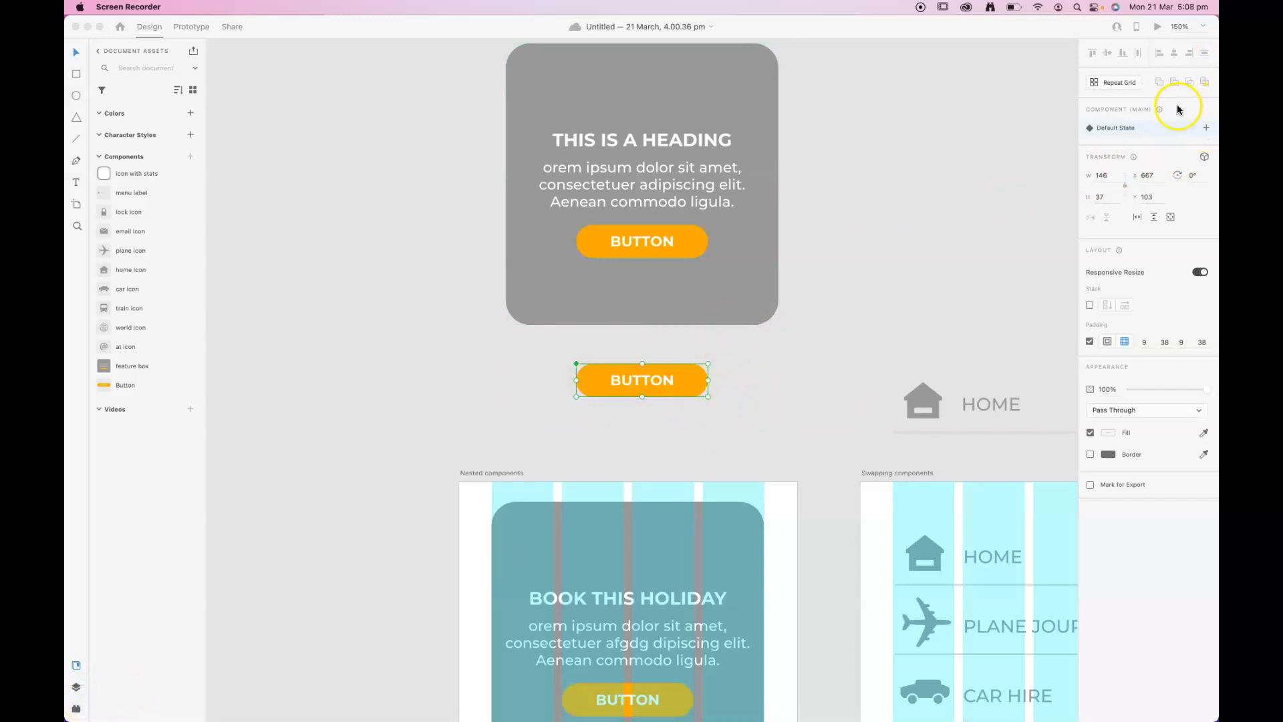
left_click(1207, 127)
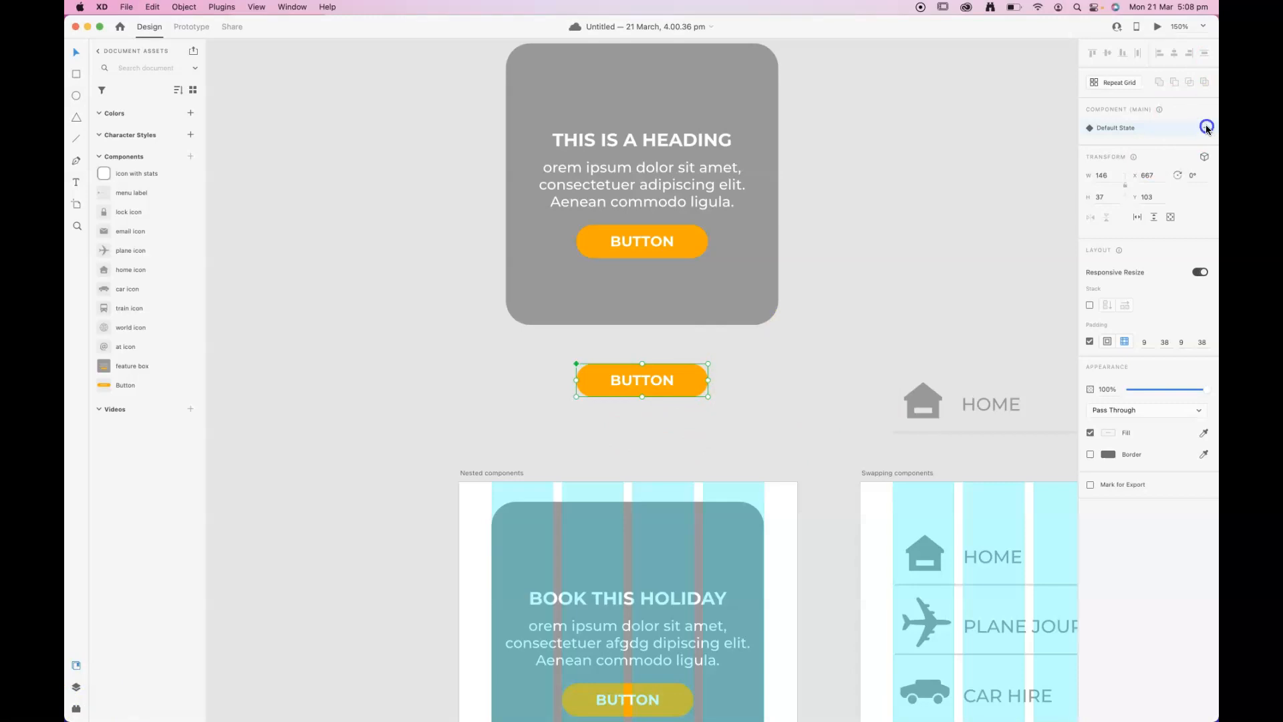
left_click(1207, 128)
left_click(1134, 154)
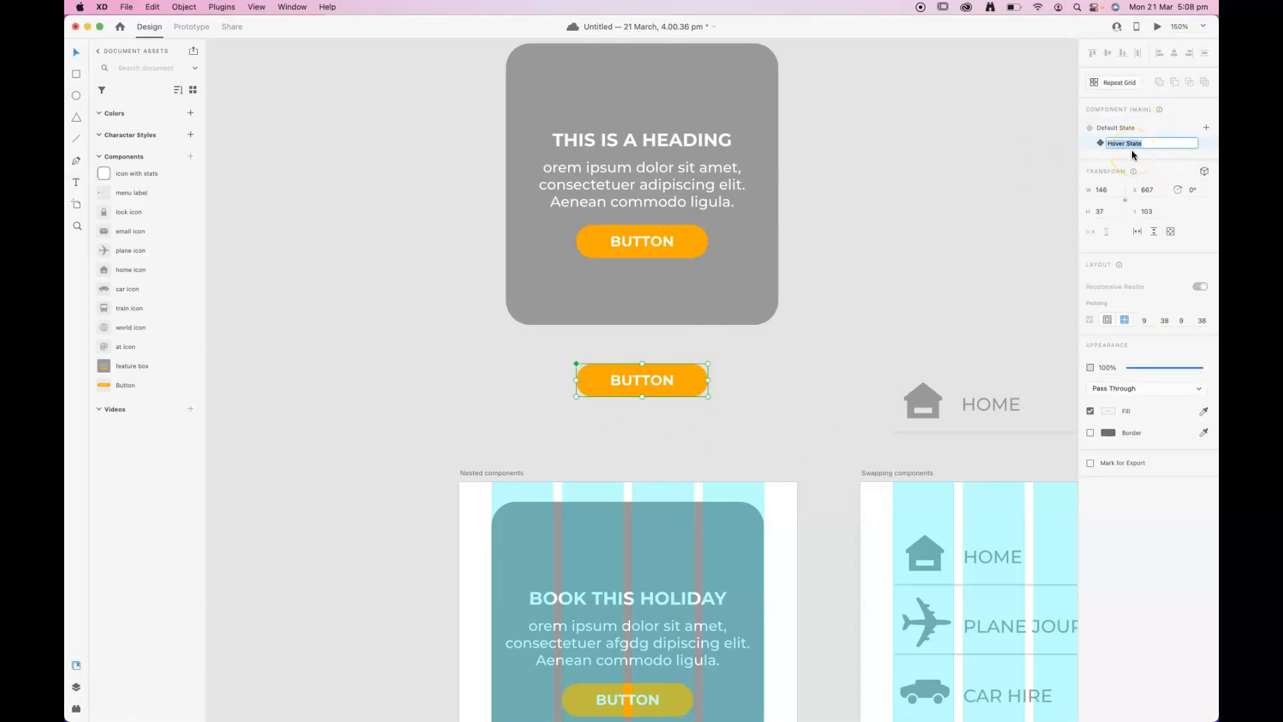
left_click(814, 347)
In the main button's Hover State, set the background shape's fill to dark grey #5D5D5D.
left_click(693, 381)
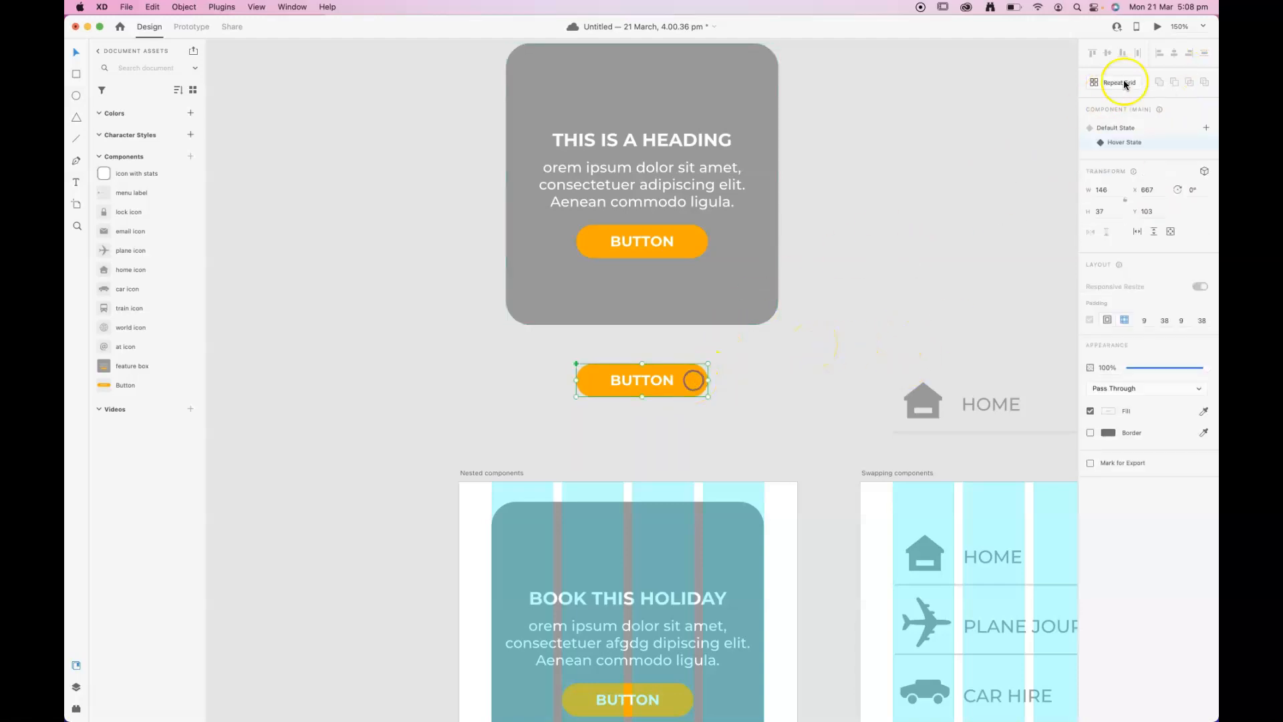
left_click(1129, 146)
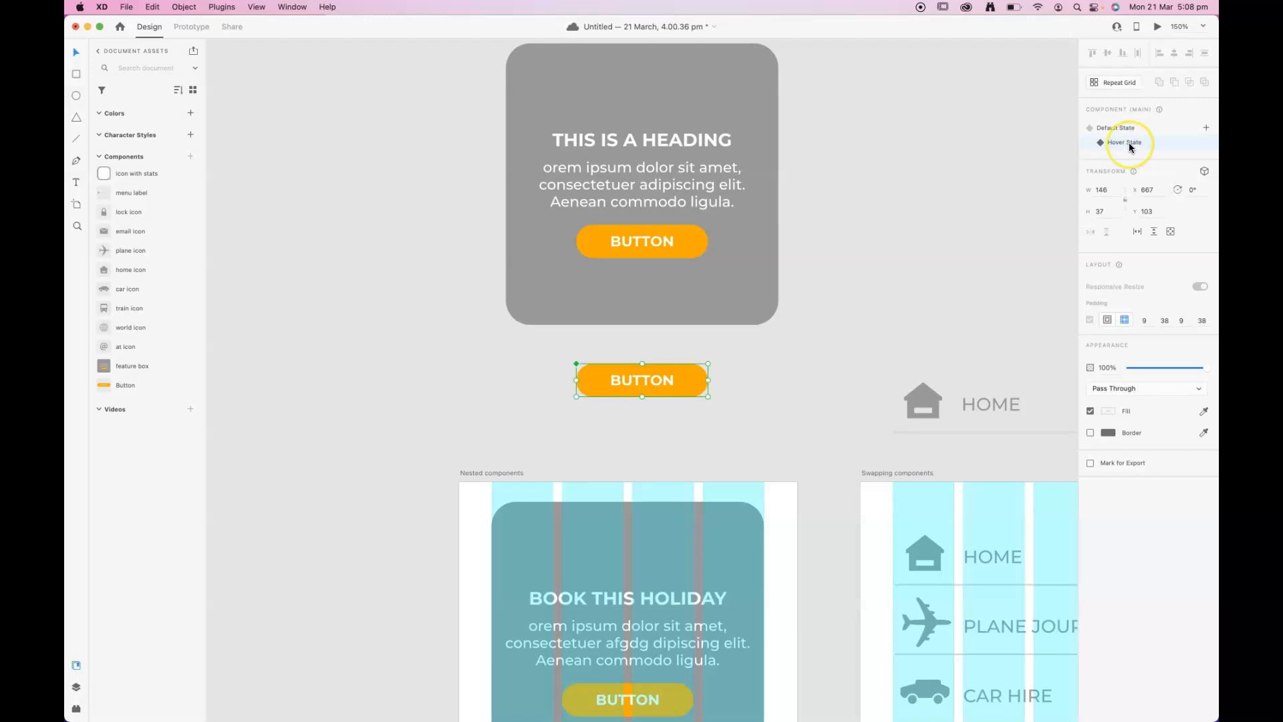
left_click(469, 413)
double_click(699, 381)
left_click(691, 375)
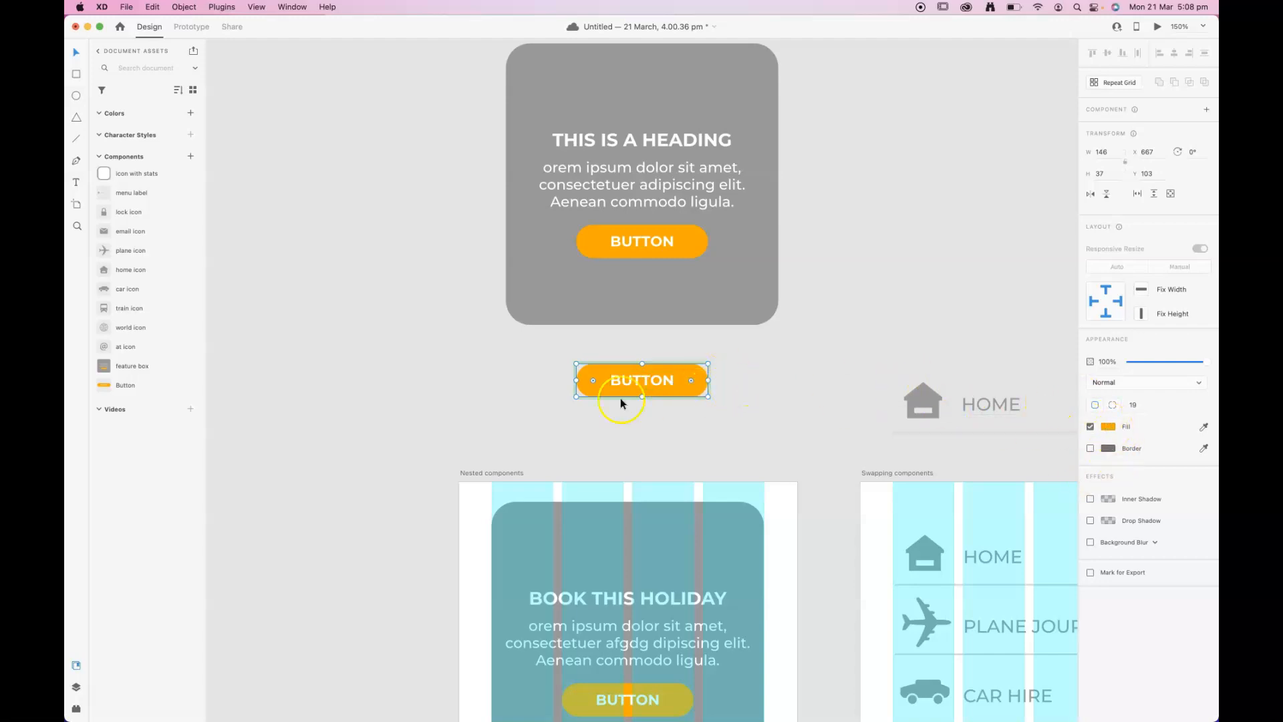
left_click(1108, 427)
mouse_move(1029, 424)
left_mouse_down()
mouse_move(943, 444)
mouse_move(936, 429)
left_mouse_up()
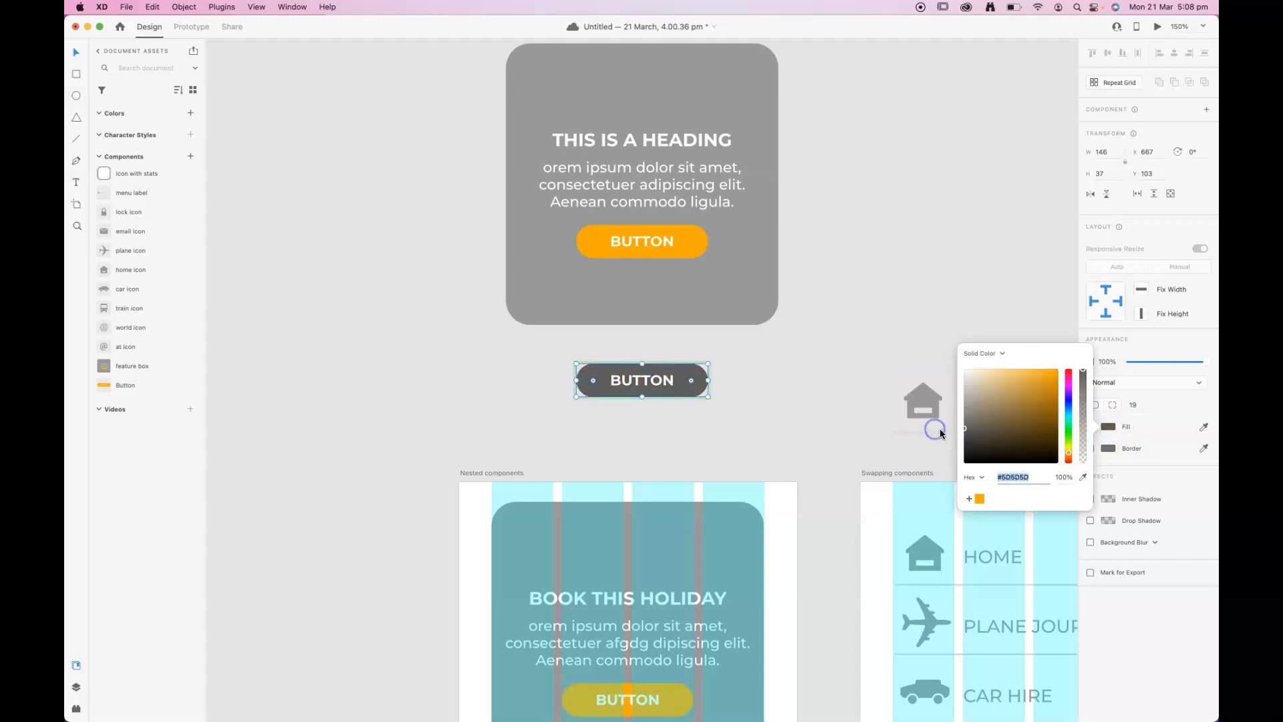
left_click(840, 324)
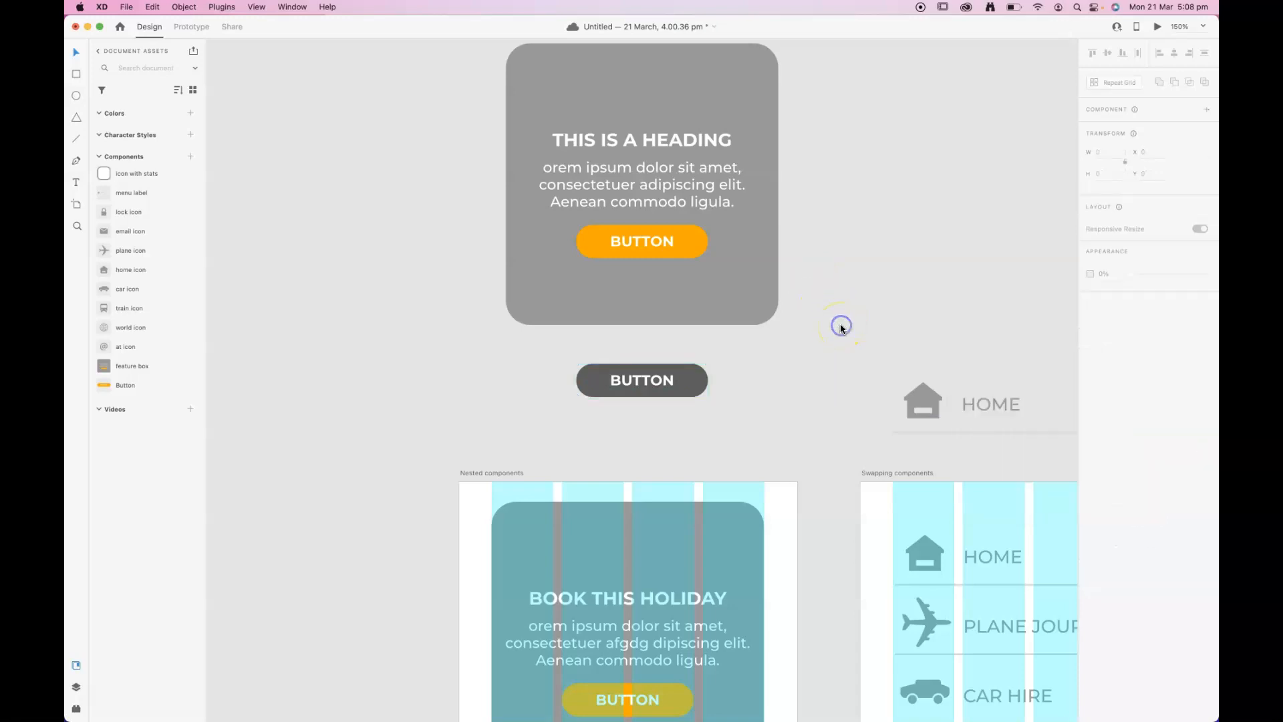
Compare the main button's Default State and Hover State, ending on the Default State.
left_click(688, 386)
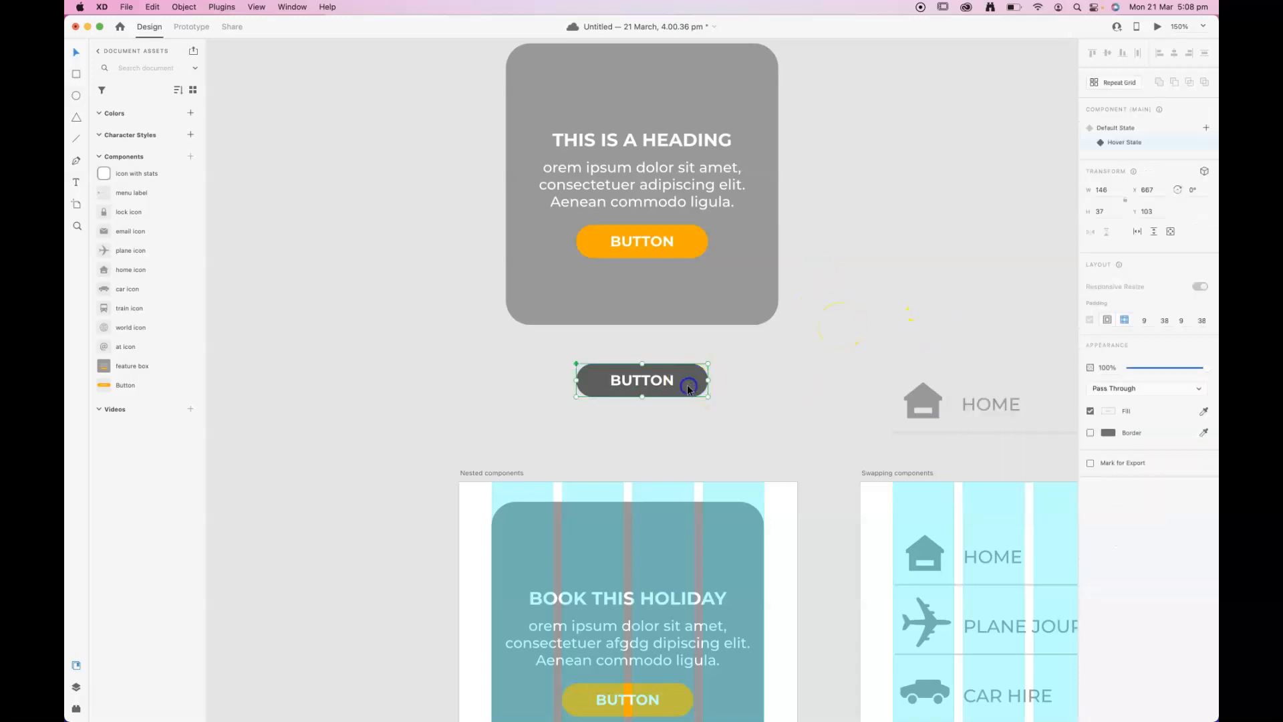
left_click(1120, 128)
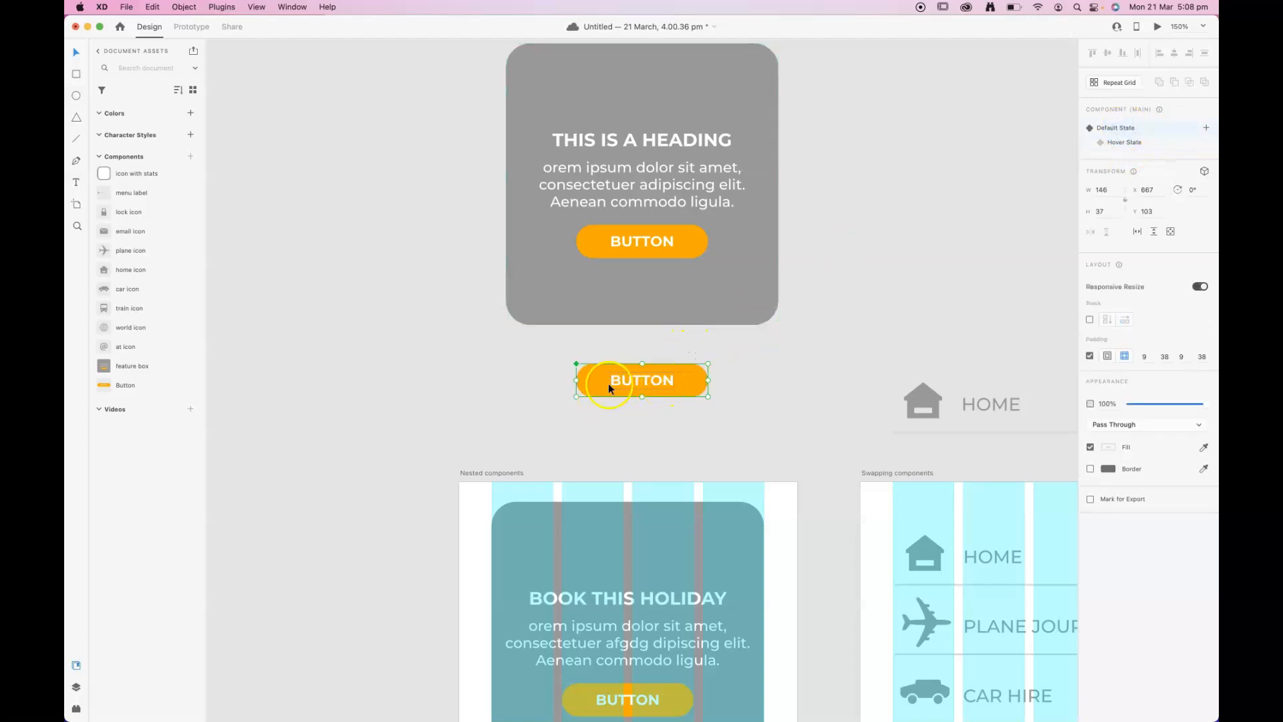
left_click(1125, 142)
left_click(1121, 127)
On the second artboard, place two evenly spaced copies of the button below the first, the lowest at X 114, Y 180.
left_click_drag(876, 284, 214, 244)
left_click_drag(881, 403, 399, 189)
left_click_drag(657, 231, 772, 209)
left_click(625, 280)
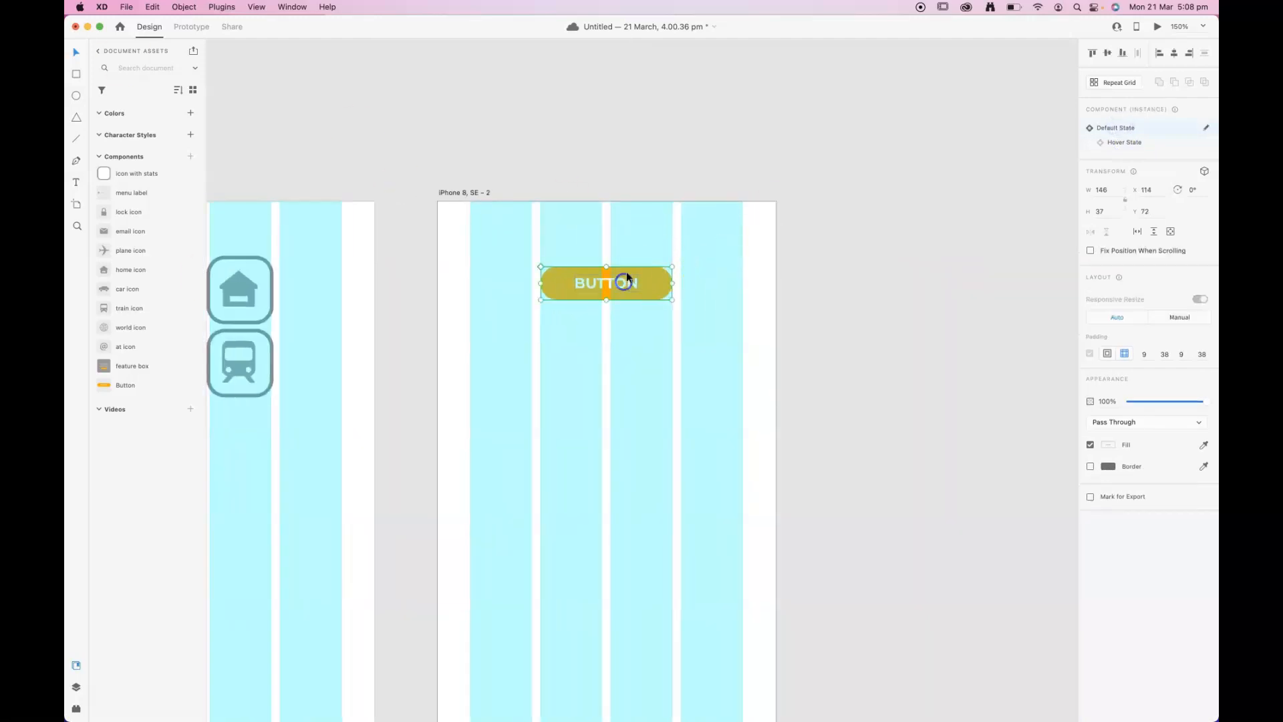
left_click_drag(615, 283, 613, 379)
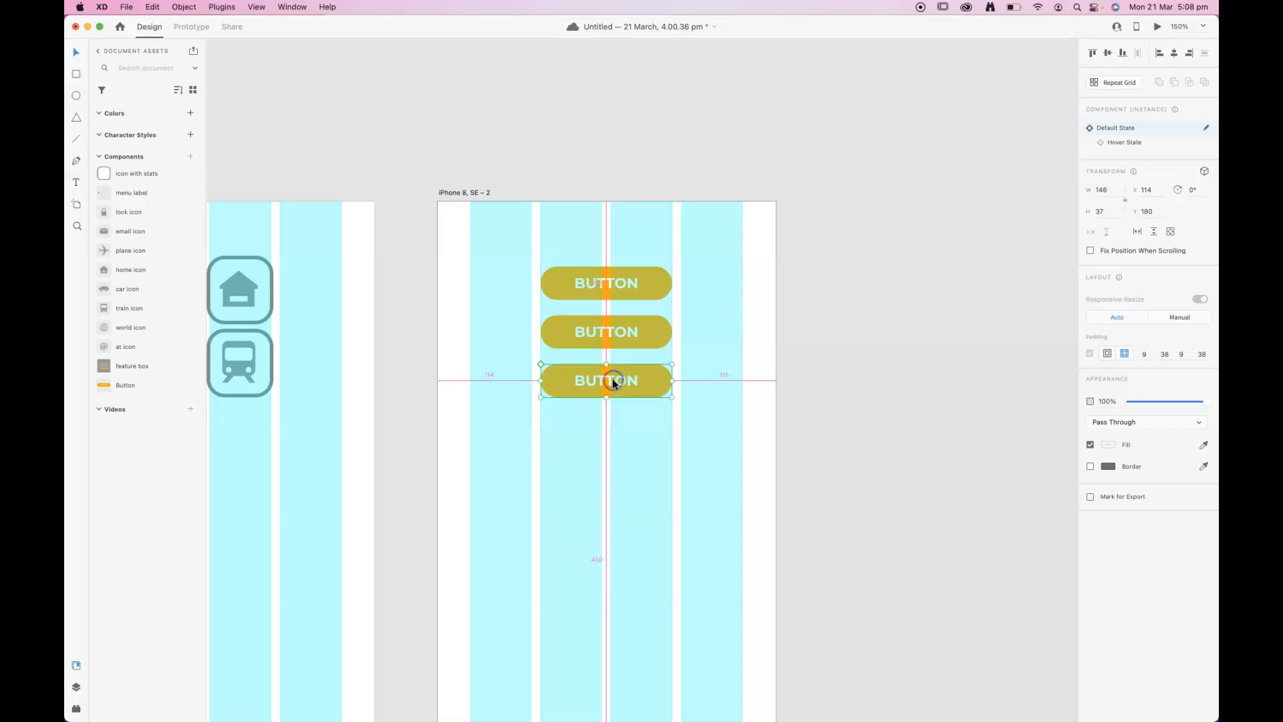
Preview the second artboard, test the hover effect on the three buttons and close the preview.
left_click(715, 347)
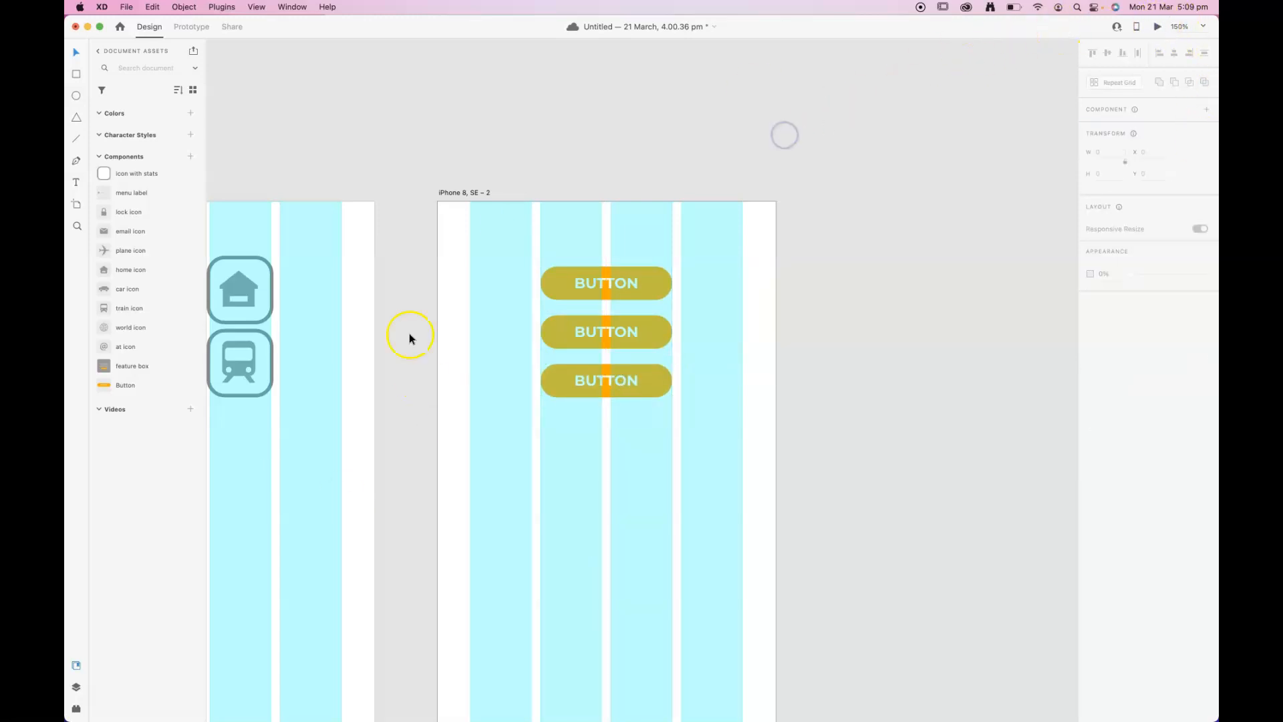
left_click(458, 192)
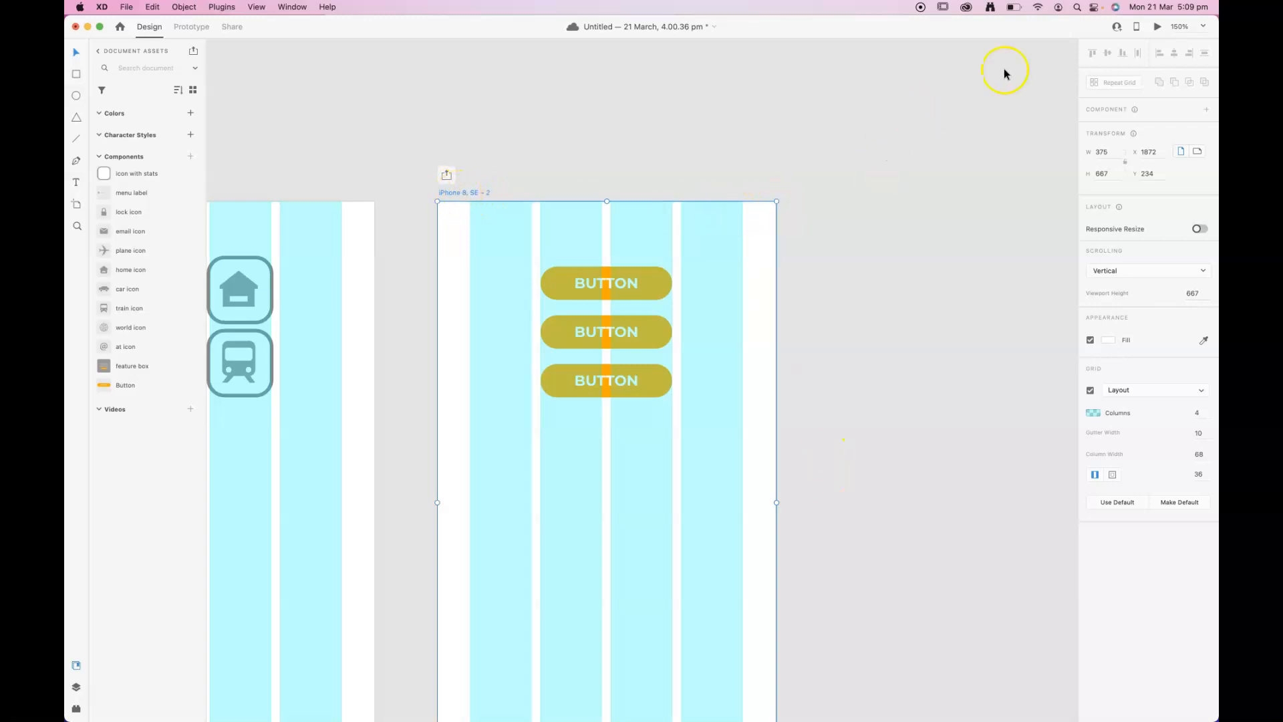
left_click(1157, 27)
left_click(929, 162)
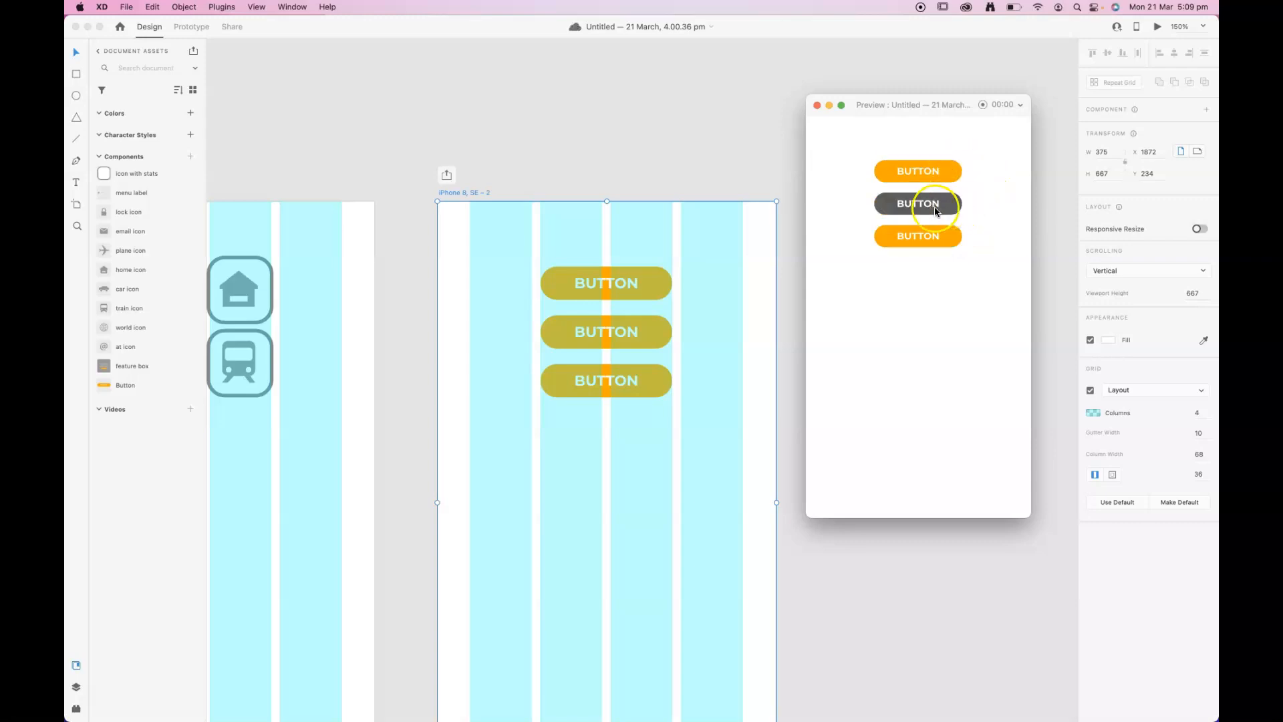
left_click(815, 104)
left_click(828, 135)
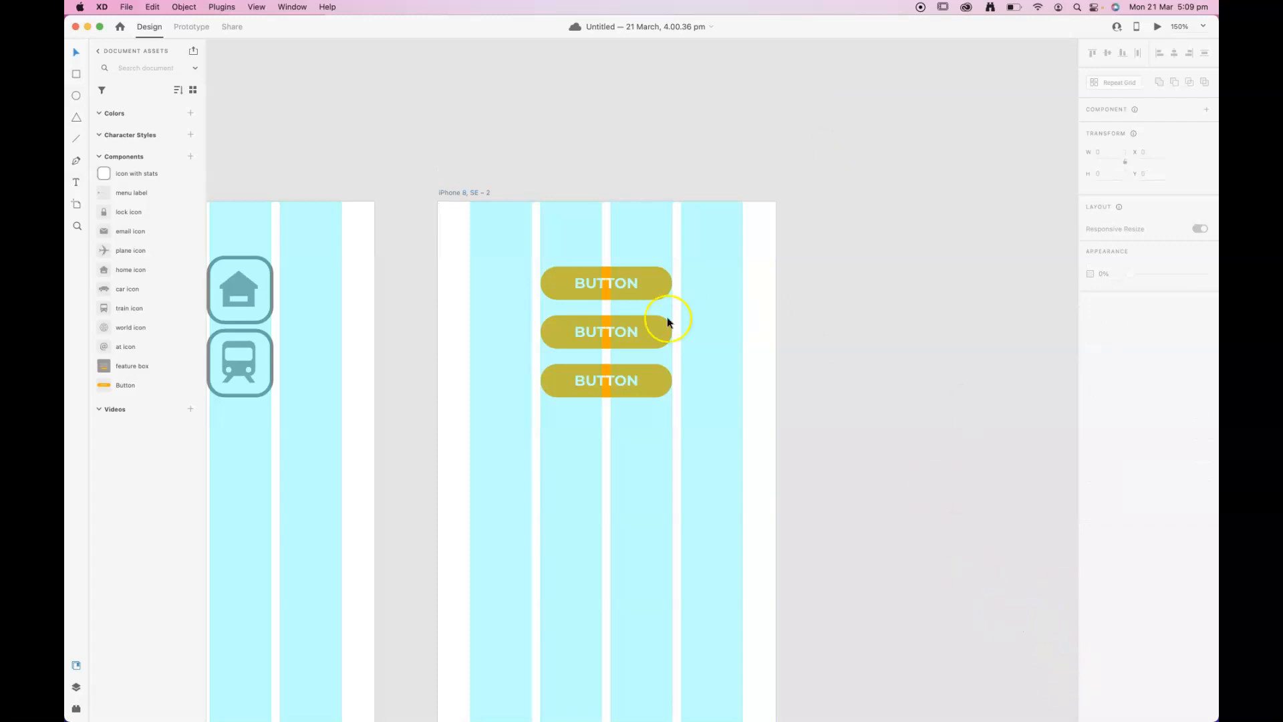
Draw a circle of about 40 by 40 below the buttons, without a border and filled with orange #FFA700.
left_click_drag(655, 488, 615, 349)
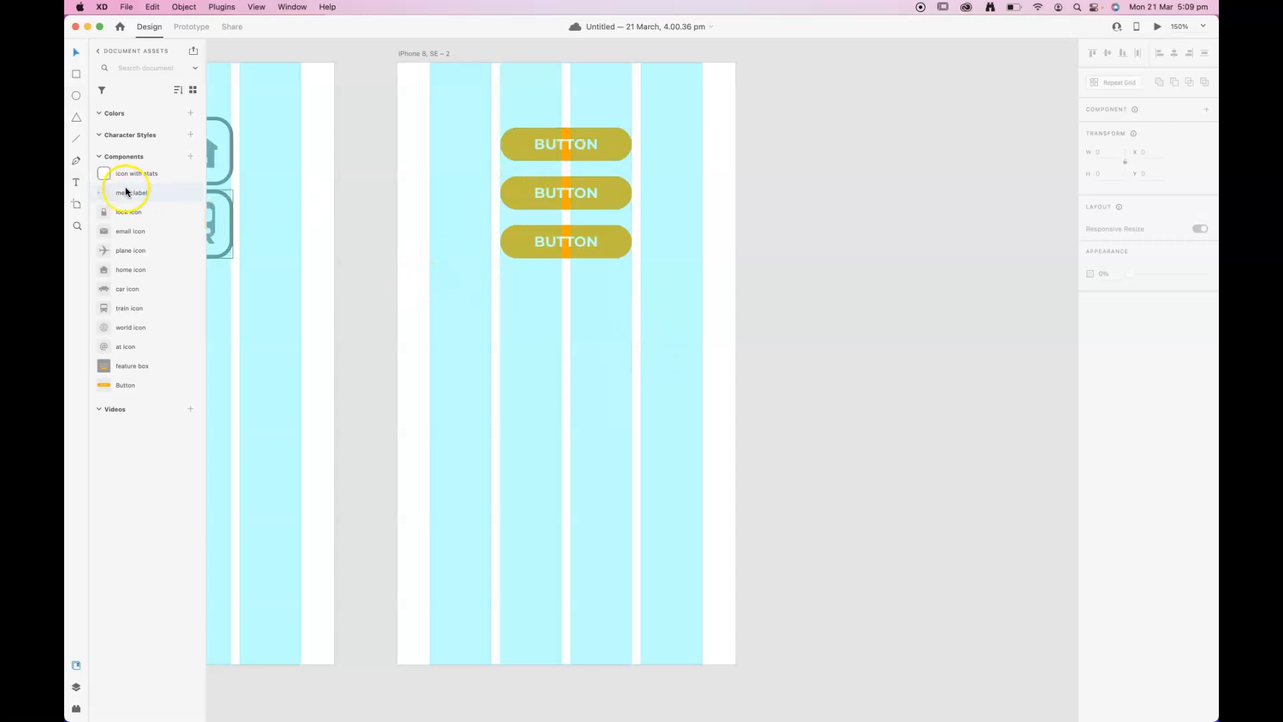
left_click(77, 96)
left_click_drag(532, 319, 547, 335)
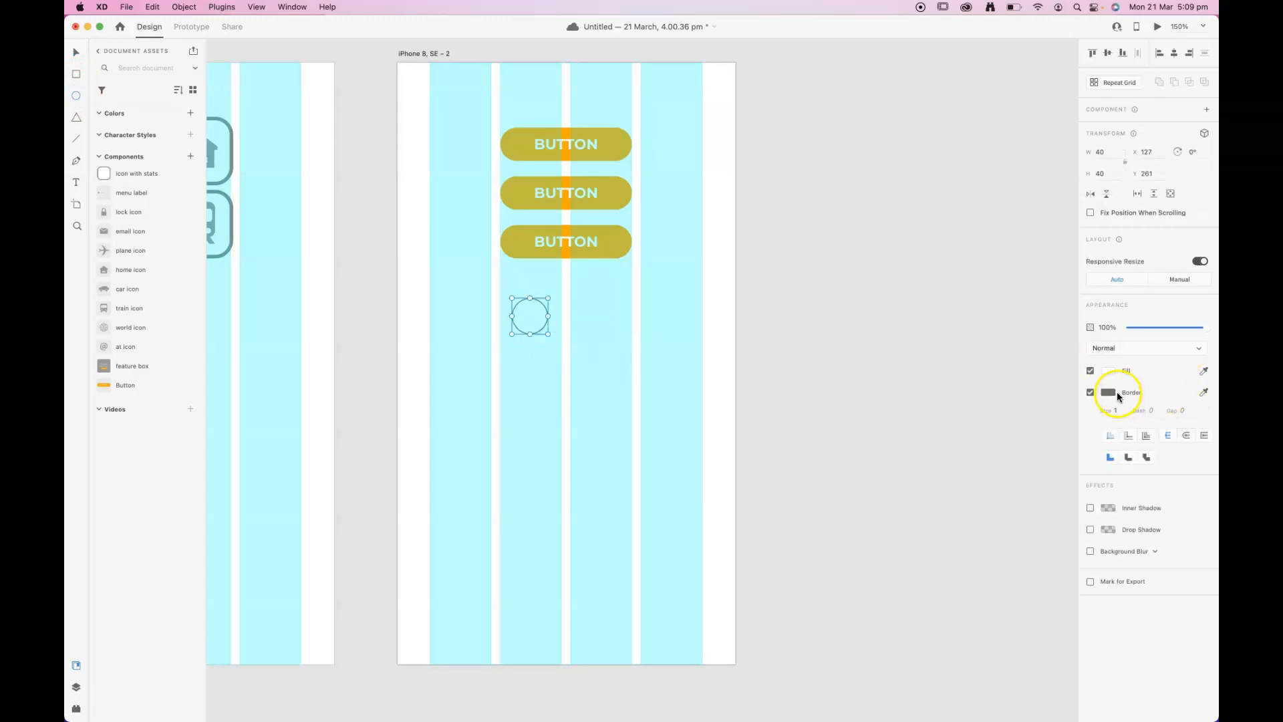
left_click(1090, 392)
left_click(1109, 370)
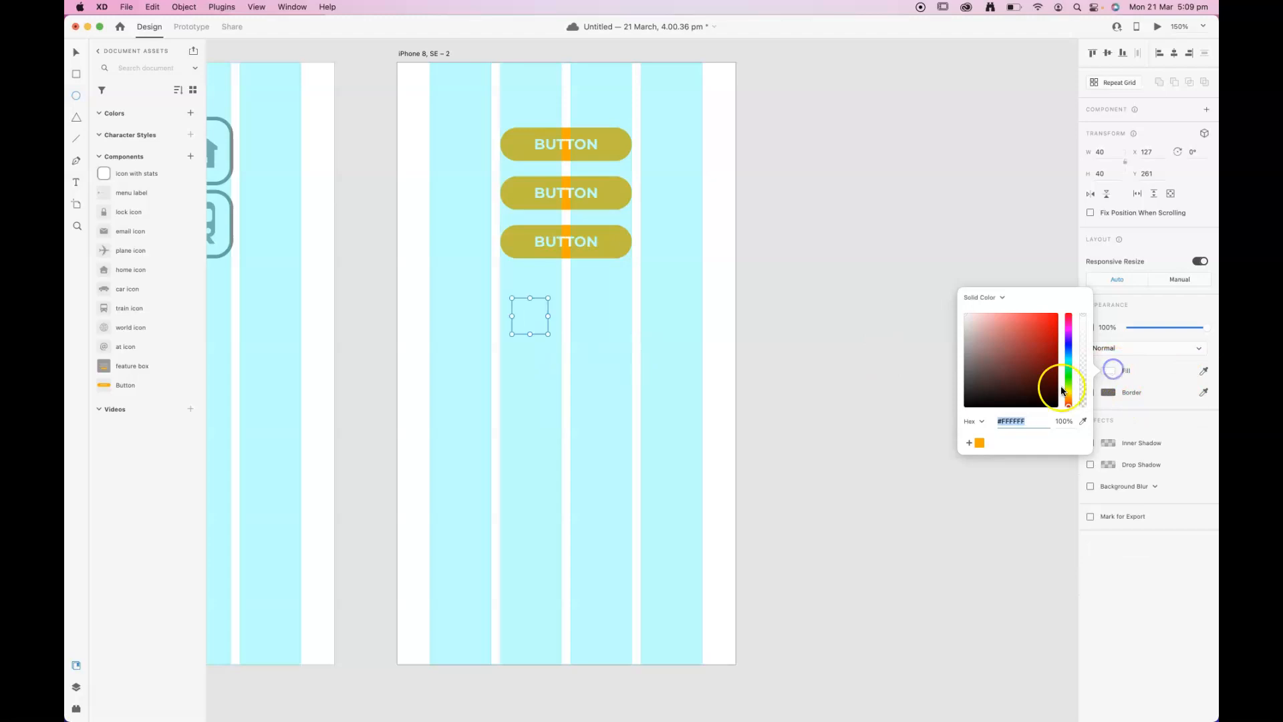
left_click(985, 441)
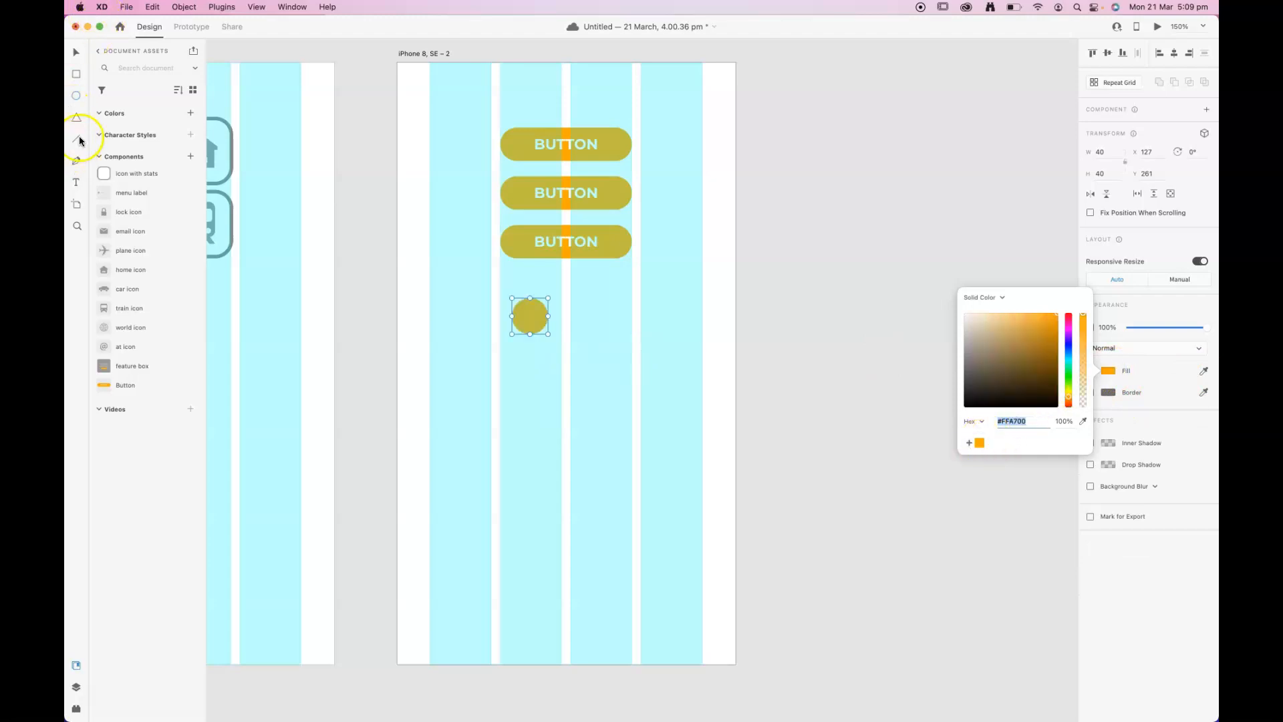
key("Escape")
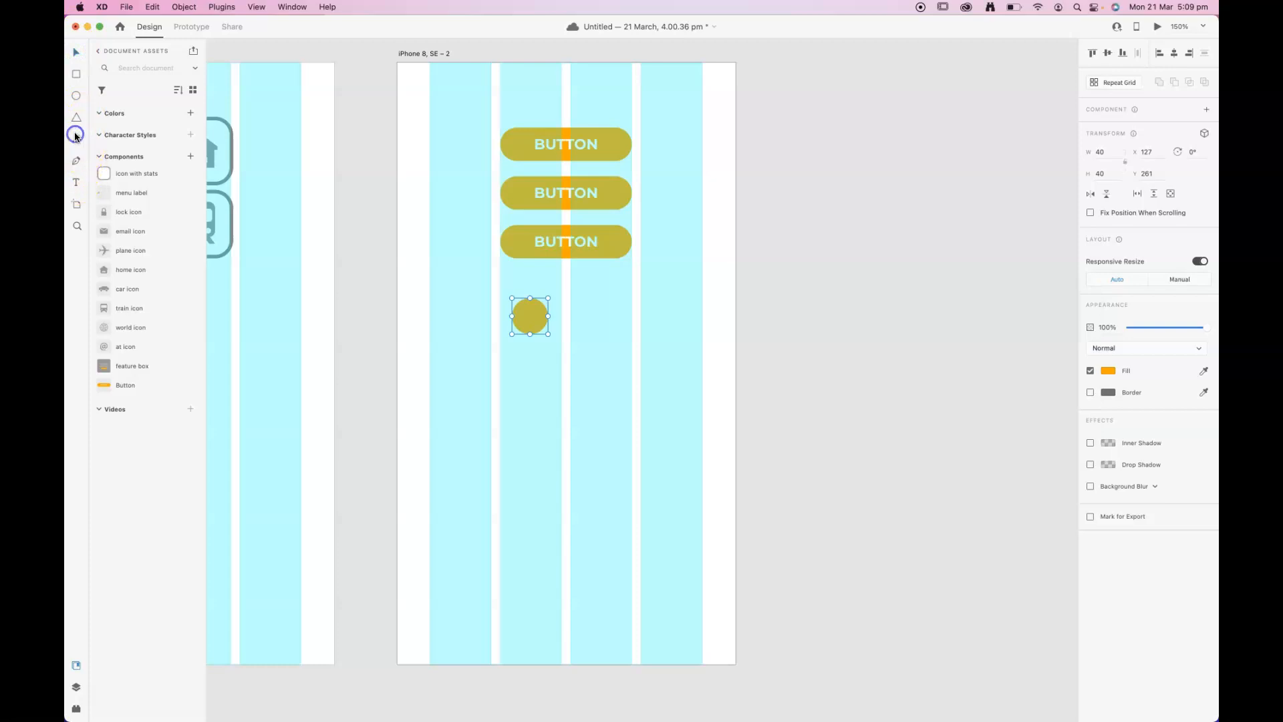
Draw a diagonal line of about 24 by 24 below the circle and set its border size to 4.
left_click(77, 137)
left_click_drag(518, 355, 541, 377)
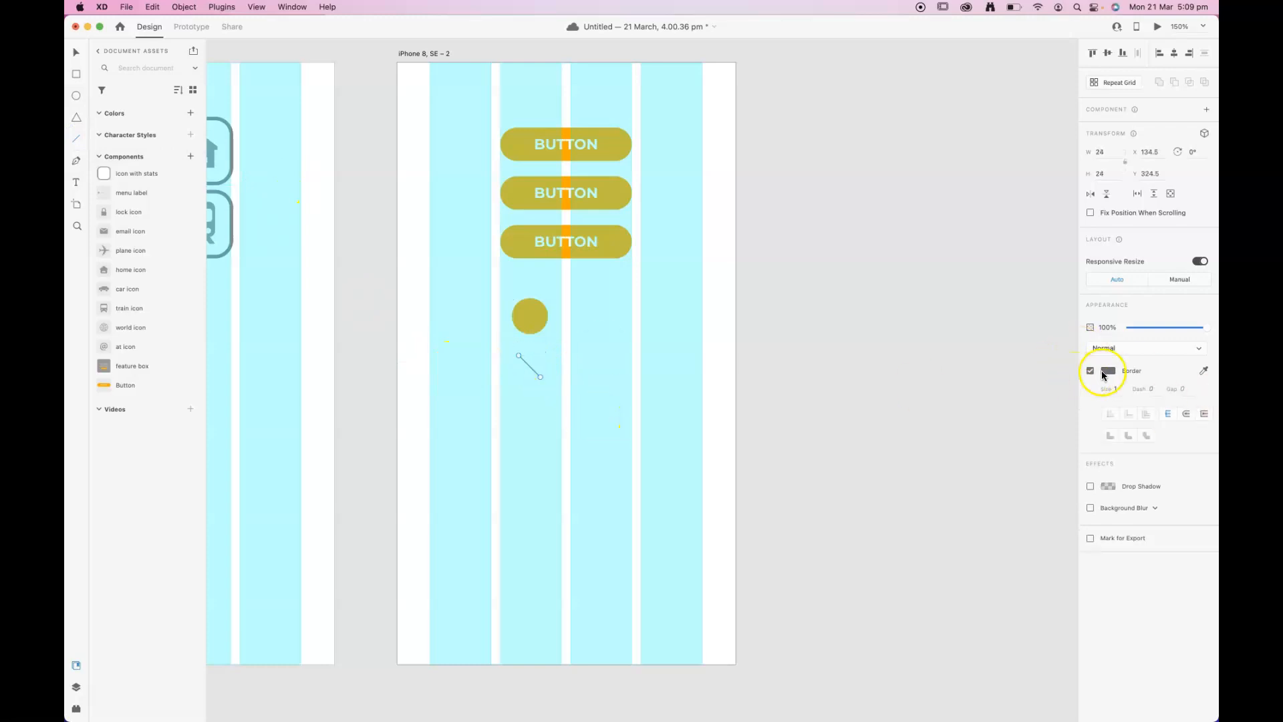
left_click(1120, 388)
type("2")
left_click(76, 52)
left_click_drag(531, 367, 567, 364)
key("super+z")
left_click(86, 691)
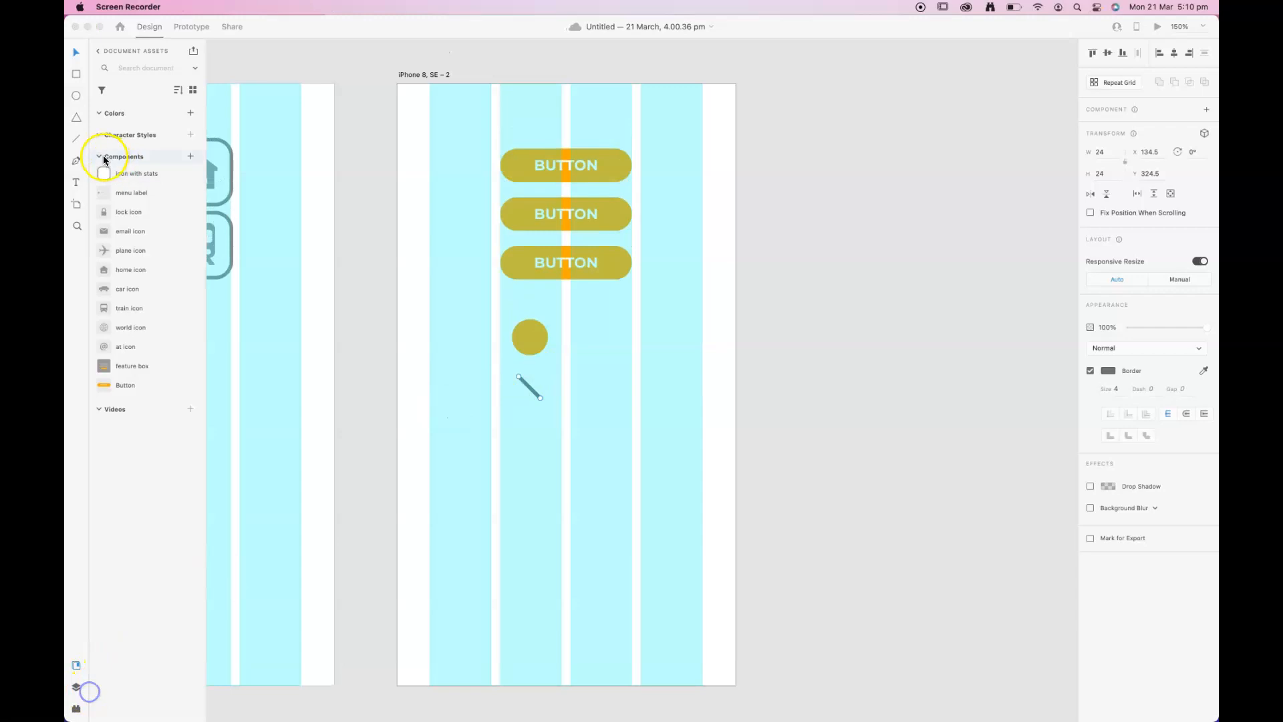
Draw a second diagonal line of about 24 by 24 across the first and set the border size to 5.
left_click(76, 137)
left_click_drag(543, 376, 518, 395)
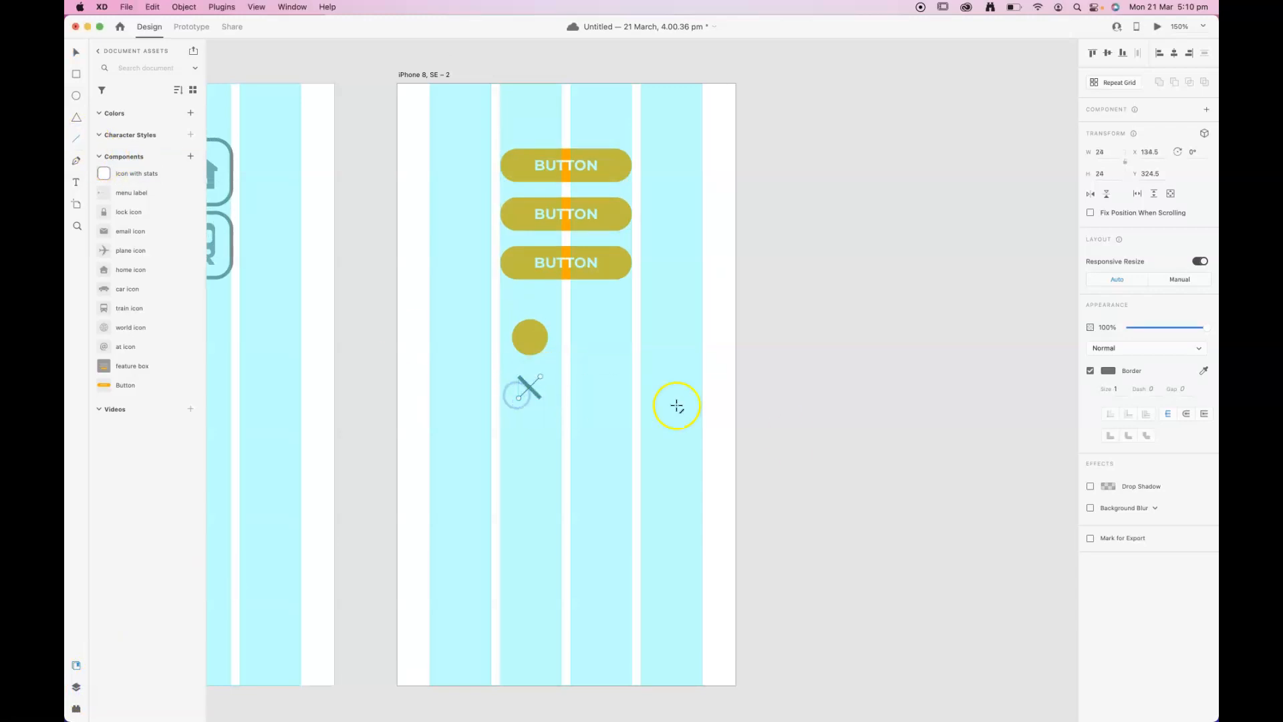
key("v")
left_click_drag(558, 366, 506, 402)
left_click(1123, 389)
type("5")
key("Return")
left_click(1141, 372)
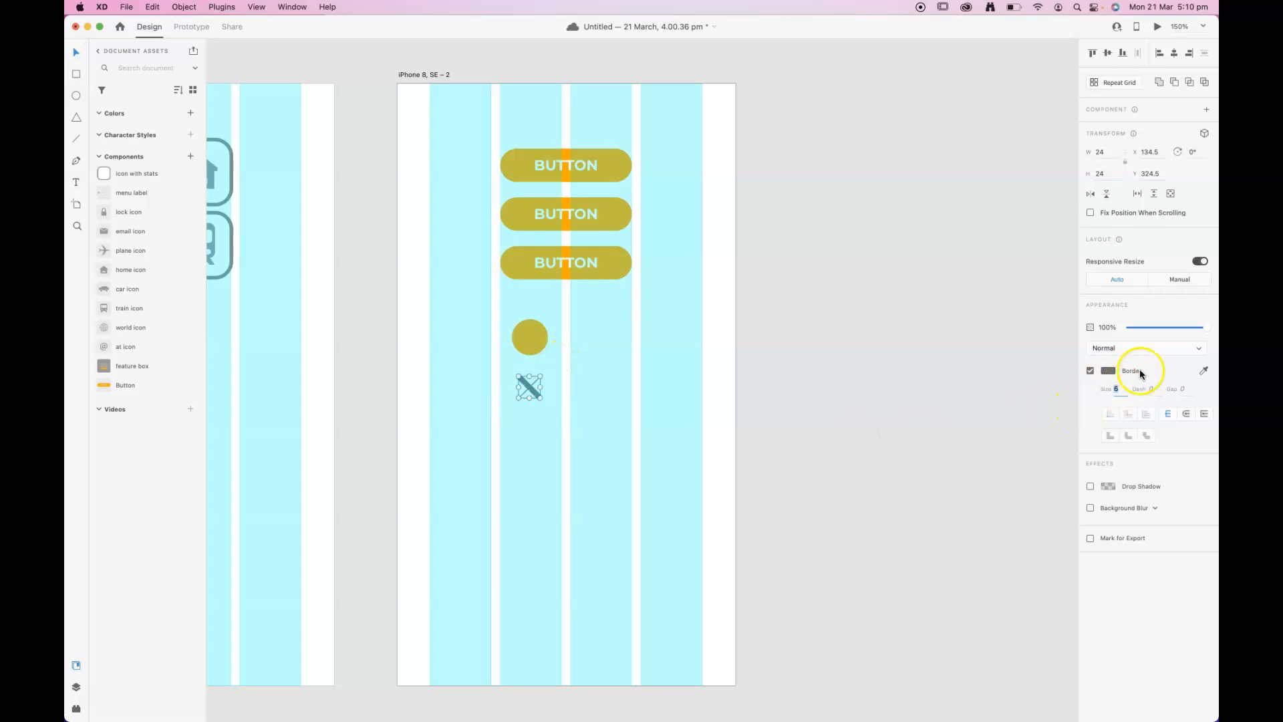
Set the second diagonal line's border size to 6.
left_click(1120, 388)
left_click(697, 419)
left_click(536, 377)
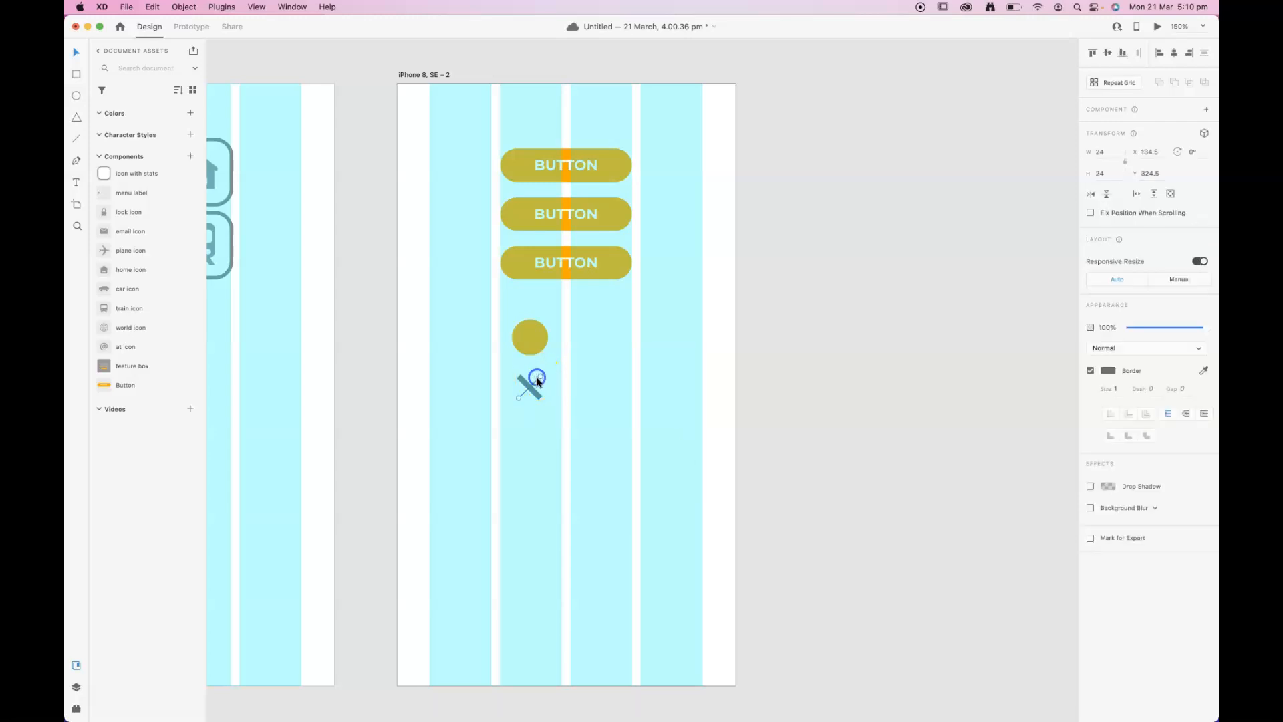
left_click(1121, 384)
type("6")
key("Return")
Set the border colour of both crossing lines to white and group them into one cross.
left_click_drag(573, 371, 503, 405)
left_click(1107, 371)
left_click_drag(1006, 371, 916, 267)
left_click(79, 51)
key("super+g")
Centre the white cross on the orange circle and delete anything left over below it.
left_click_drag(531, 387, 498, 373)
left_click(575, 341)
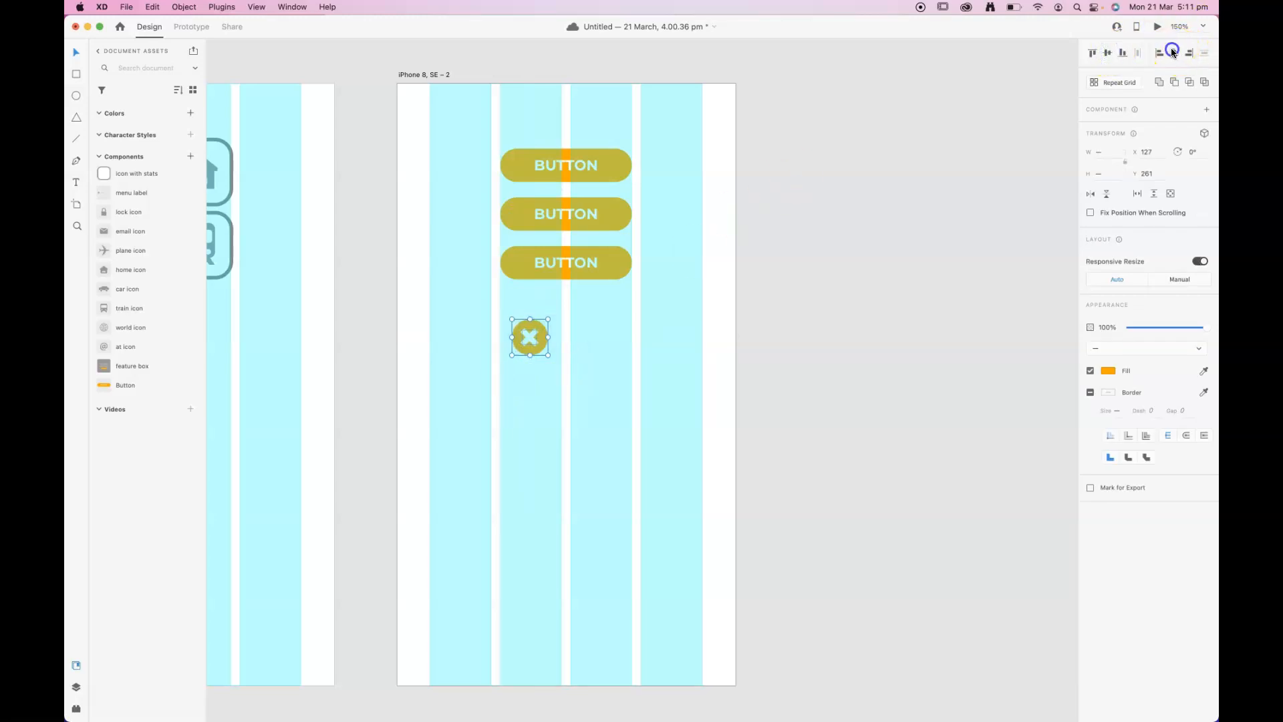
left_click(595, 327)
left_click_drag(583, 311, 476, 386)
left_click_drag(568, 379, 464, 405)
key("Delete")
Turn the circle and cross into a component and name it "close".
left_click_drag(564, 308, 481, 386)
left_click(191, 156)
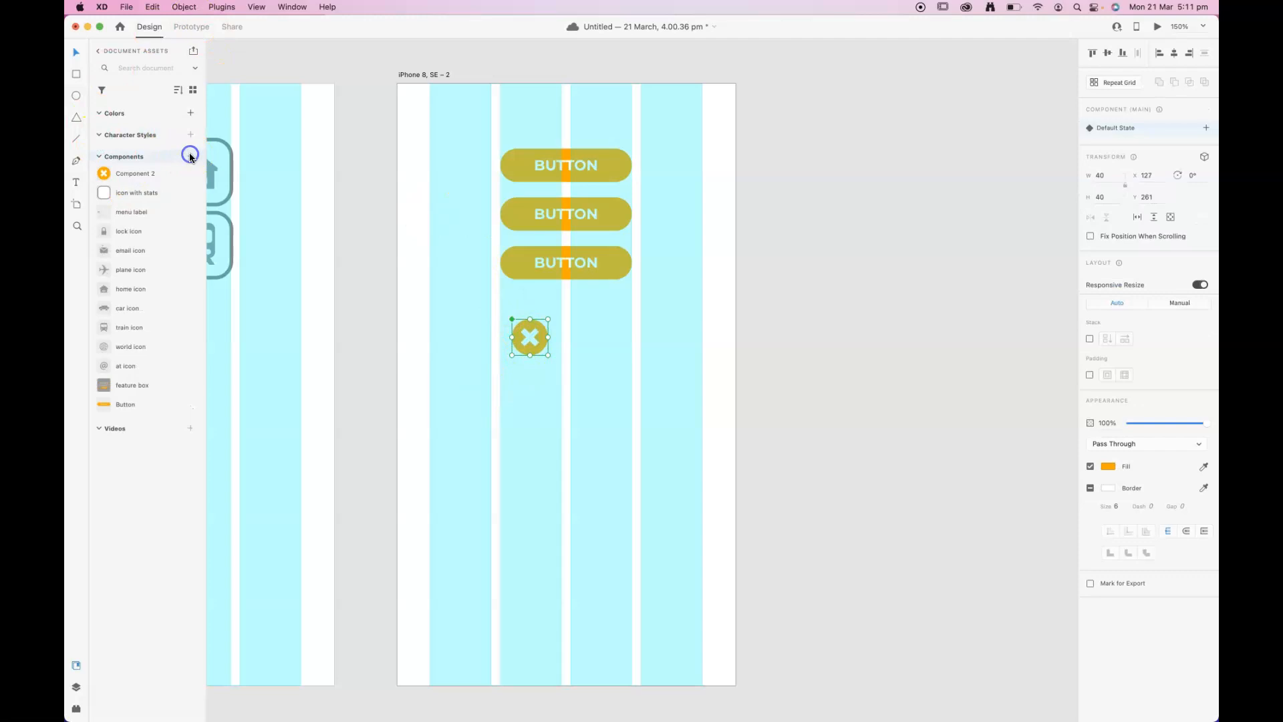
left_click(124, 178)
double_click(124, 178)
type("close")
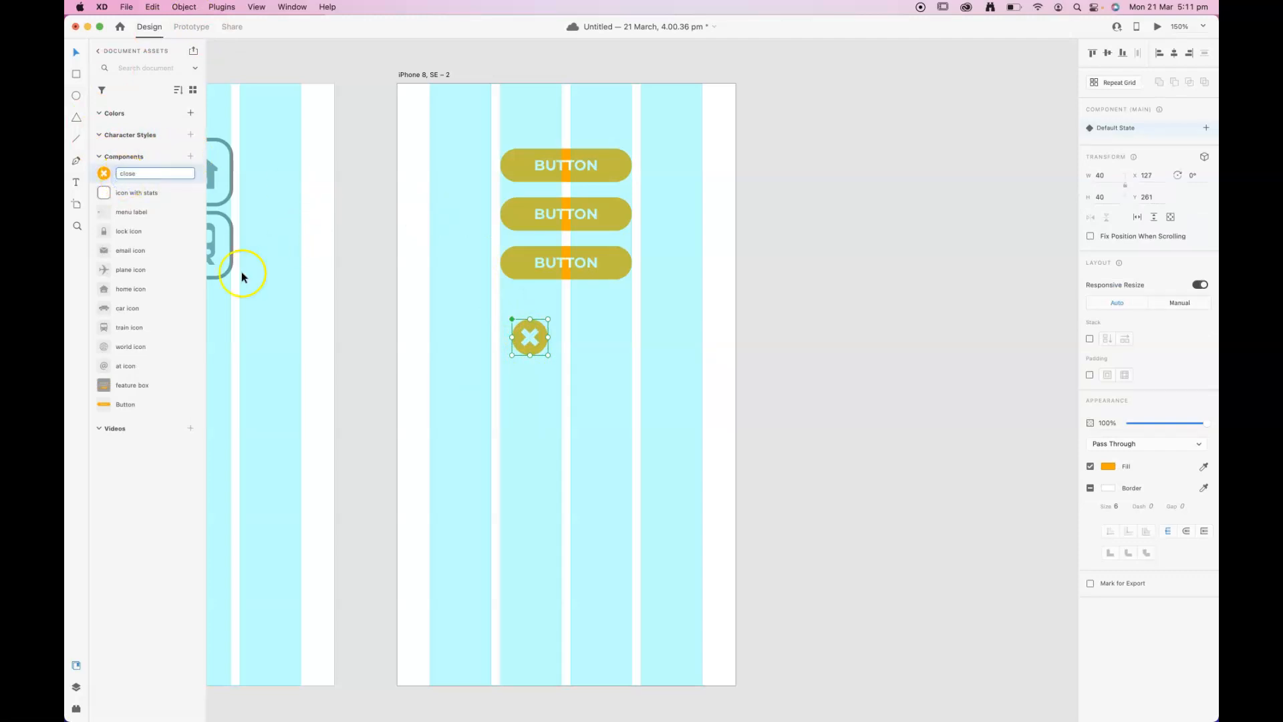
left_click(138, 459)
Add a Toggle State to the close component.
left_click(627, 358)
left_click(529, 333)
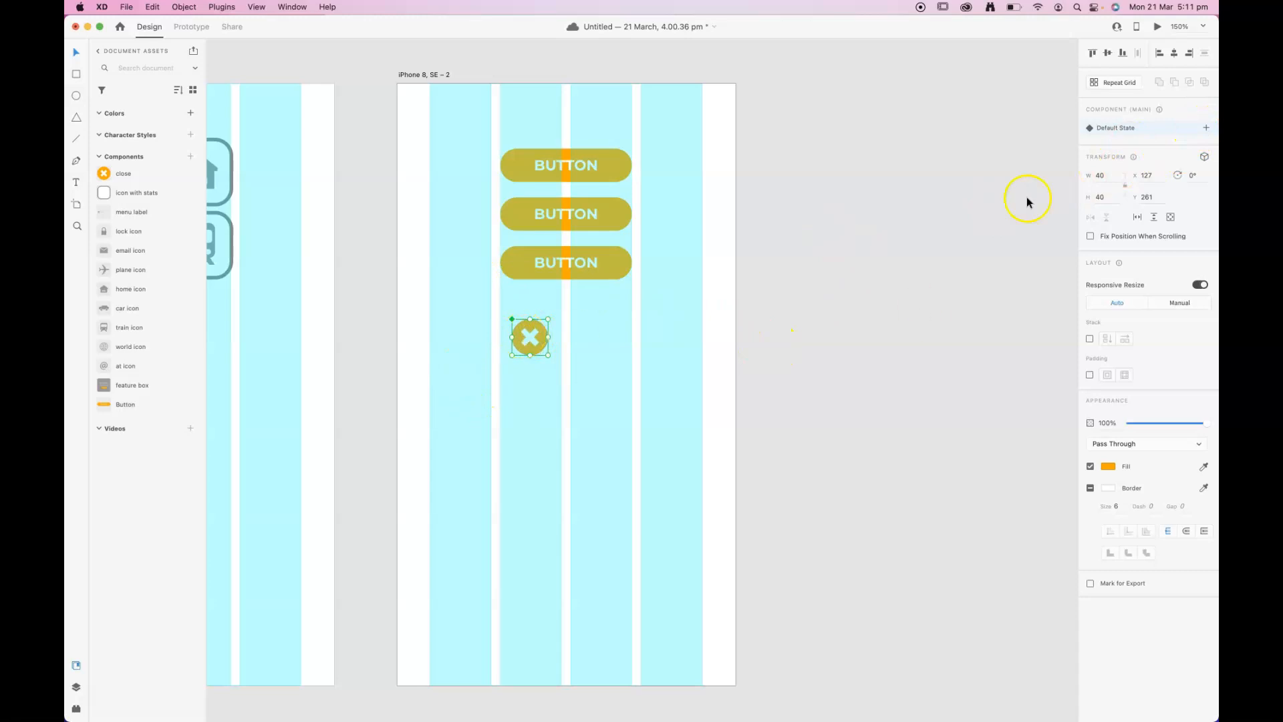
left_click(1206, 128)
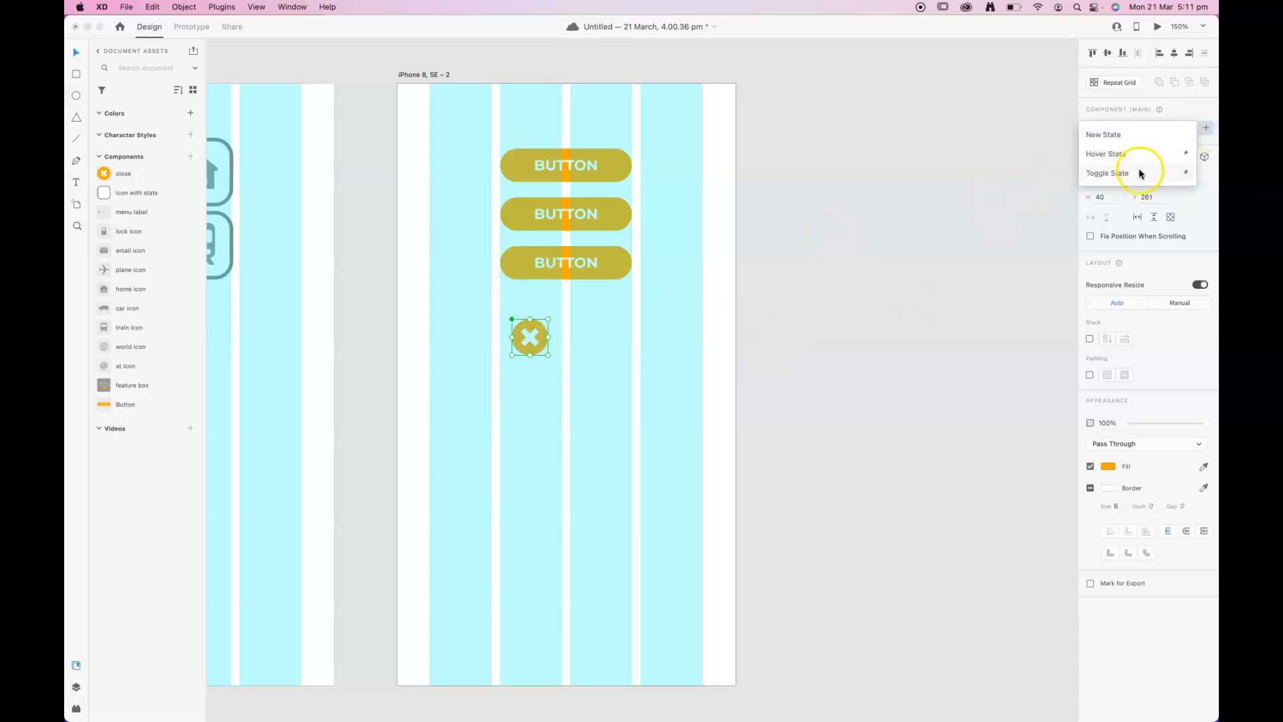
left_click(1140, 174)
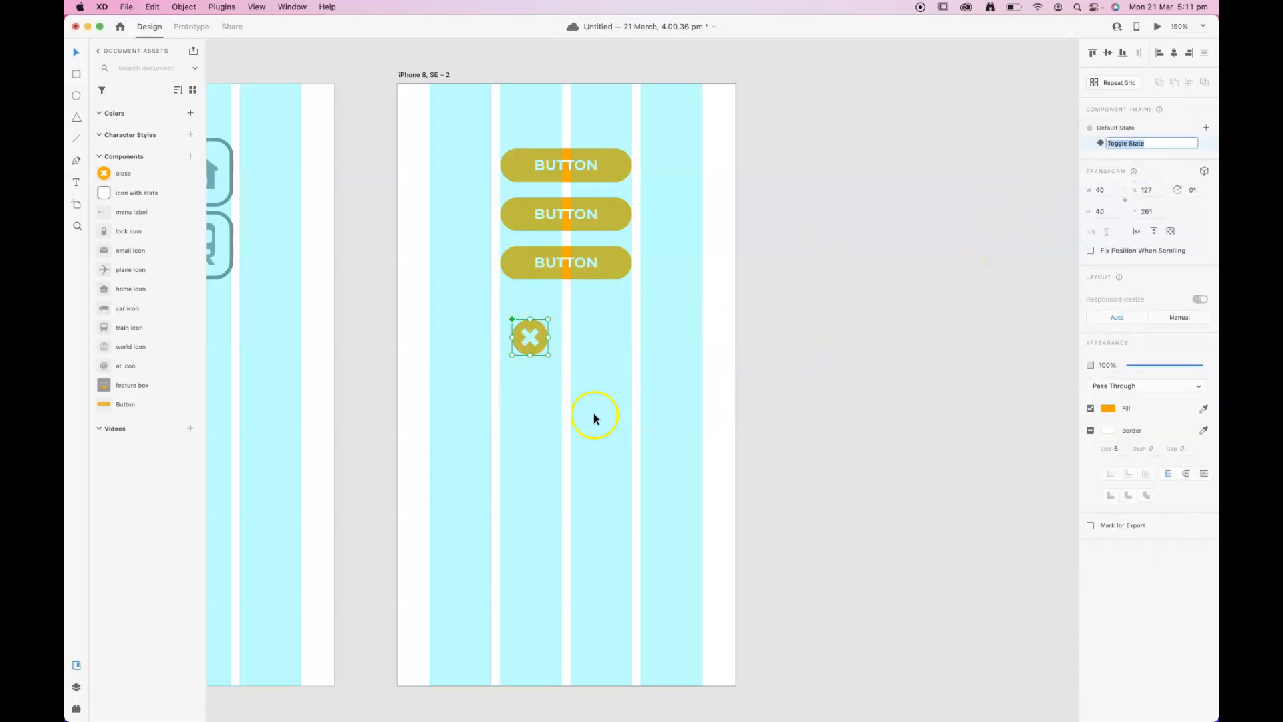
Set the fill of the circle to black (#000000) in the close component's Toggle State.
left_click(513, 418)
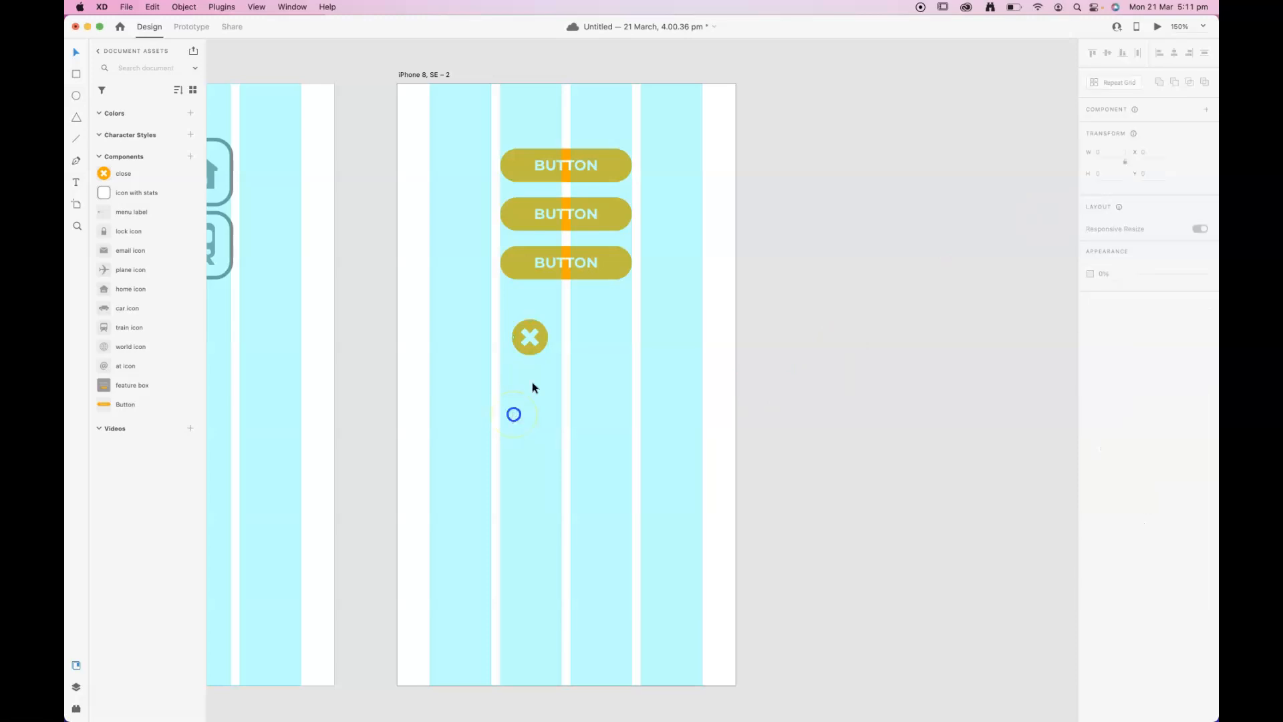
left_click(546, 337)
double_click(544, 343)
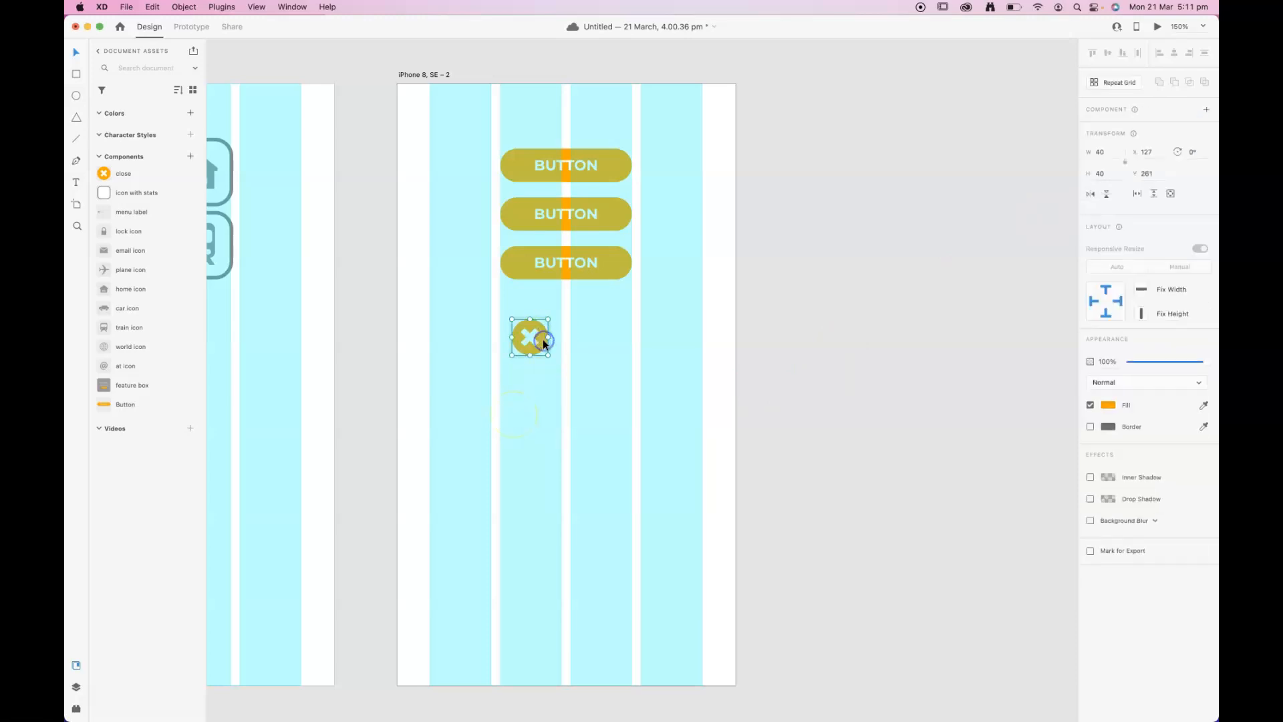
left_click(1109, 405)
left_click(1047, 426)
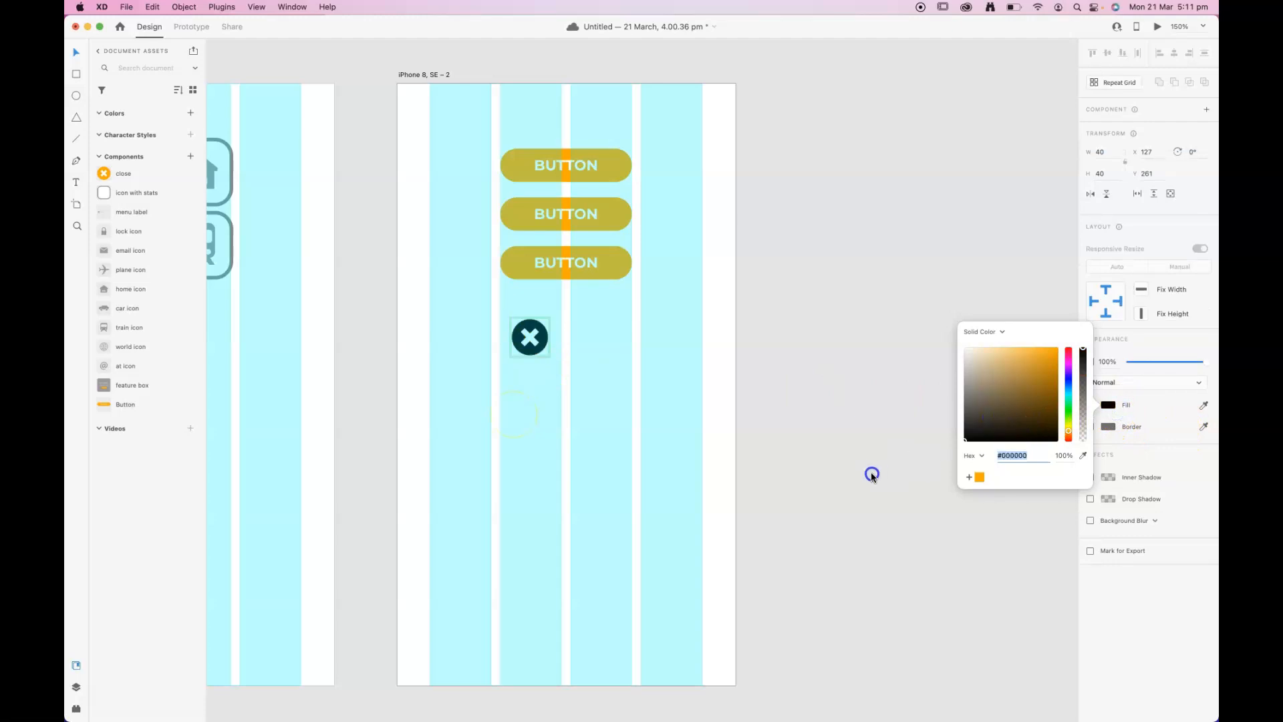
left_click(853, 421)
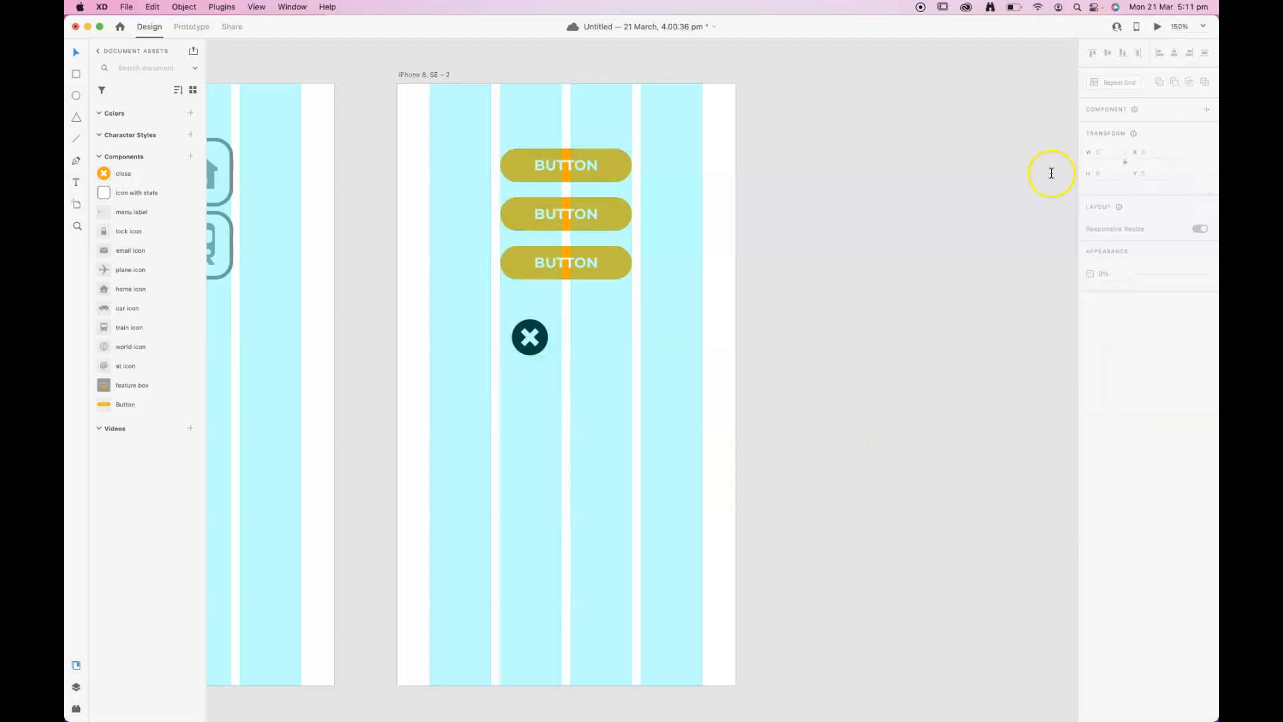
Switch the close component back to its Default State and deselect it.
left_click(527, 333)
left_click(1115, 127)
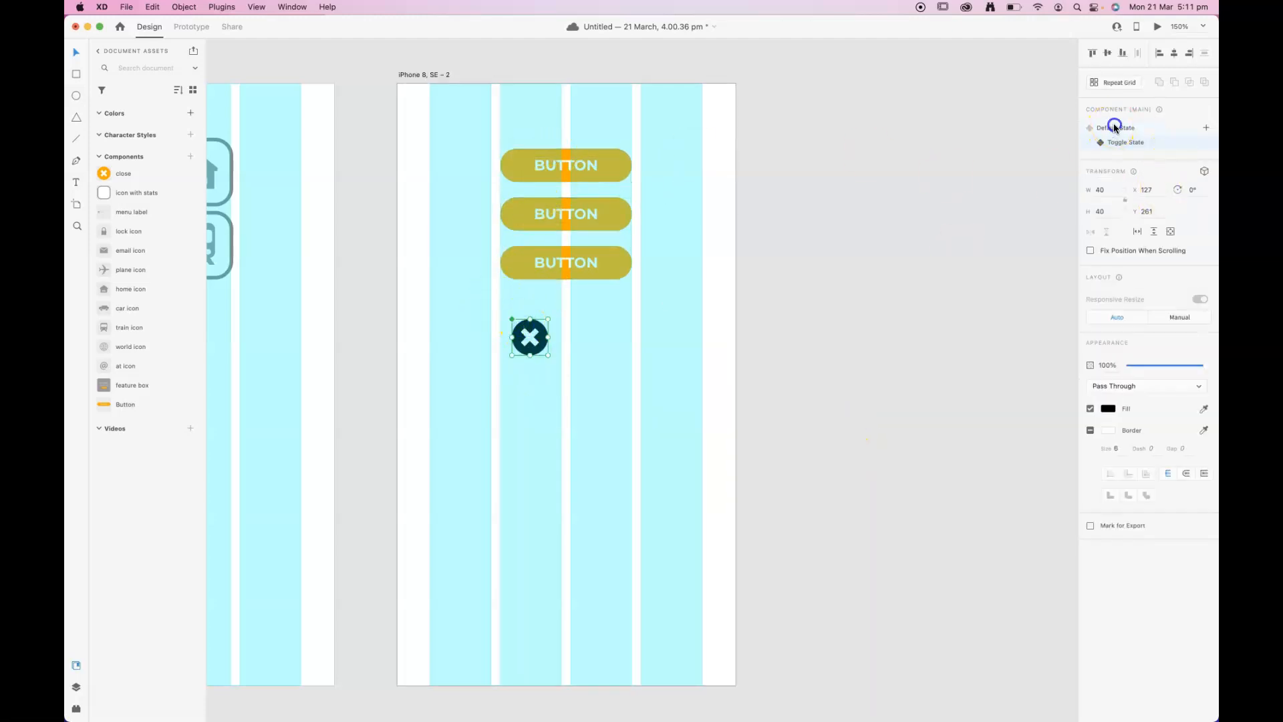
left_click(888, 241)
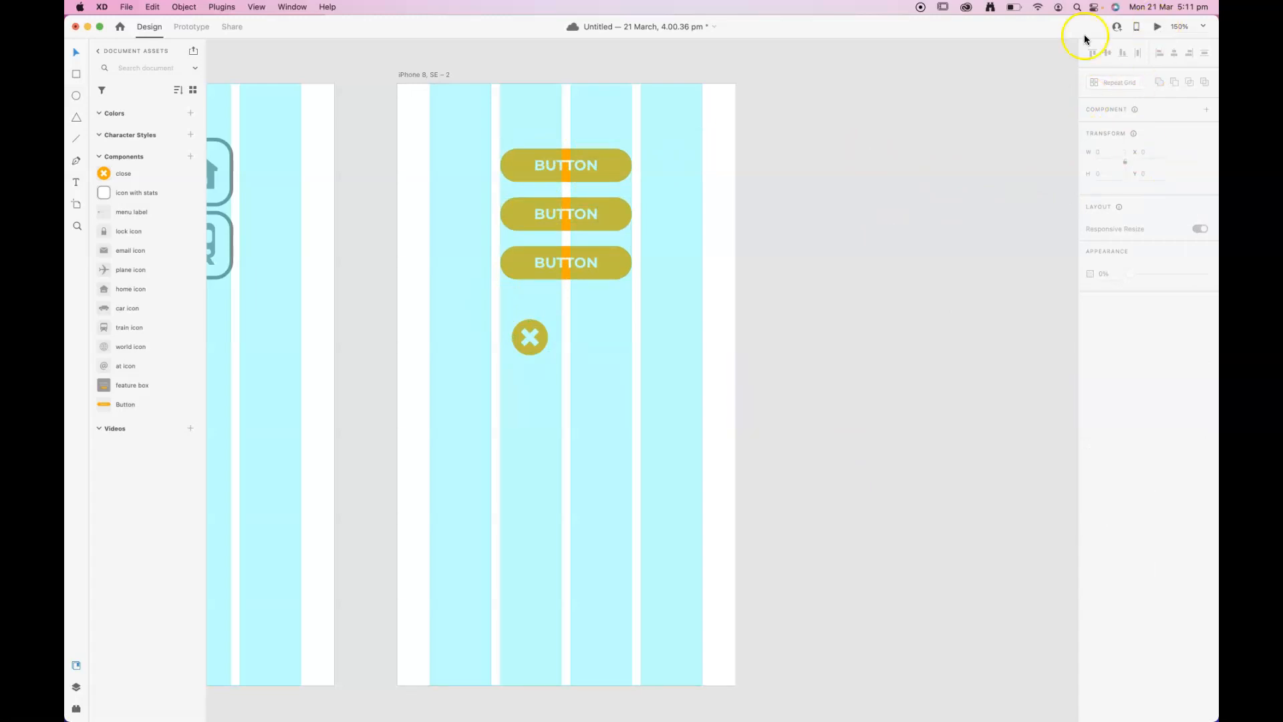
Rename the artboard holding the buttons and close icon to "Components states UI".
left_click(421, 75)
double_click(422, 75)
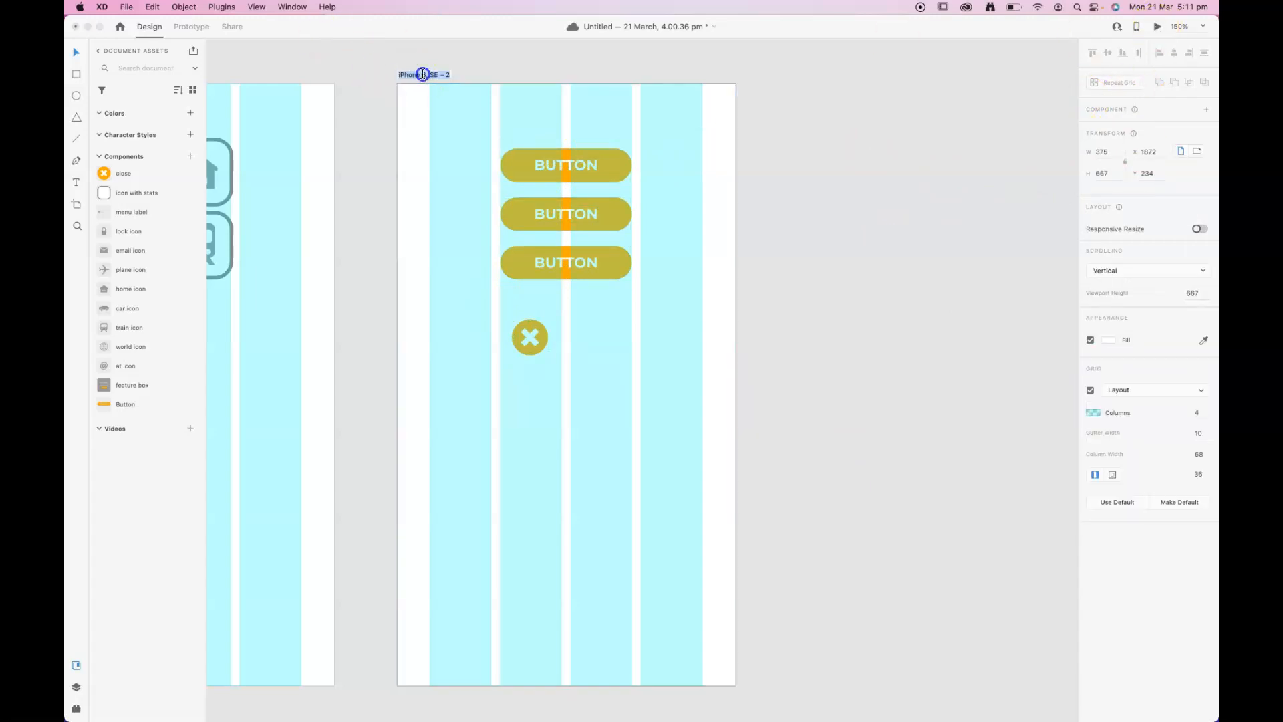
type("co")
type("ents states UI")
left_click(862, 111)
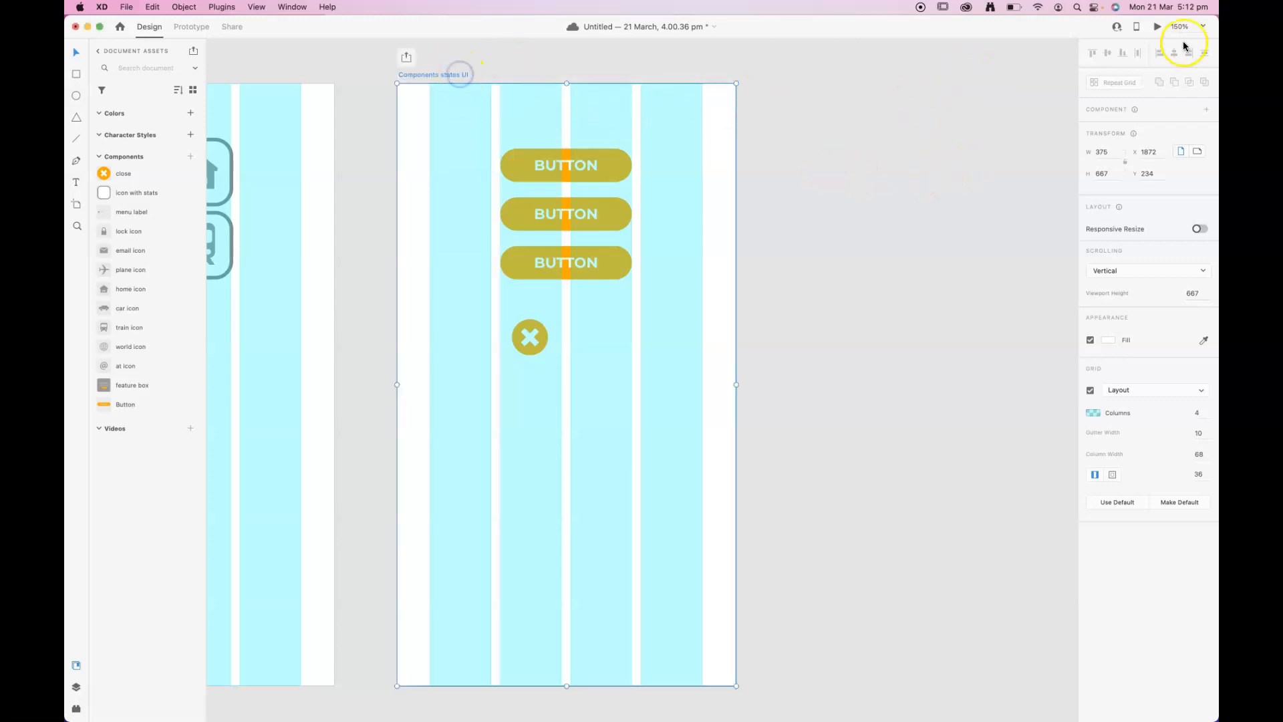
Preview the artboard, test the close icon's toggle state, and close the preview.
left_click(1157, 26)
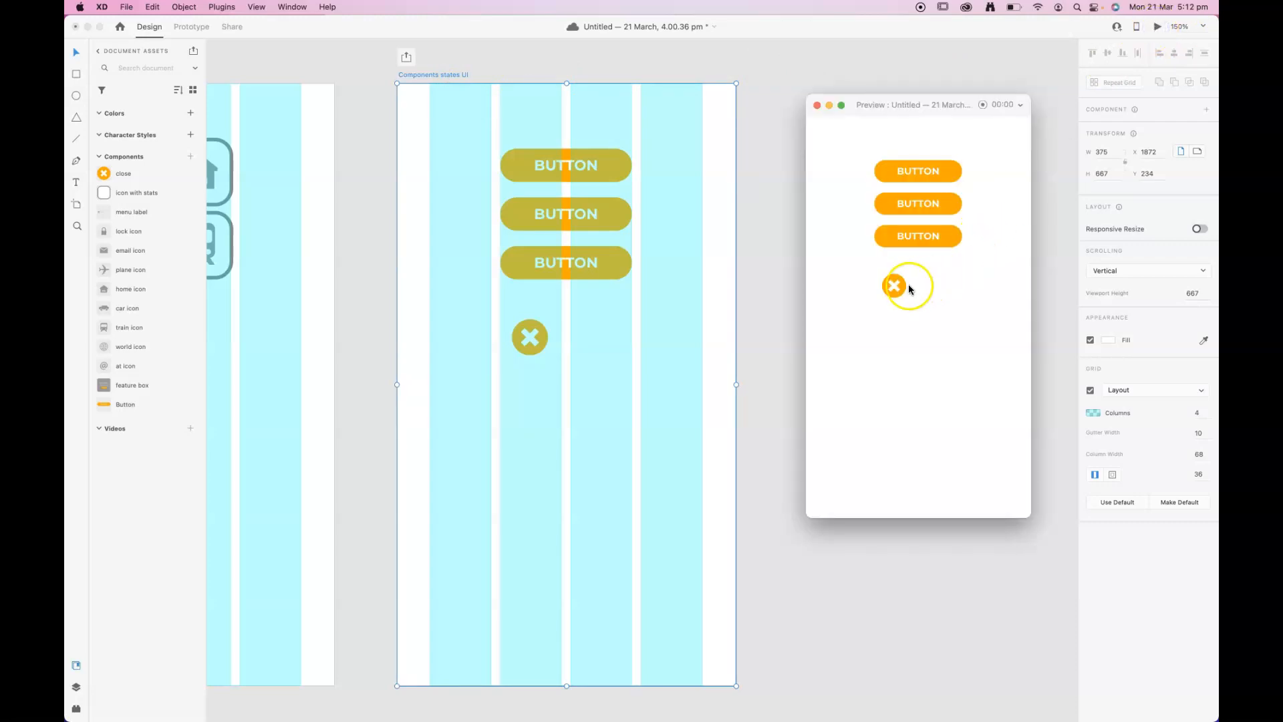
left_click(893, 287)
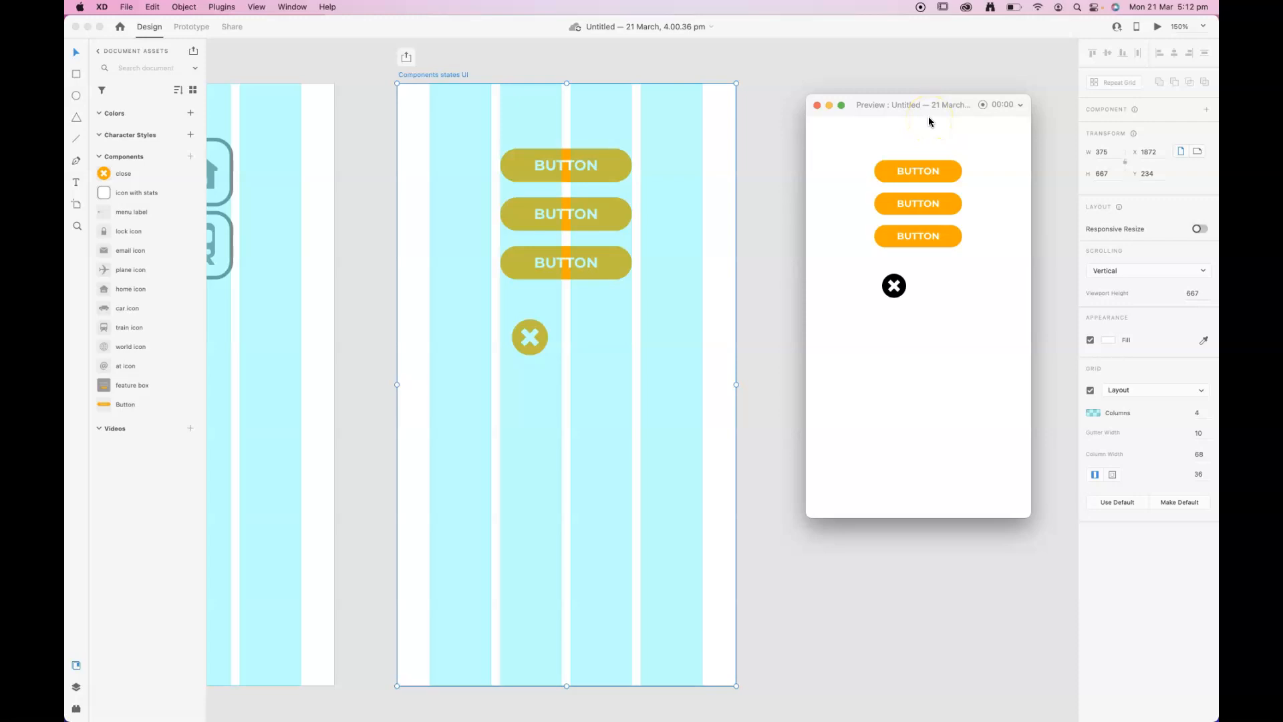
left_click(817, 105)
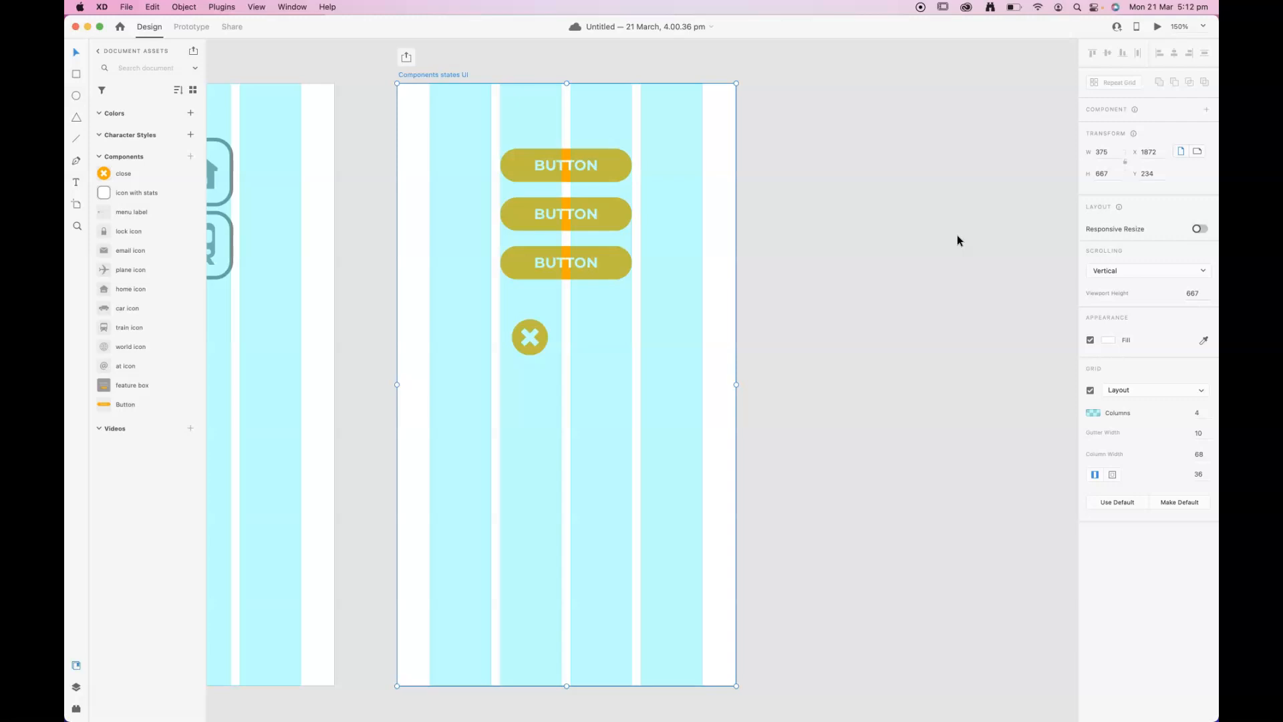
left_click(836, 357)
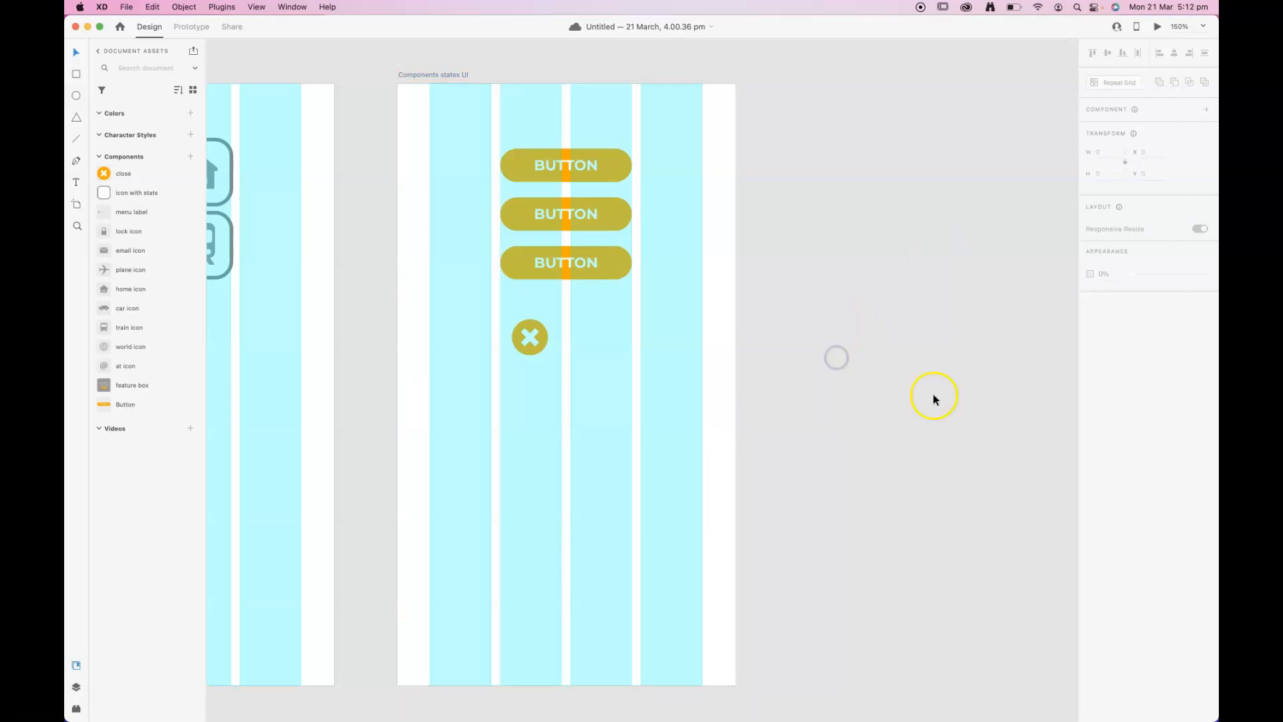
Narrow the design window to uncover the Finder window and open travel-icon-set.ai in Illustrator.
left_click(482, 45)
left_click_drag(1218, 457, 983, 427)
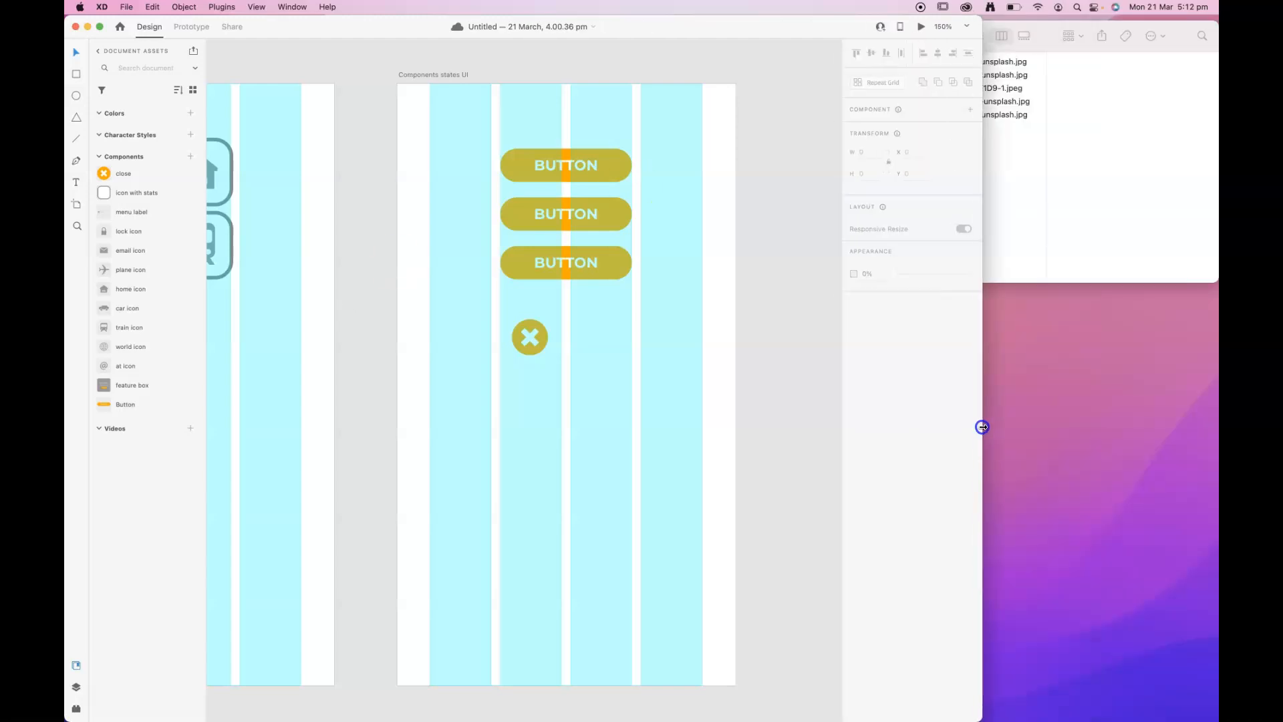
left_click(1056, 268)
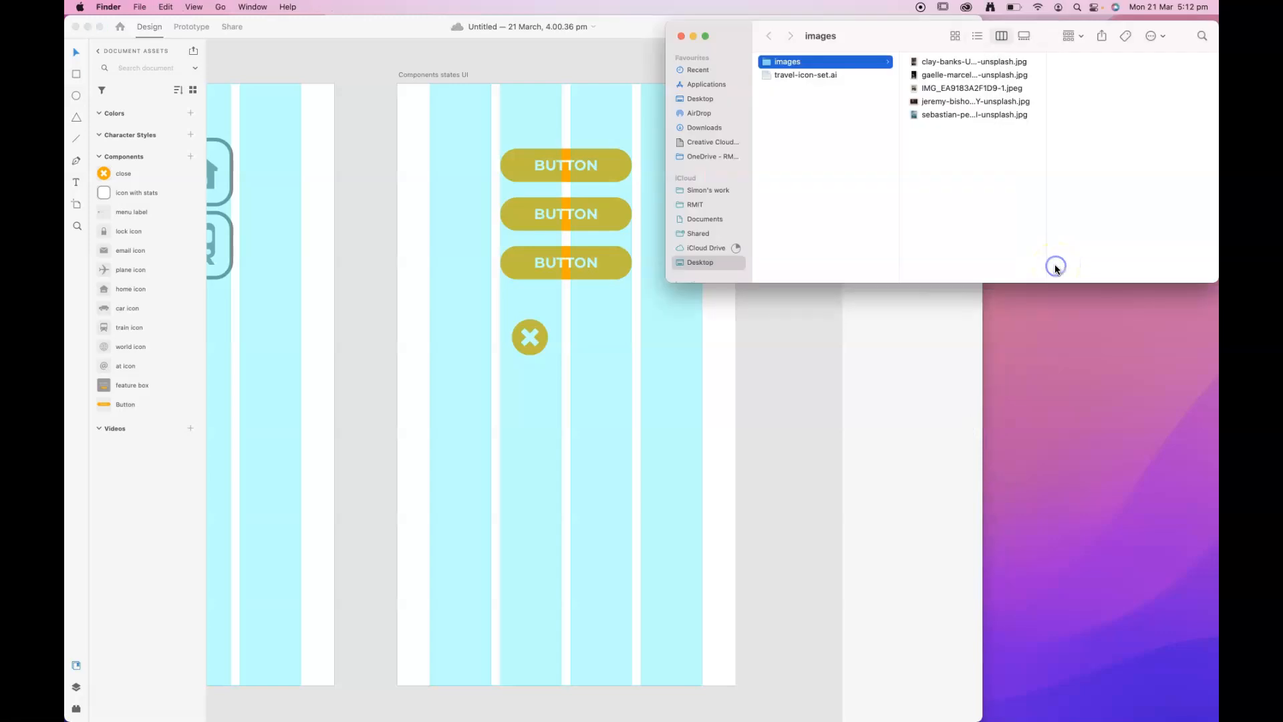
left_click(788, 76)
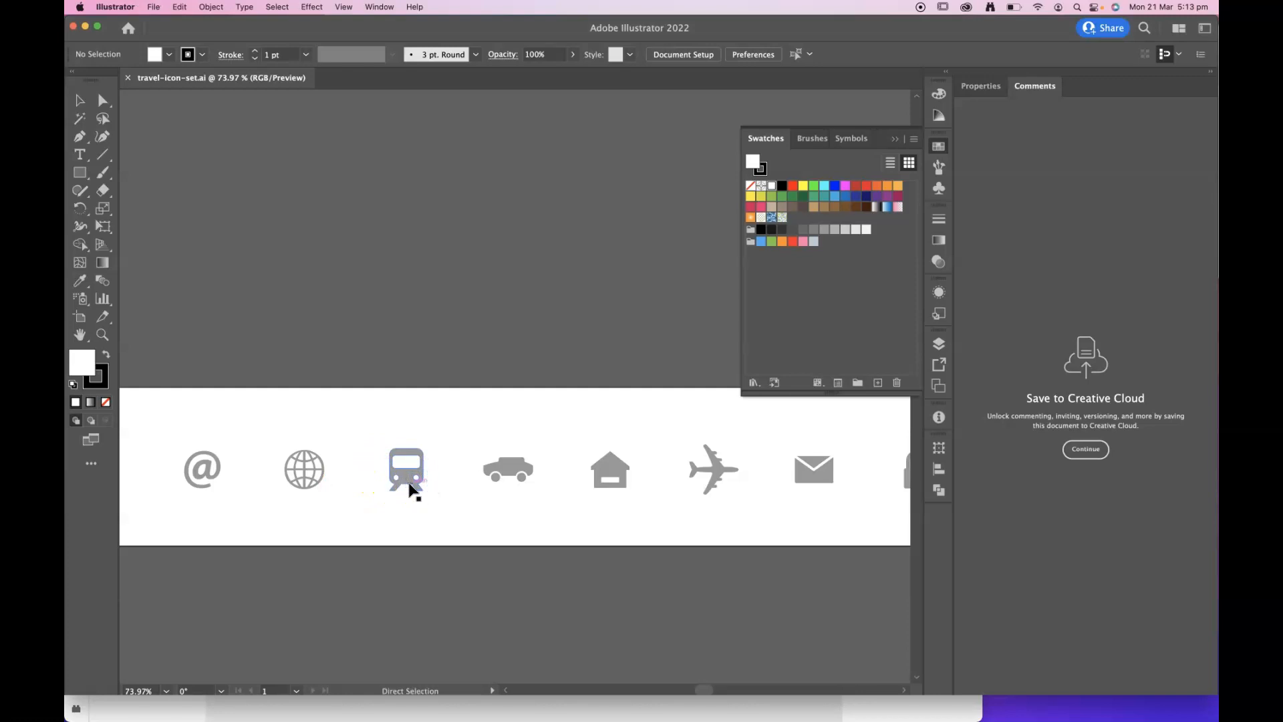
key("super+Tab")
key("super+Tab")
key("super+Tab")
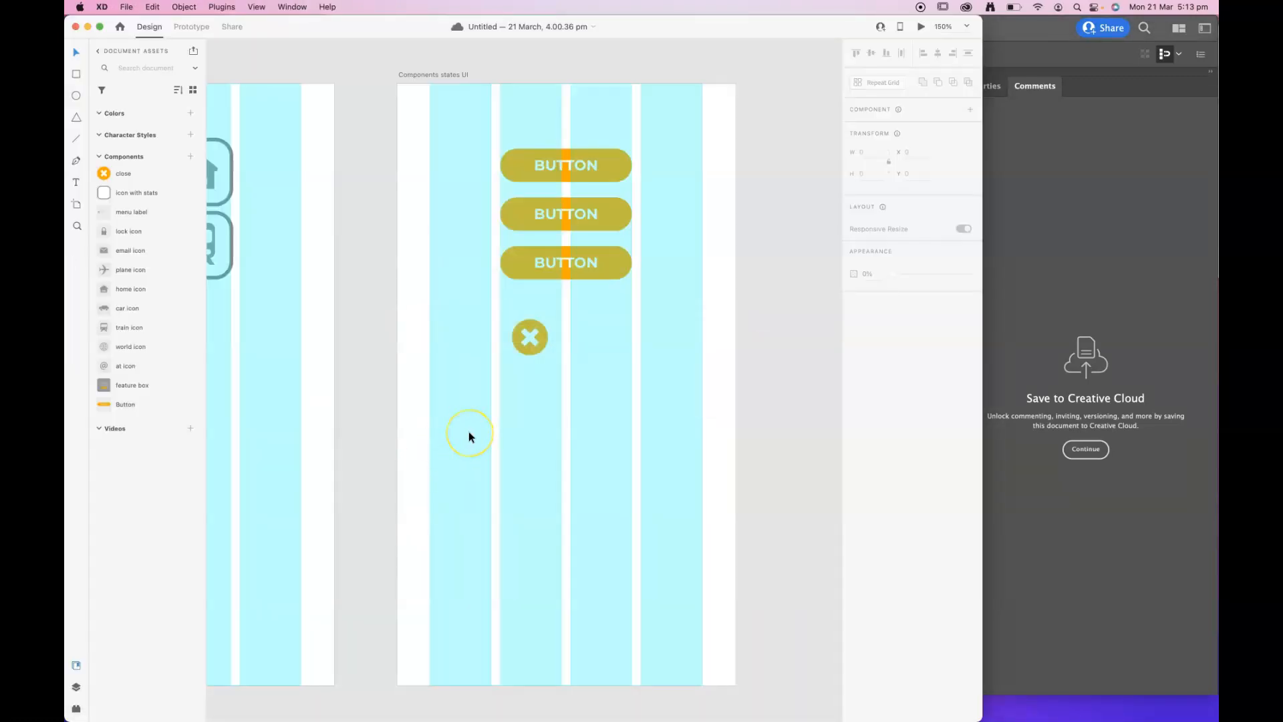
key("super+v")
key("super+z")
key("super+Tab")
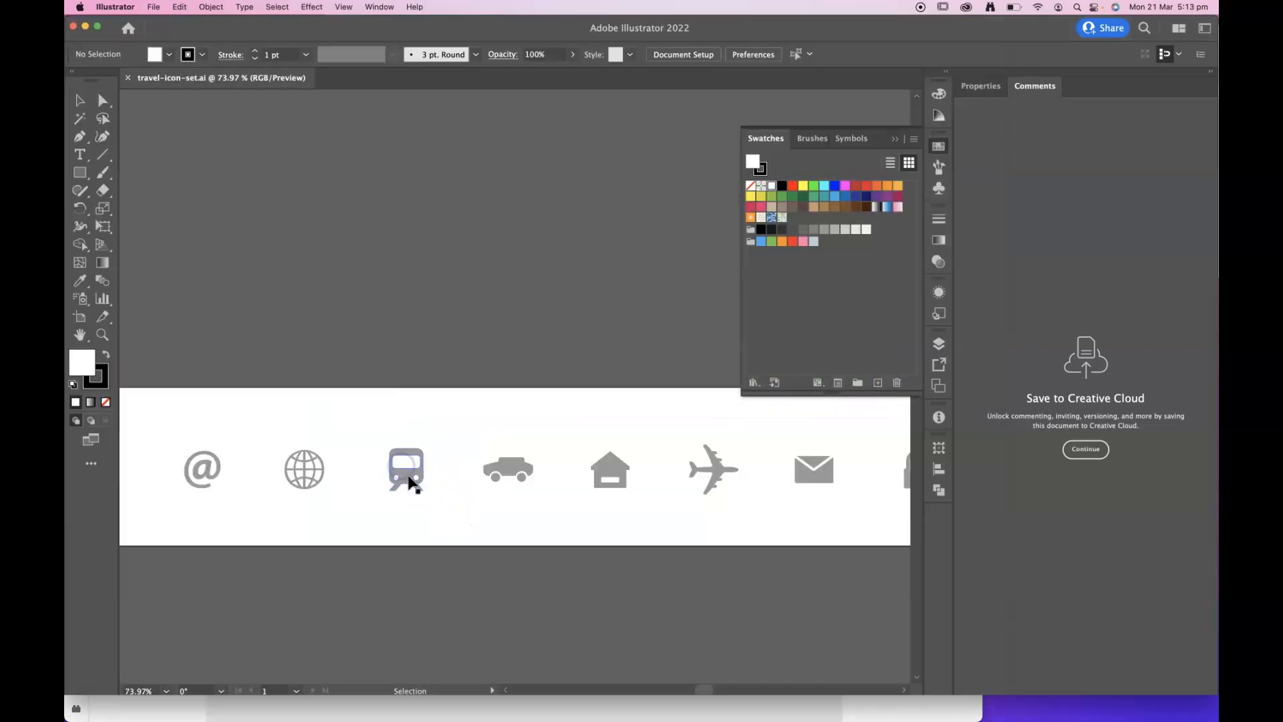
Copy the train artwork from inside its group in Illustrator and paste it onto the Components states UI artboard in Adobe XD.
left_click(409, 479)
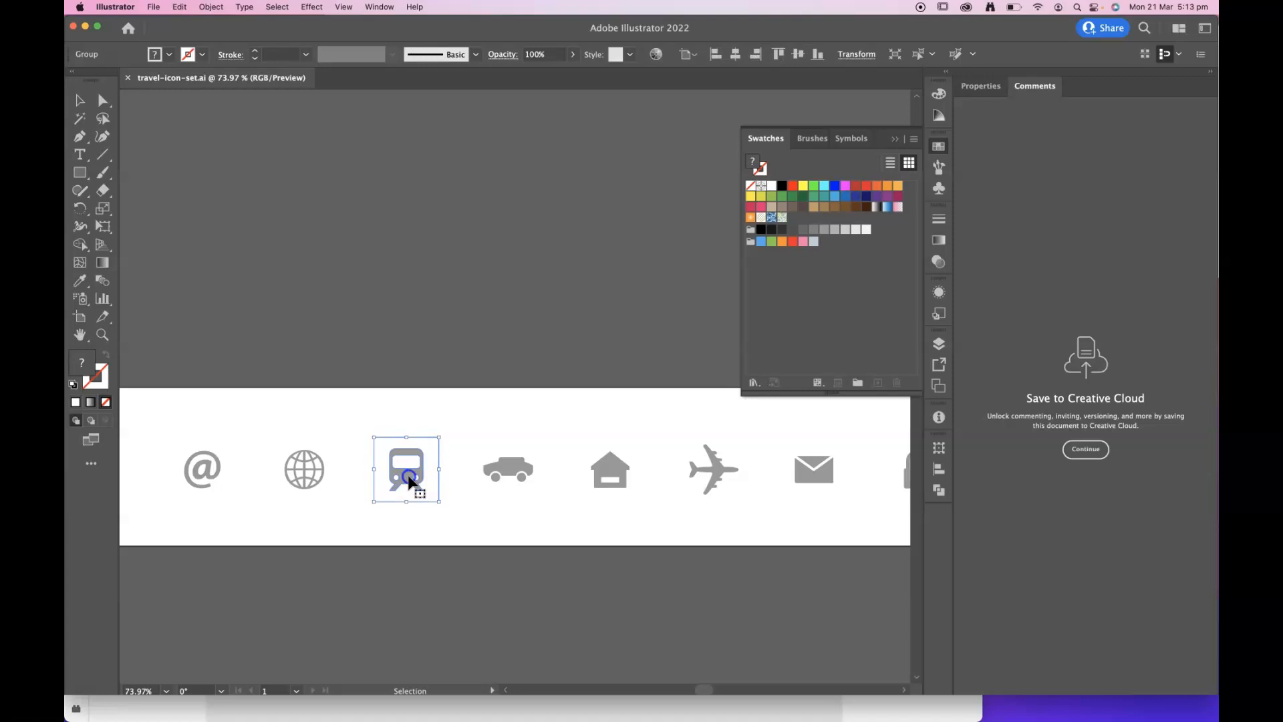
double_click(409, 479)
key("super+c")
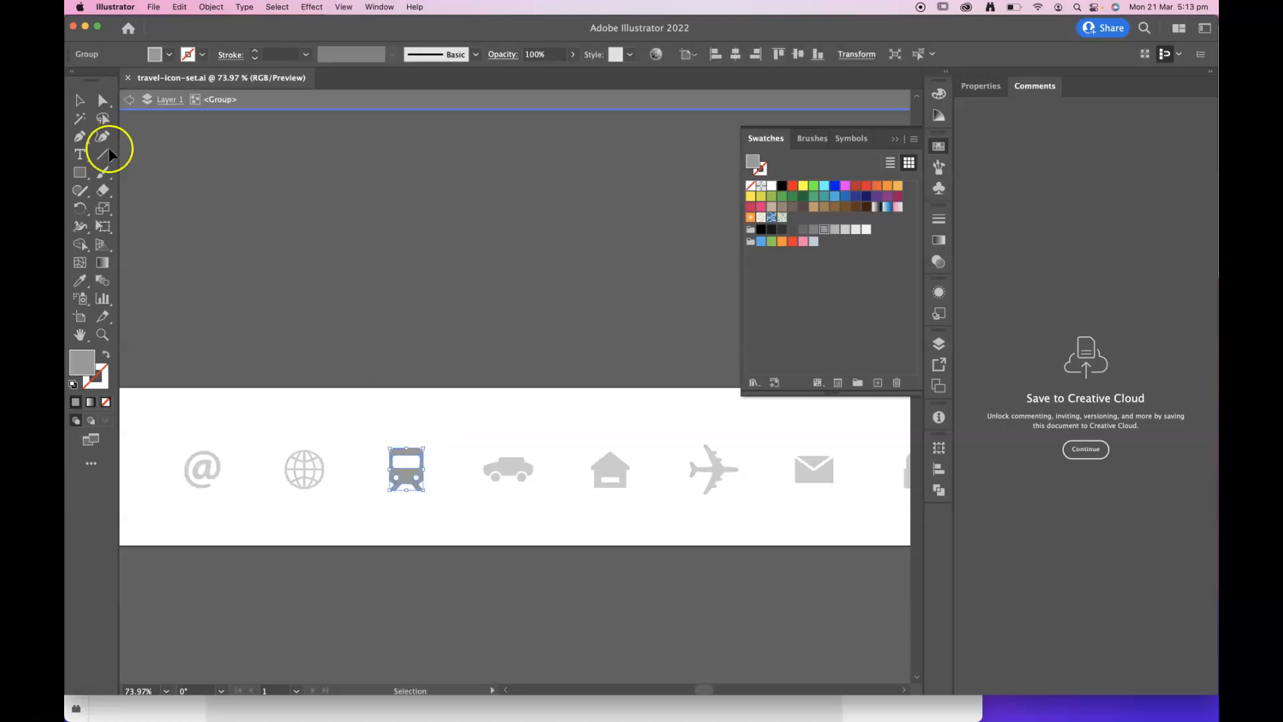
left_click(80, 99)
left_click(247, 185)
left_click(403, 470)
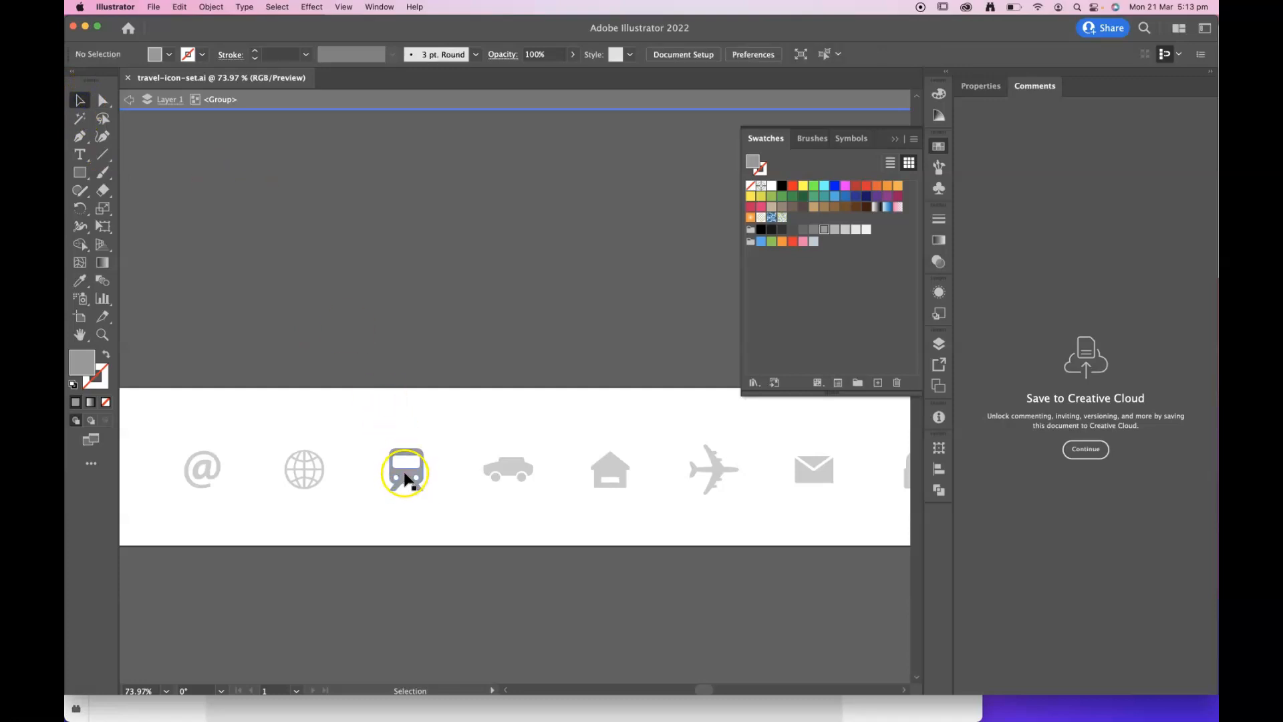
key("super+Tab")
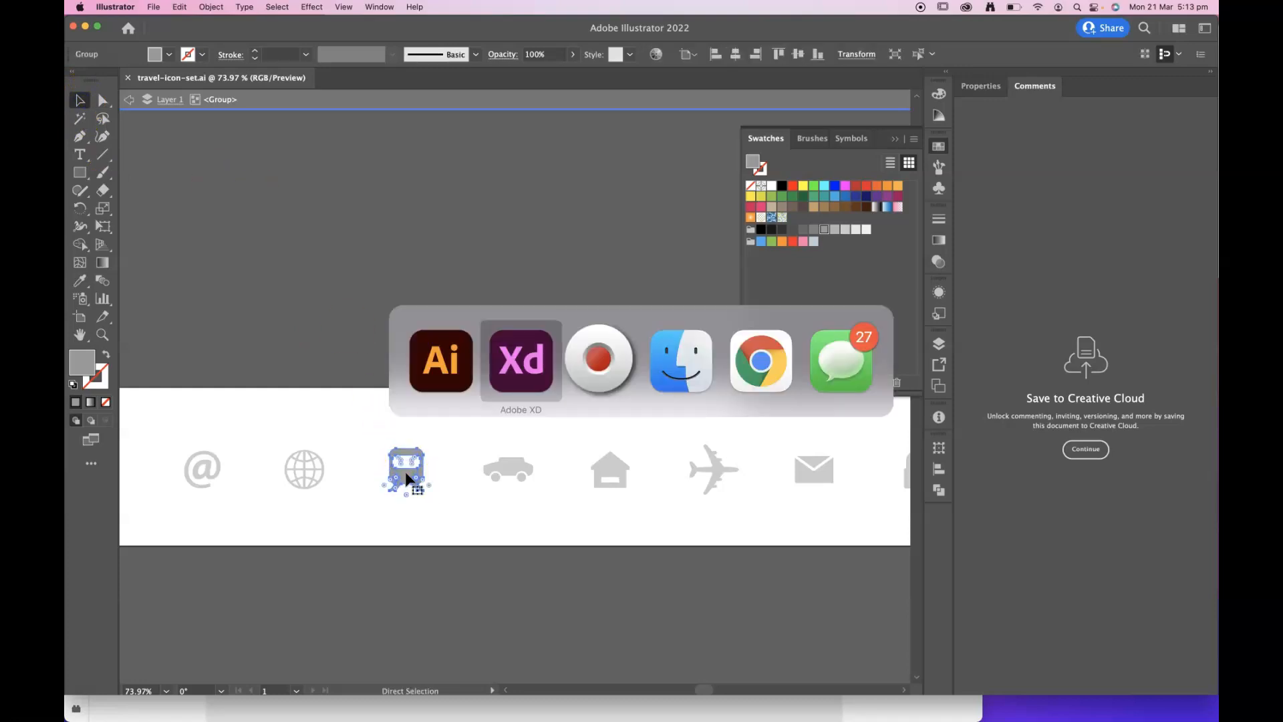
key("super+v")
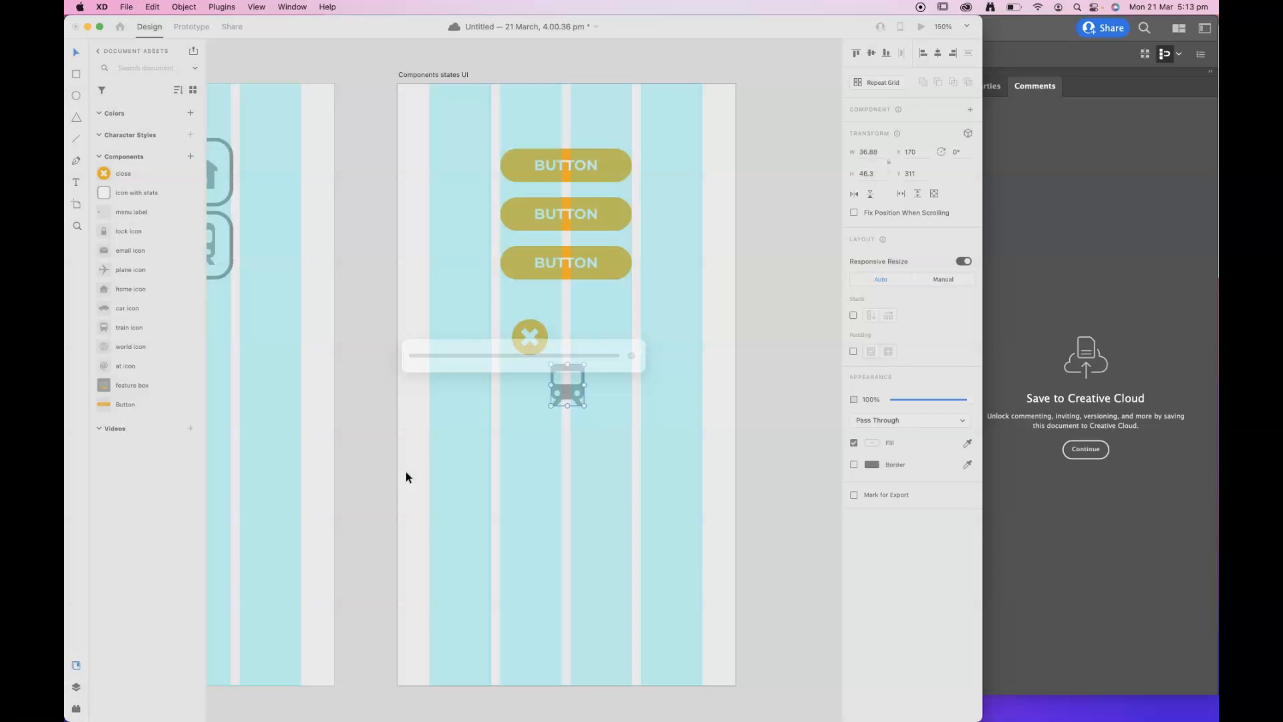
Set the train icon's fill to white, scale it to about 27 × 34, and place it below the close icon.
left_click(872, 443)
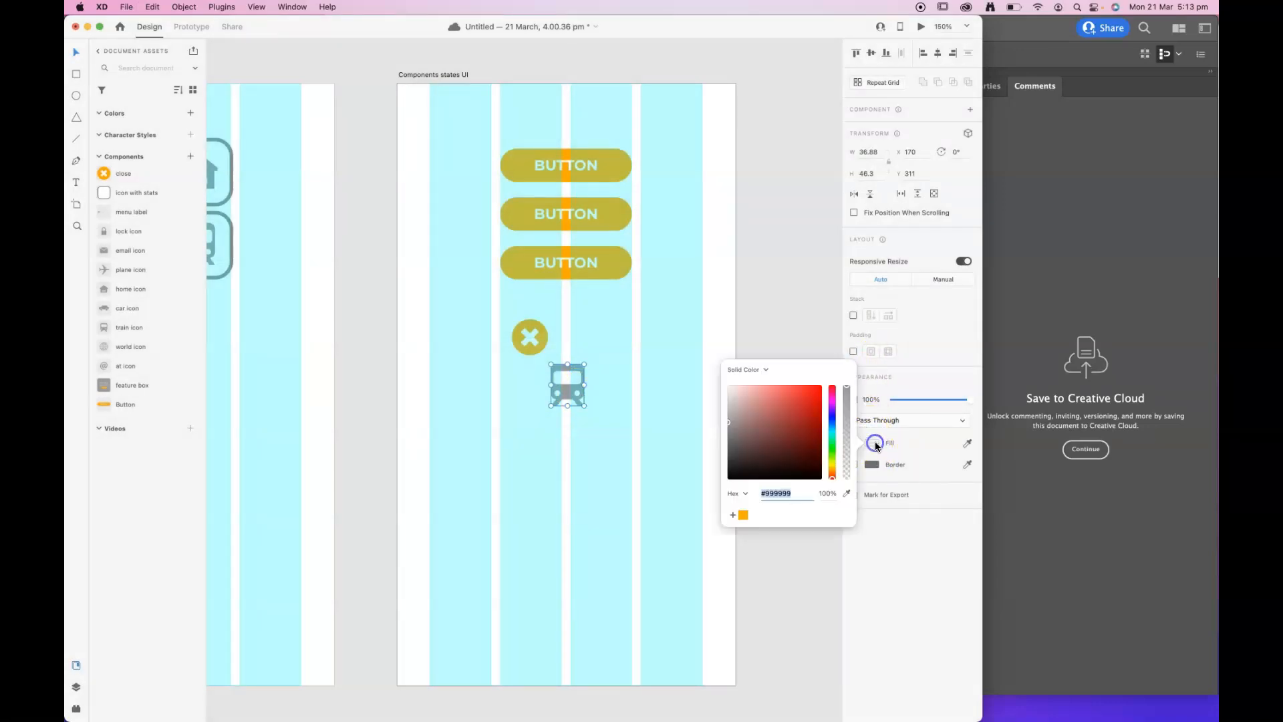
left_click_drag(567, 395, 538, 414)
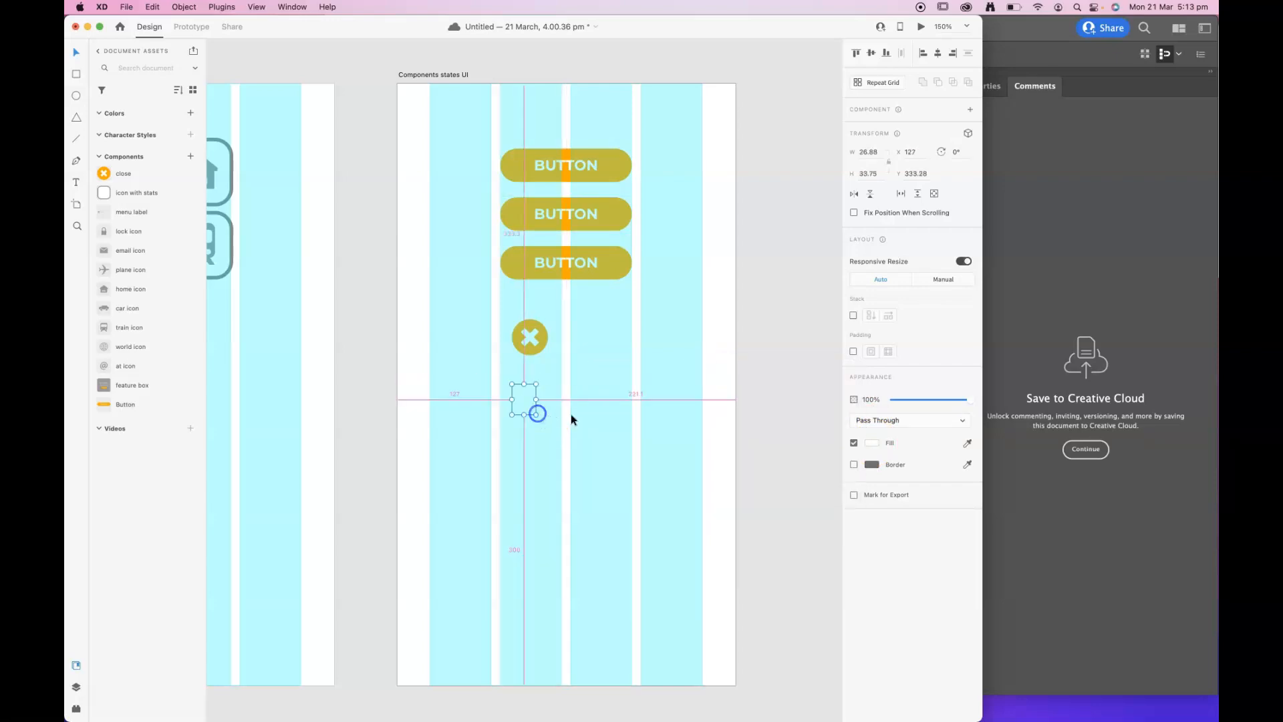
Draw a 50 × 50 borderless square behind the train icon and fill it with the saved orange, #FFA700.
key("super+equal")
key("super+equal")
key("super+equal")
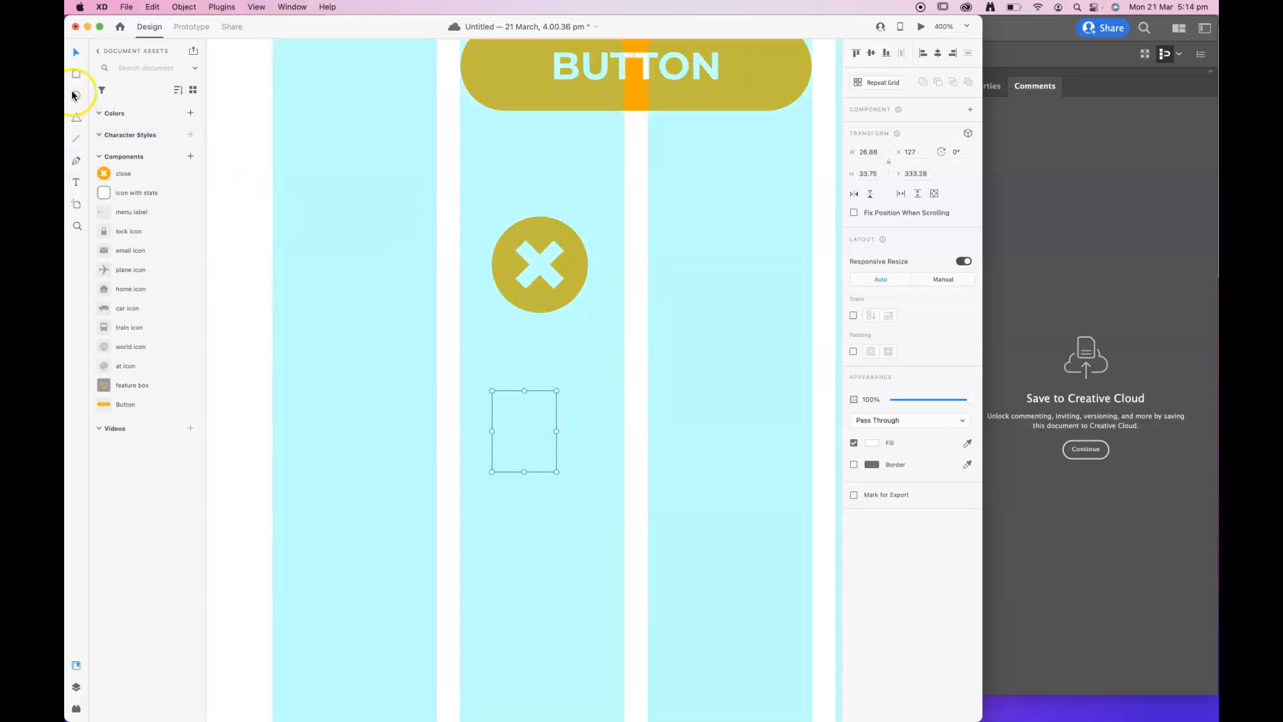
left_click(79, 75)
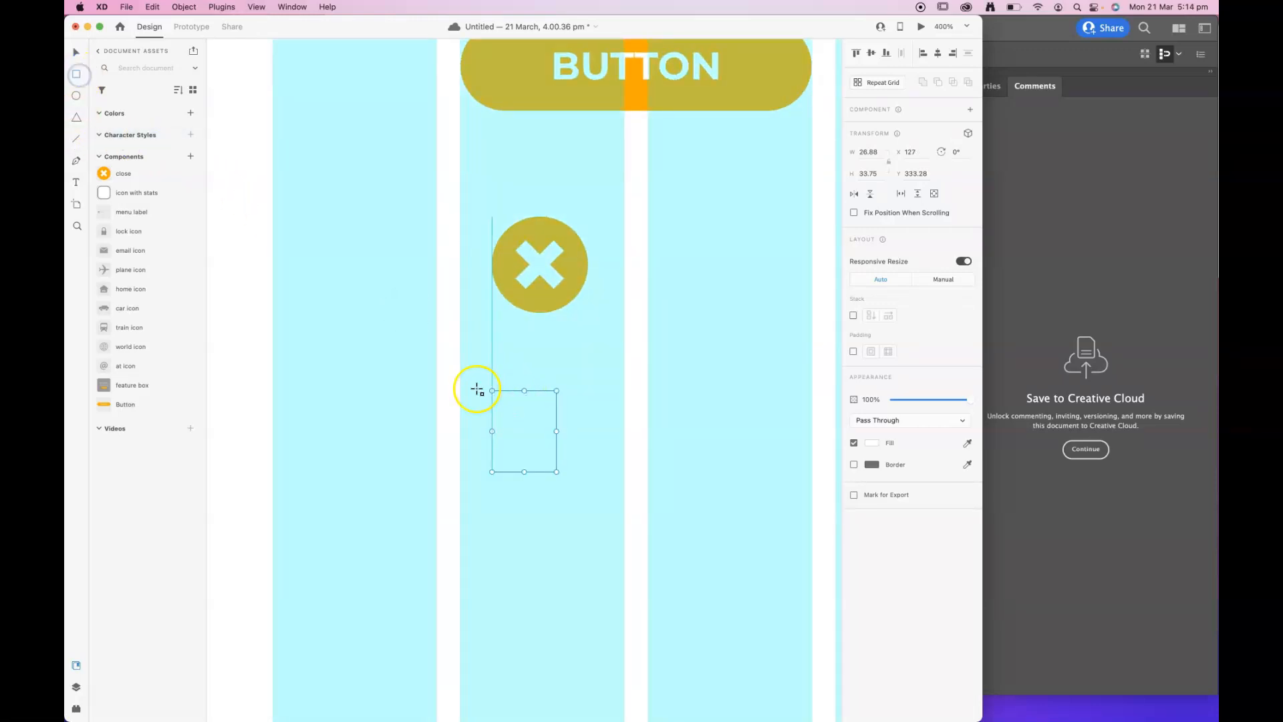
mouse_move(468, 379)
left_mouse_down()
mouse_move(524, 478)
mouse_move(589, 498)
left_mouse_up()
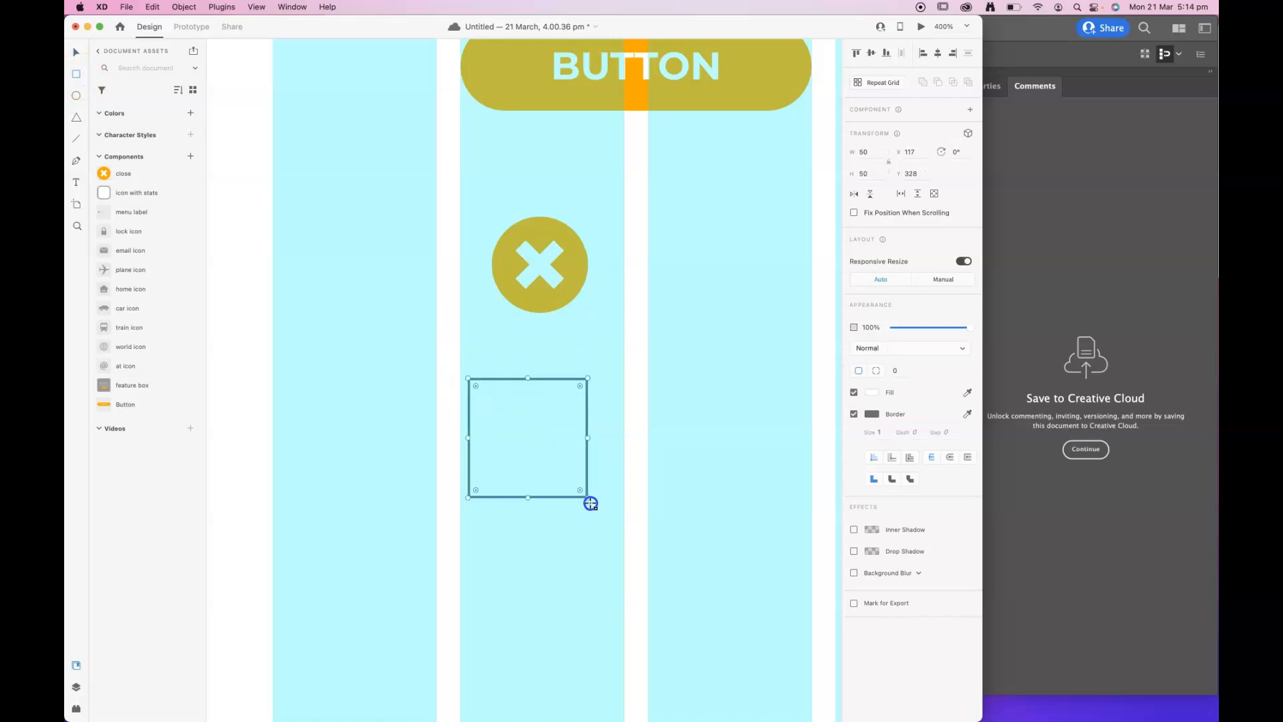
left_click(854, 413)
left_click(872, 393)
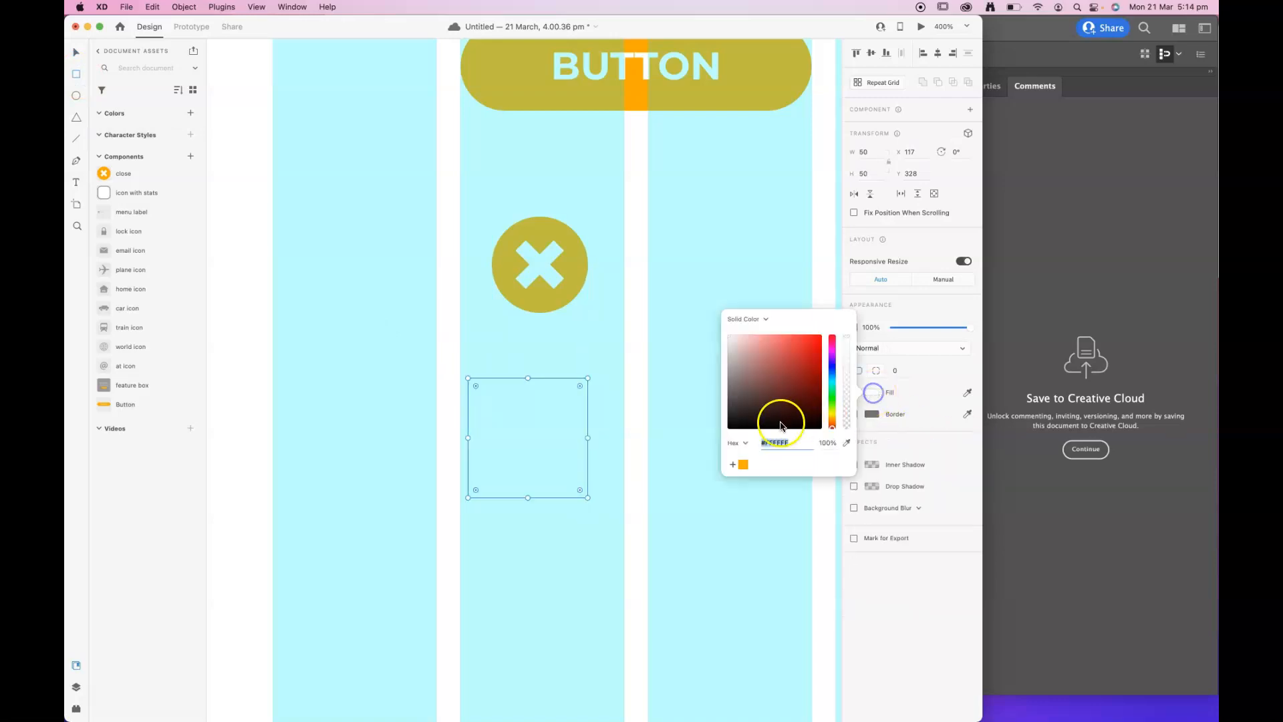
left_click(743, 463)
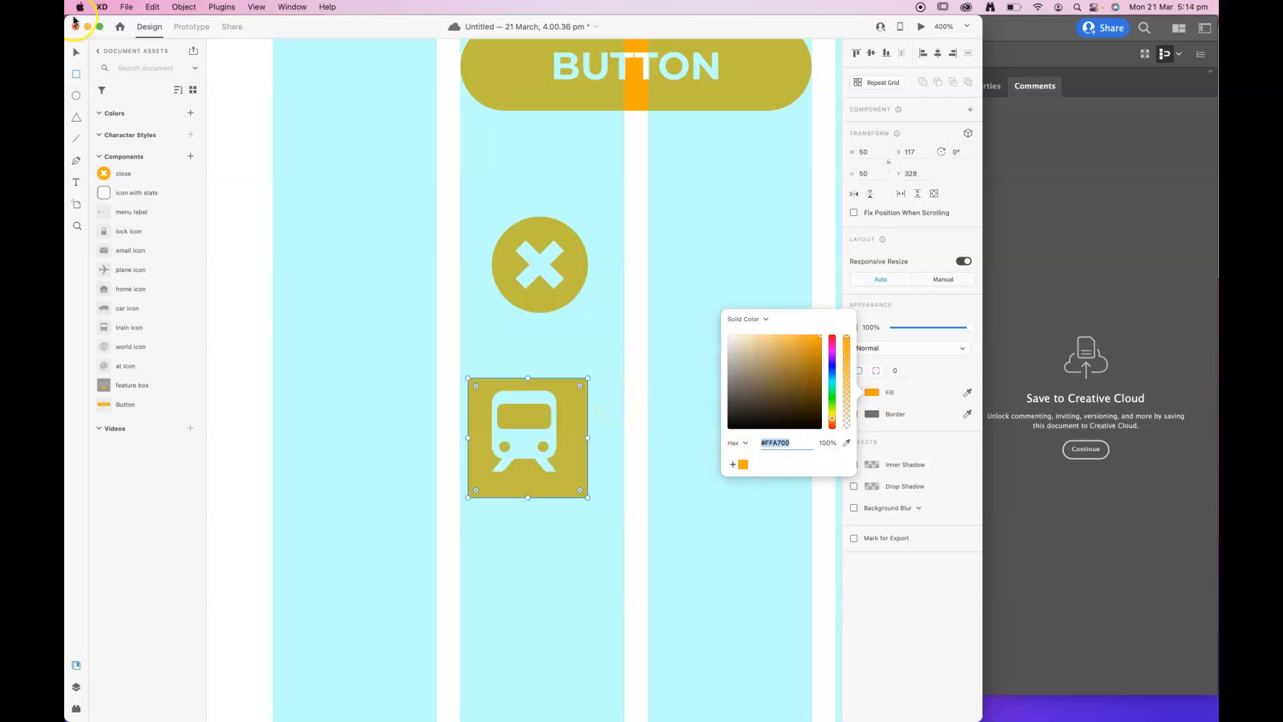
Enlarge the orange square to 56 × 56, centre the train icon on it, and move both to about X 120, Y 323.
left_click(76, 49)
left_click_drag(587, 379, 595, 370)
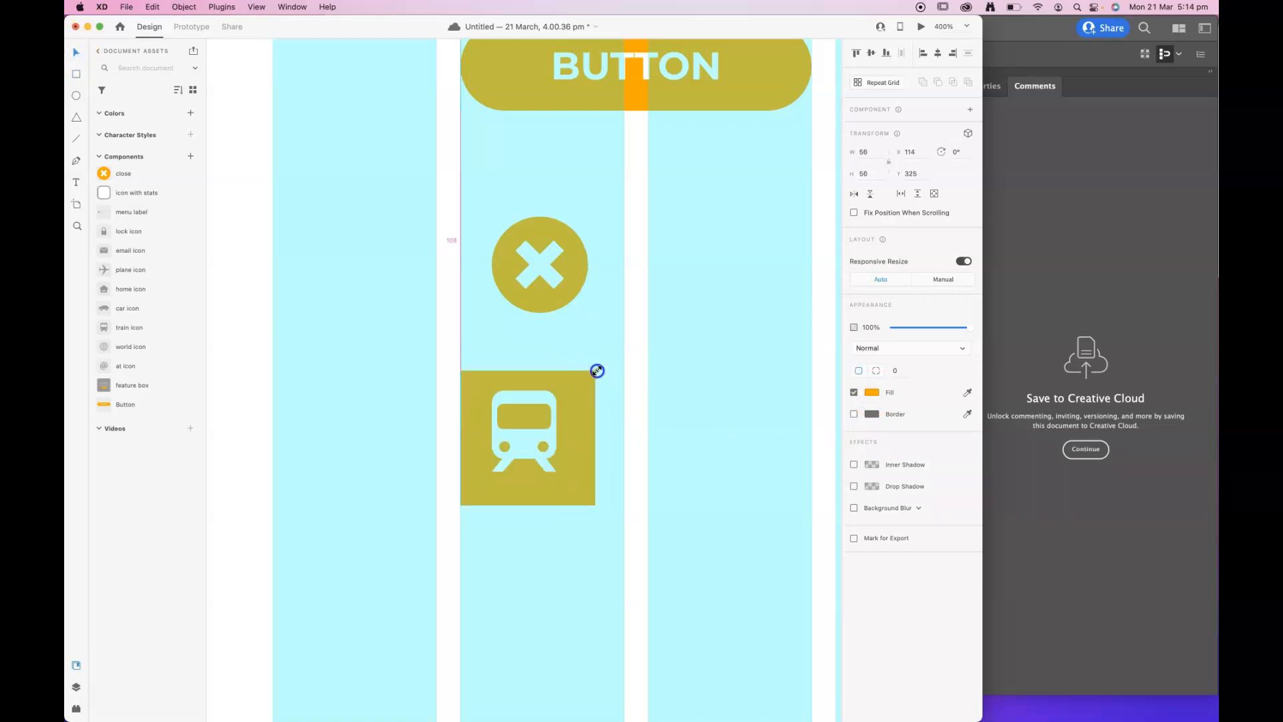
left_click(550, 445, "shift")
left_click(871, 53)
left_click(937, 53)
left_click_drag(537, 447, 552, 442)
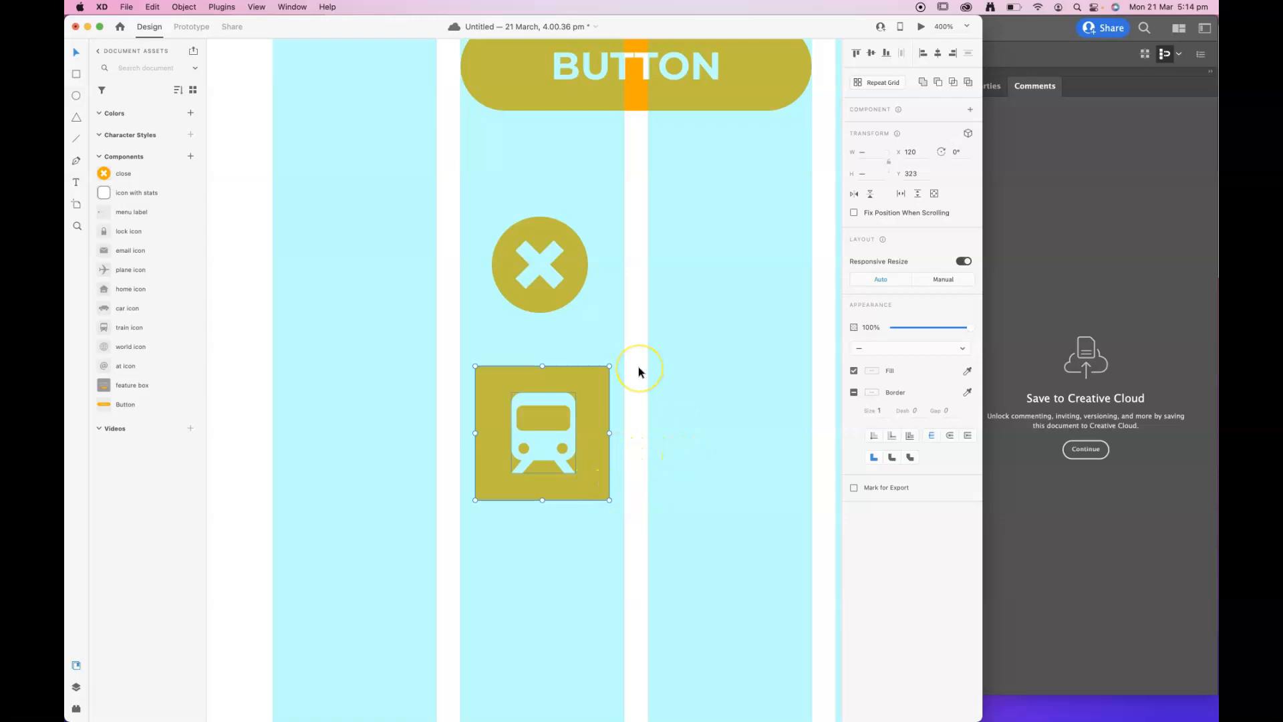
Turn the selected train icon and orange square into a single component.
right_click(555, 435)
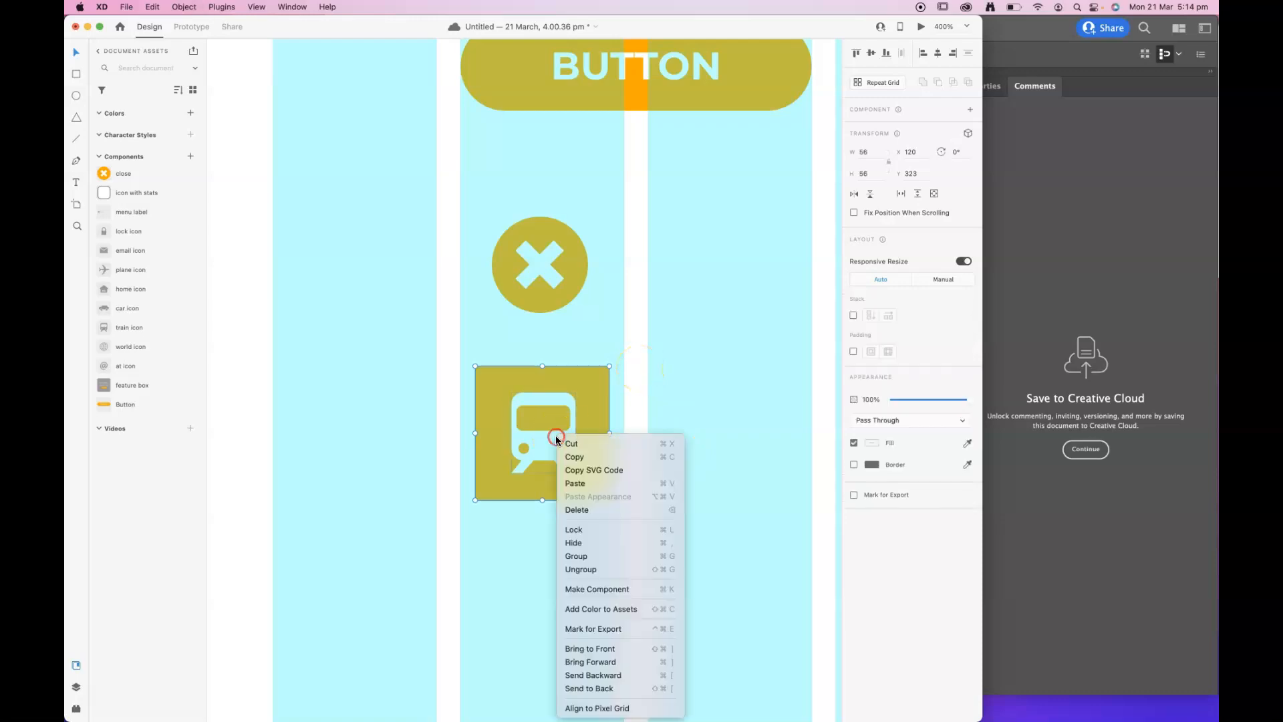
left_click(632, 589)
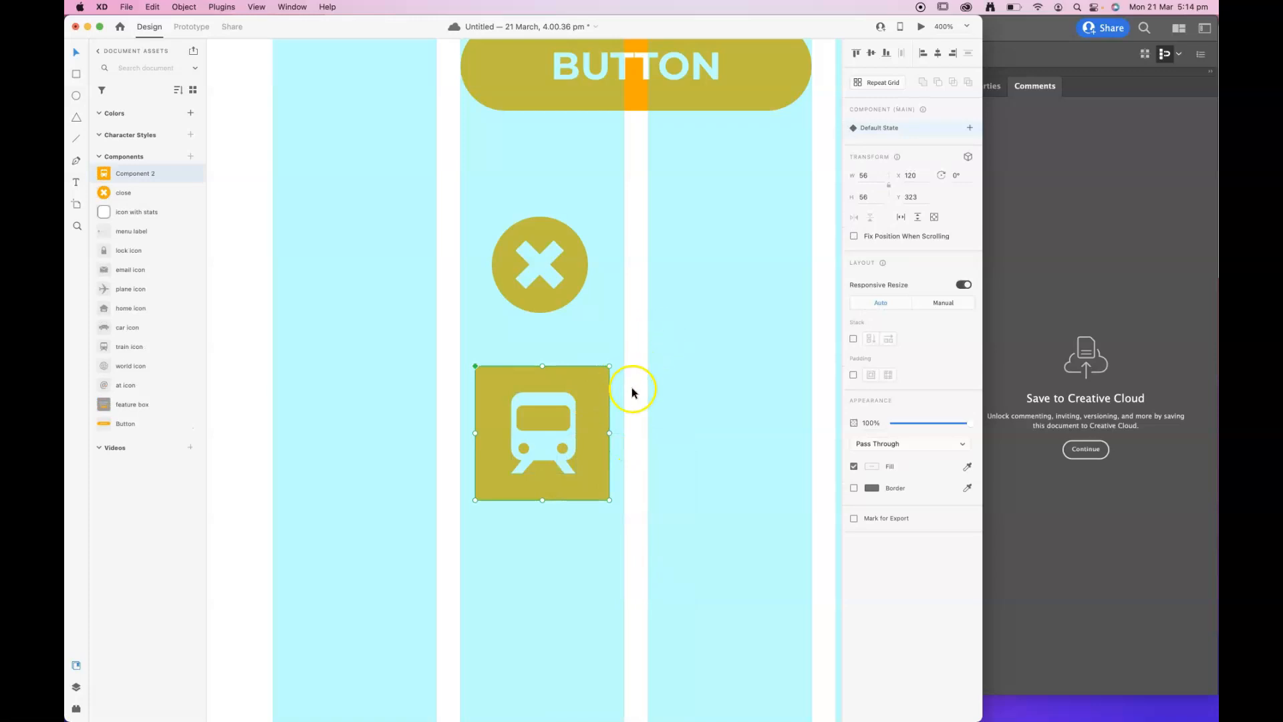
scroll(630, 392, "right", 3)
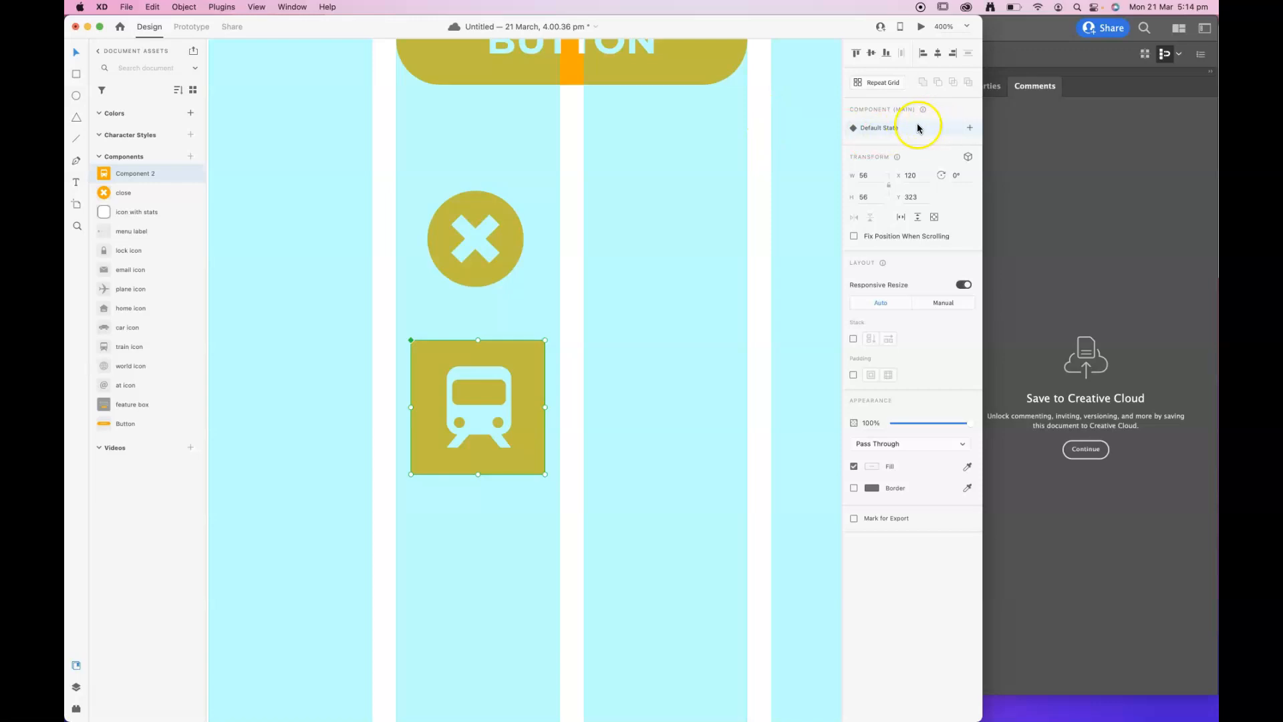
left_click(970, 129)
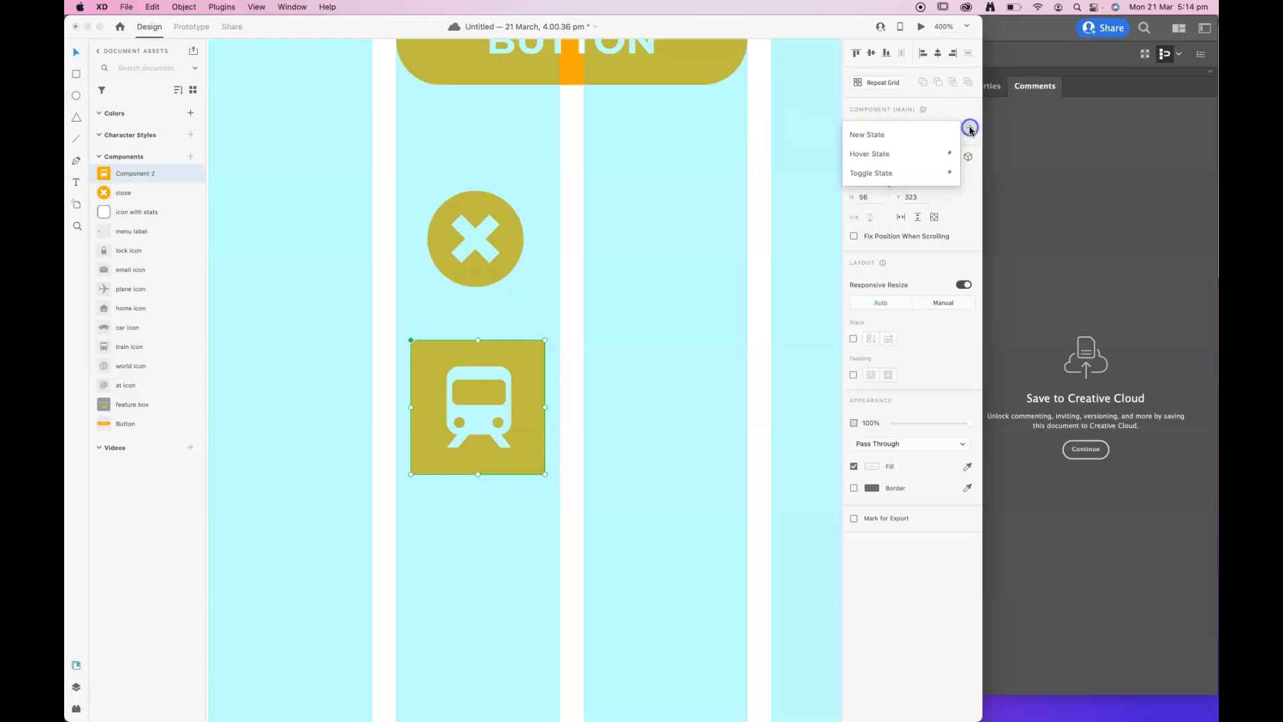
left_click(891, 153)
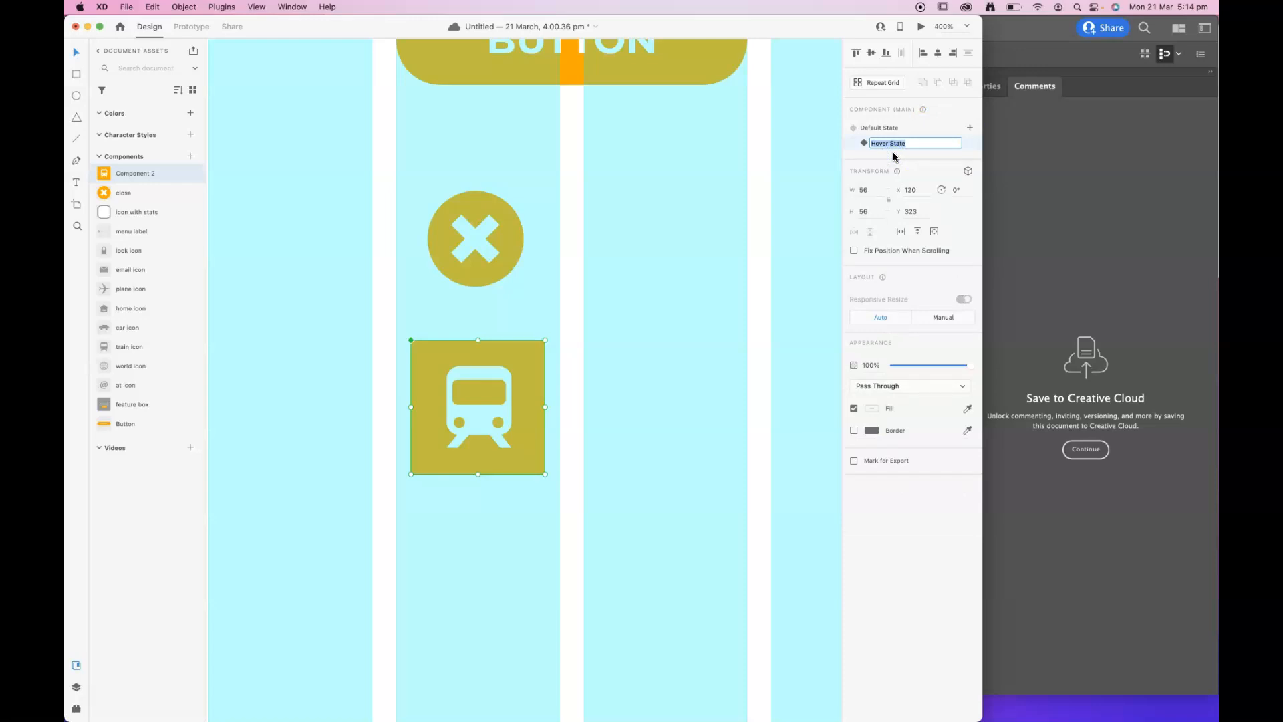
double_click(514, 356)
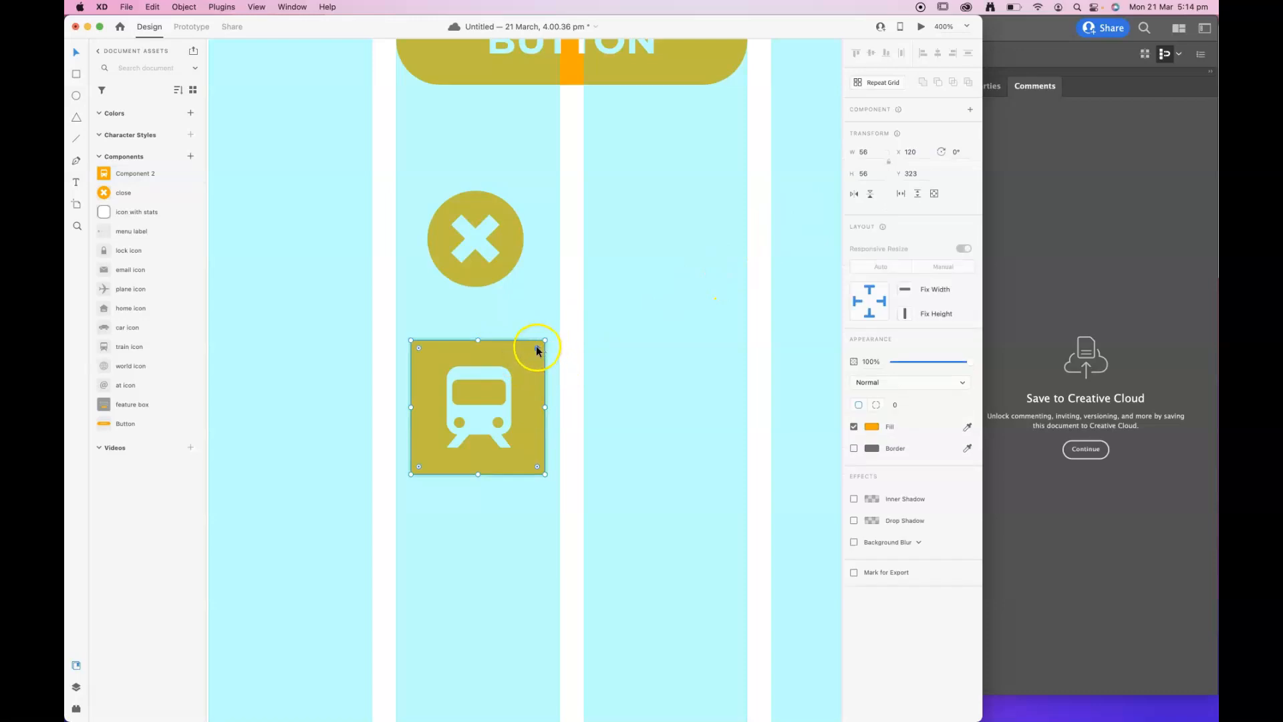
left_click_drag(536, 346, 501, 373)
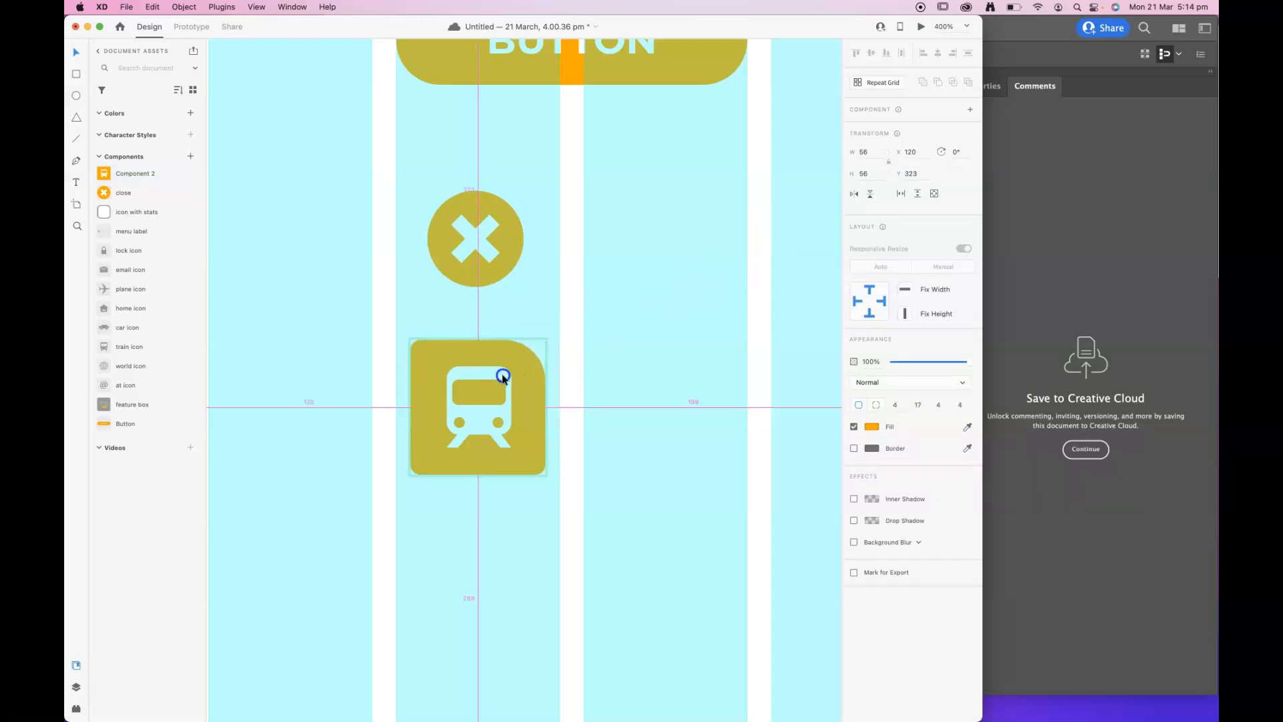
key("super+z")
left_click(583, 362)
key("super+z")
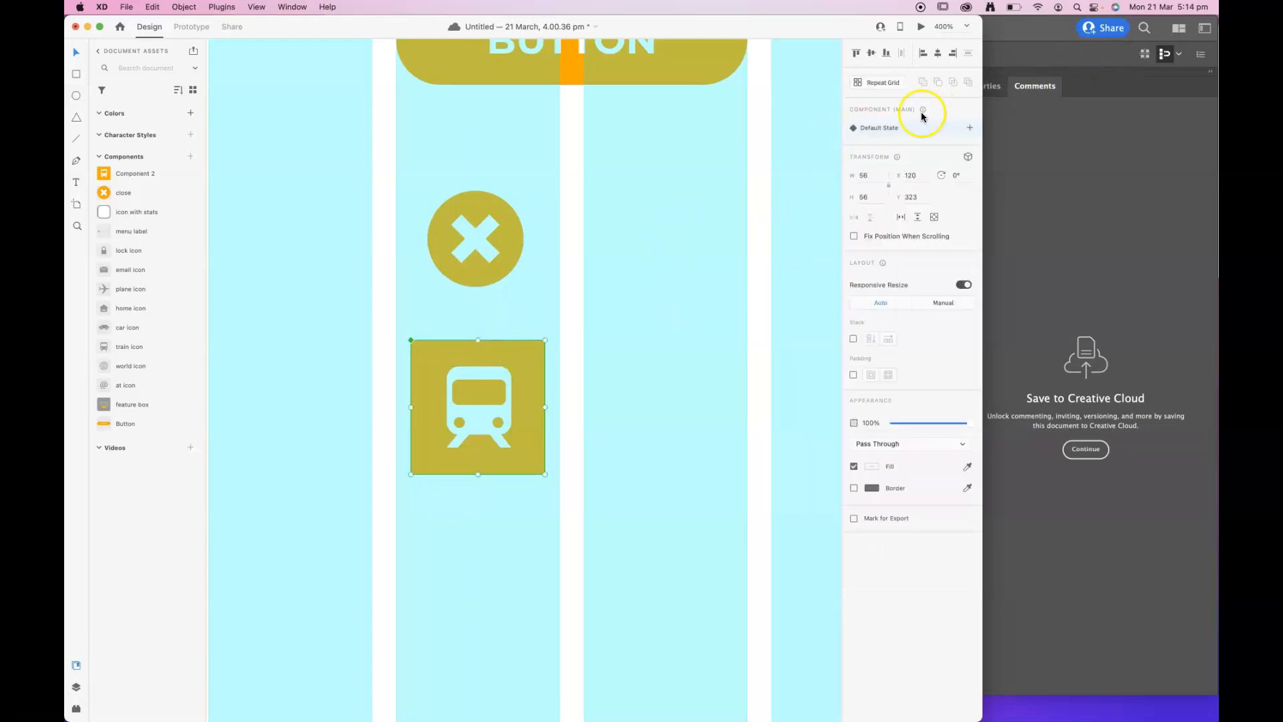
Round the orange square's corners to a radius of 28 in the train component's default state, making it a full circle.
double_click(521, 348)
left_click_drag(536, 345, 432, 404)
left_click(645, 332)
left_click(479, 399)
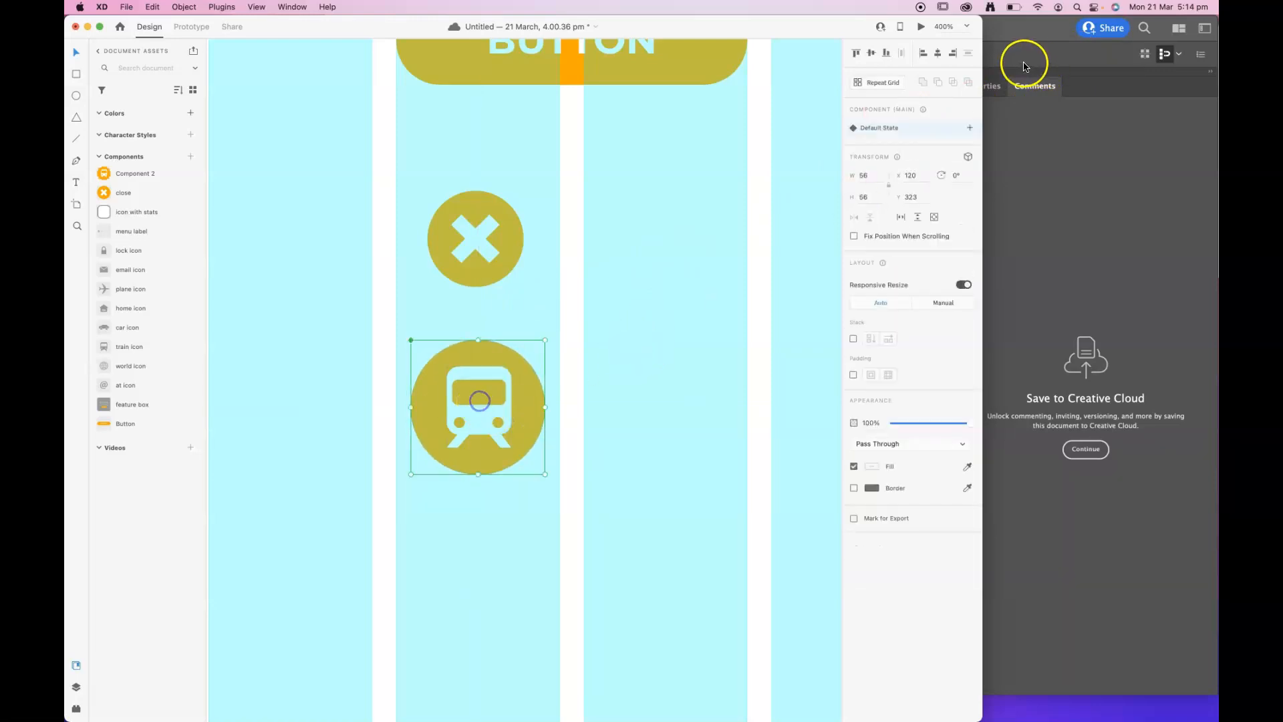
Add a hover state to the train component and stretch its orange circle horizontally into a pill about 218 wide.
left_click(970, 129)
left_click(886, 153)
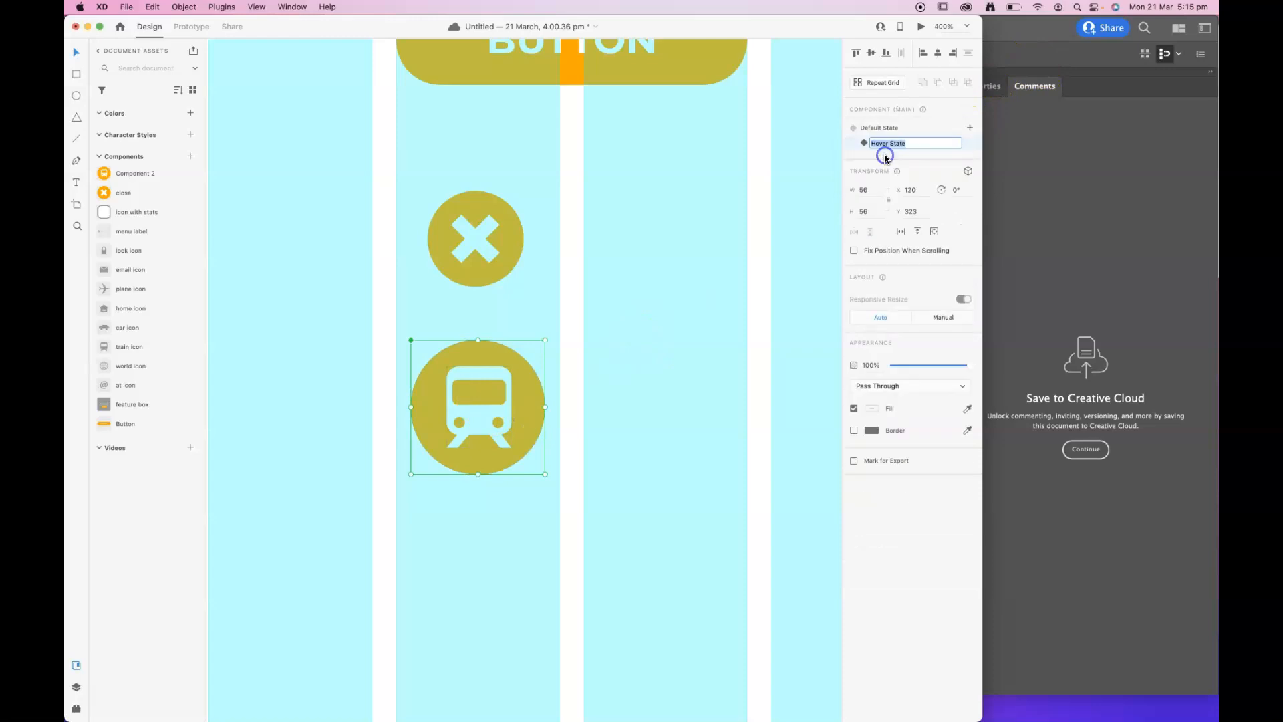
double_click(533, 371)
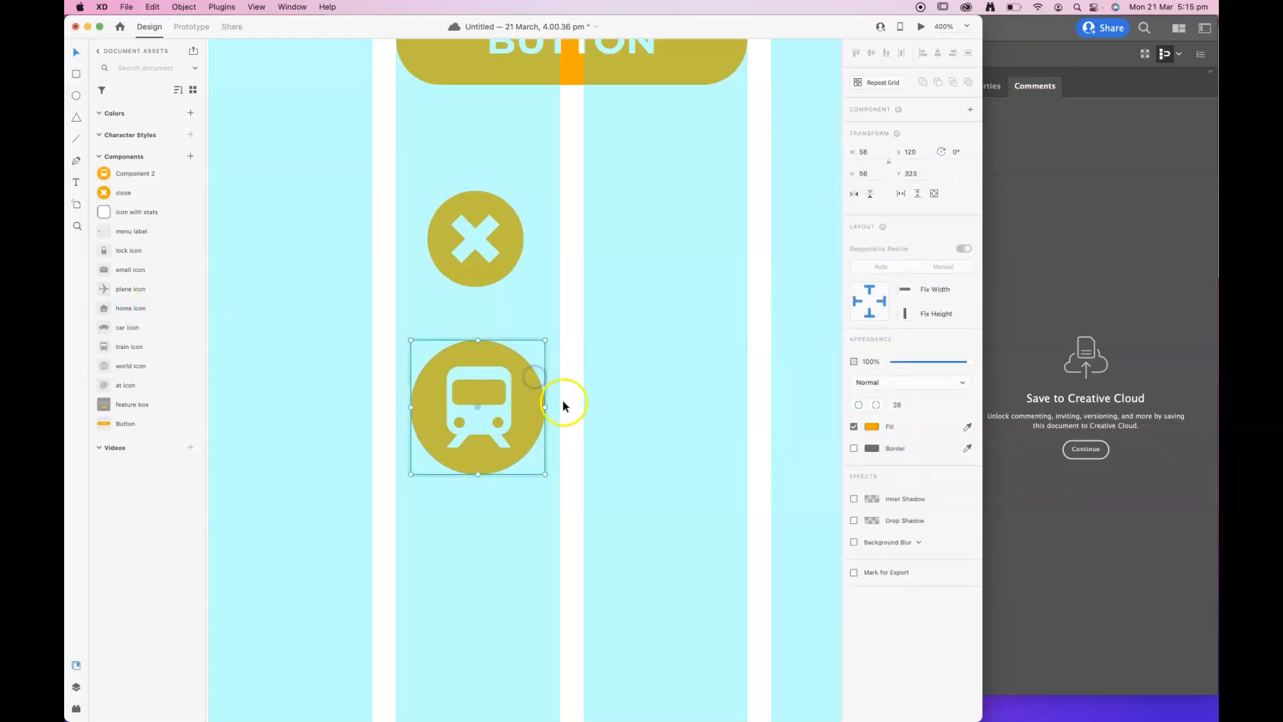
left_click_drag(589, 409, 533, 400)
left_click(483, 399)
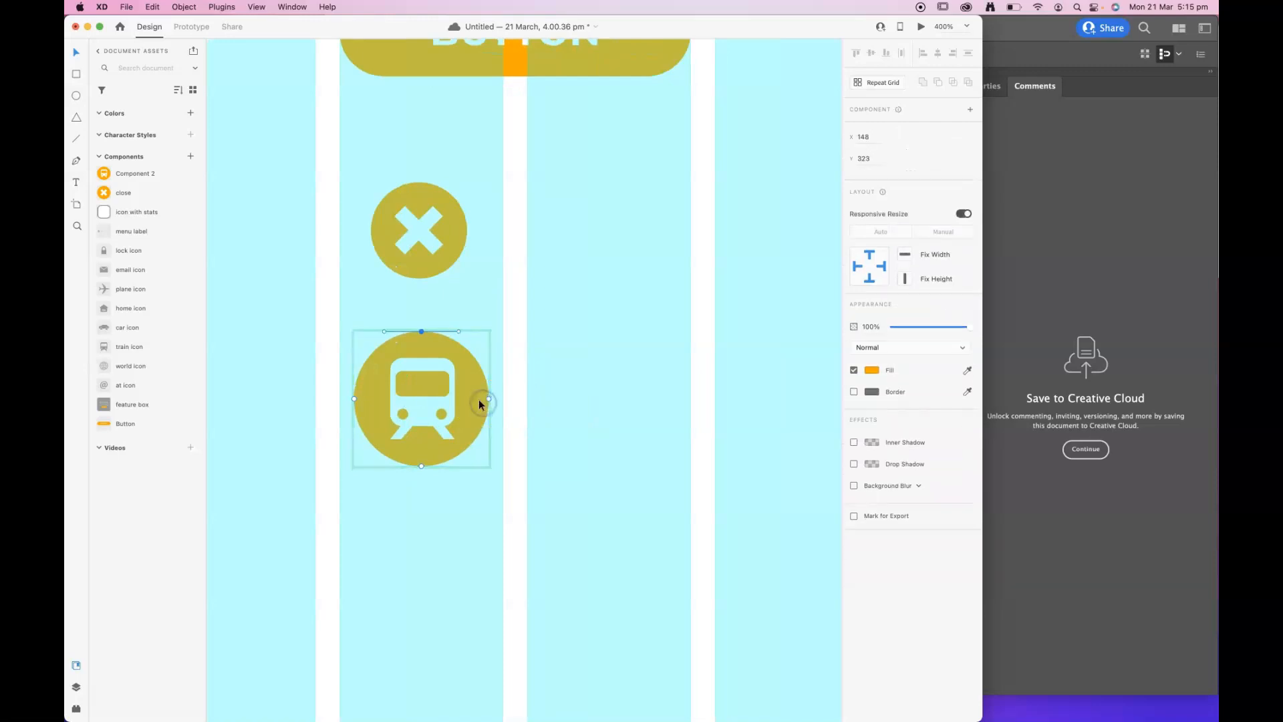
left_click(477, 402)
left_click(470, 393)
left_click_drag(490, 399, 682, 408)
mouse_move(782, 413)
left_mouse_down()
mouse_move(796, 412)
mouse_move(768, 410)
mouse_move(834, 401)
mouse_move(760, 406)
mouse_move(767, 400)
left_mouse_up()
Add the text BUY TICKETS beside the train icon inside the orange pill.
left_click(76, 182)
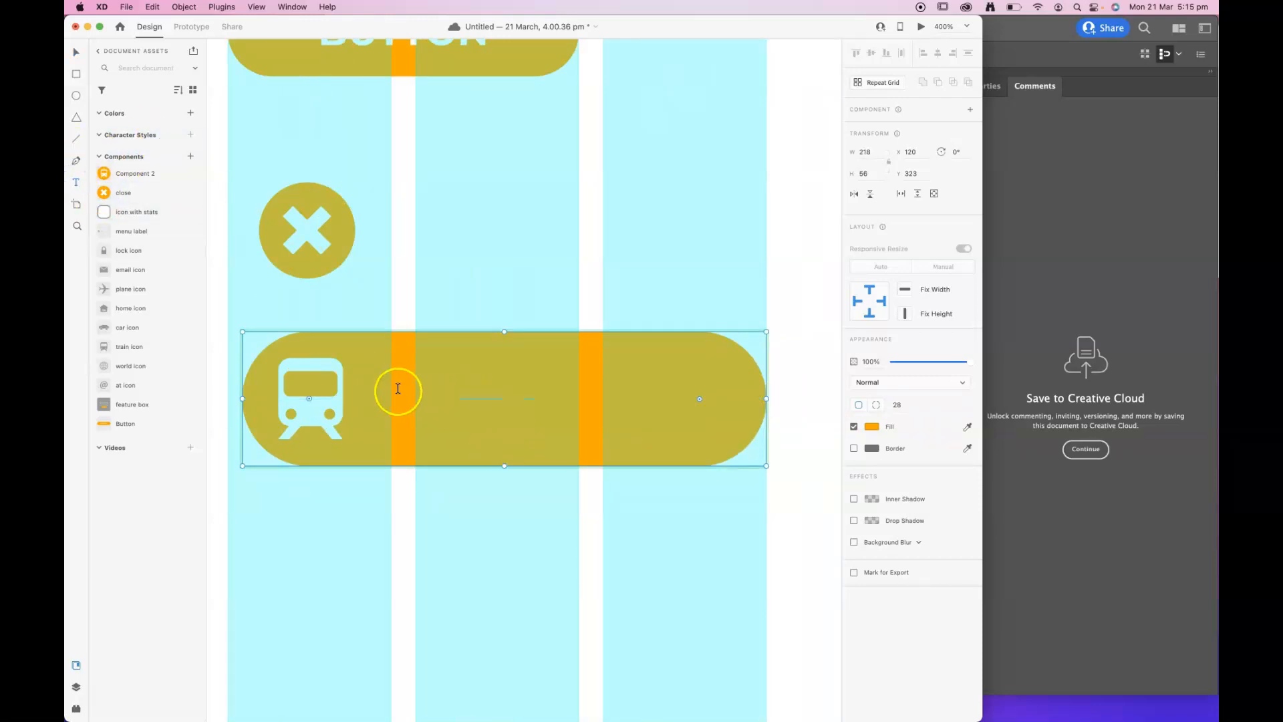
left_click(398, 395)
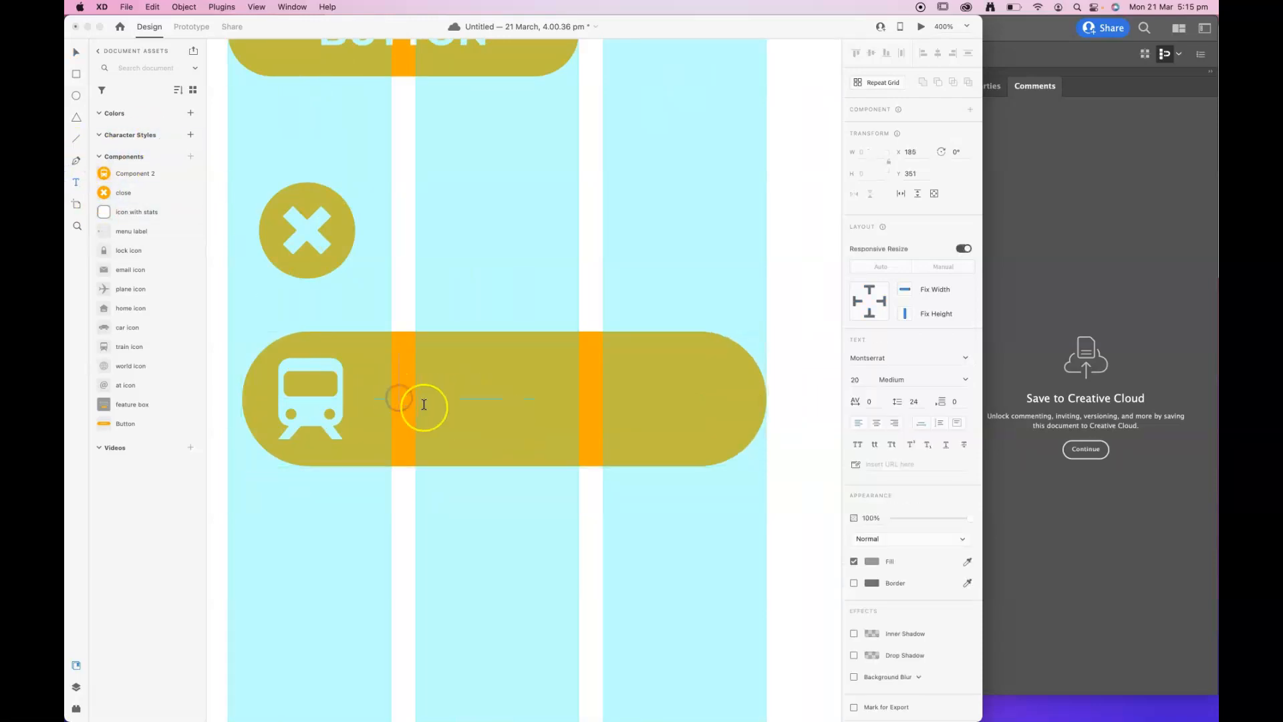
type("BUY")
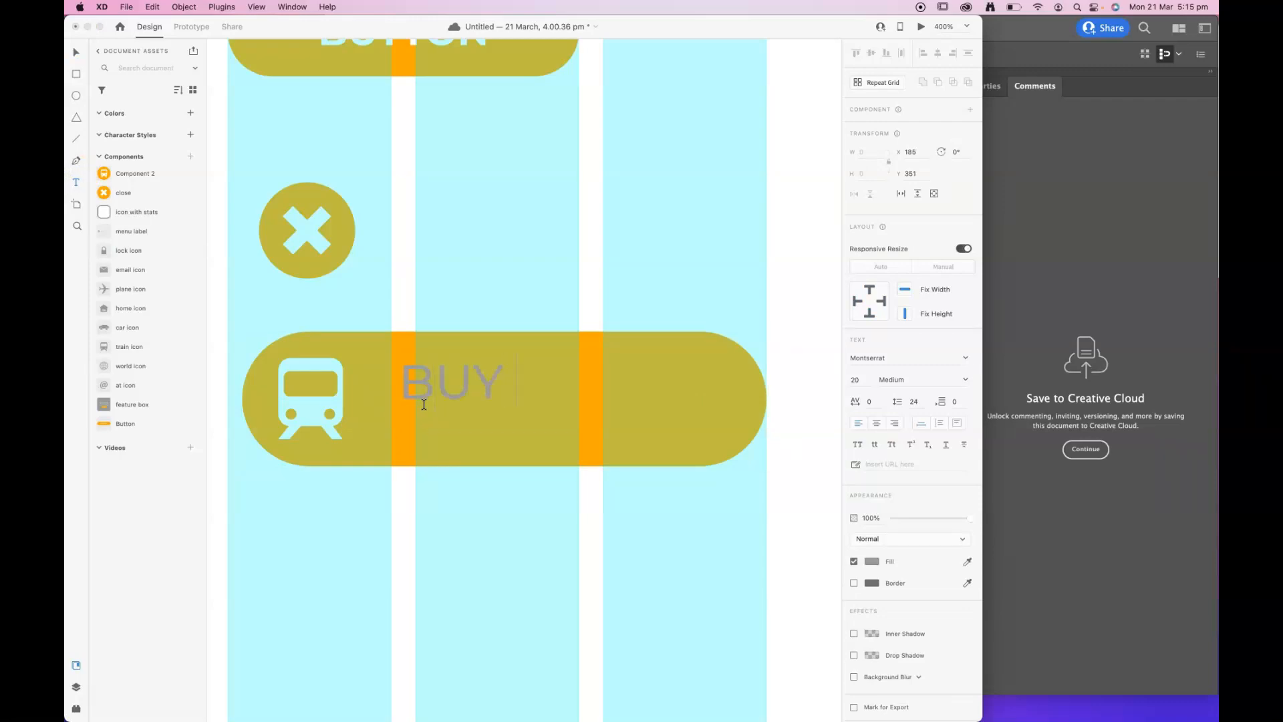
type(" ticke")
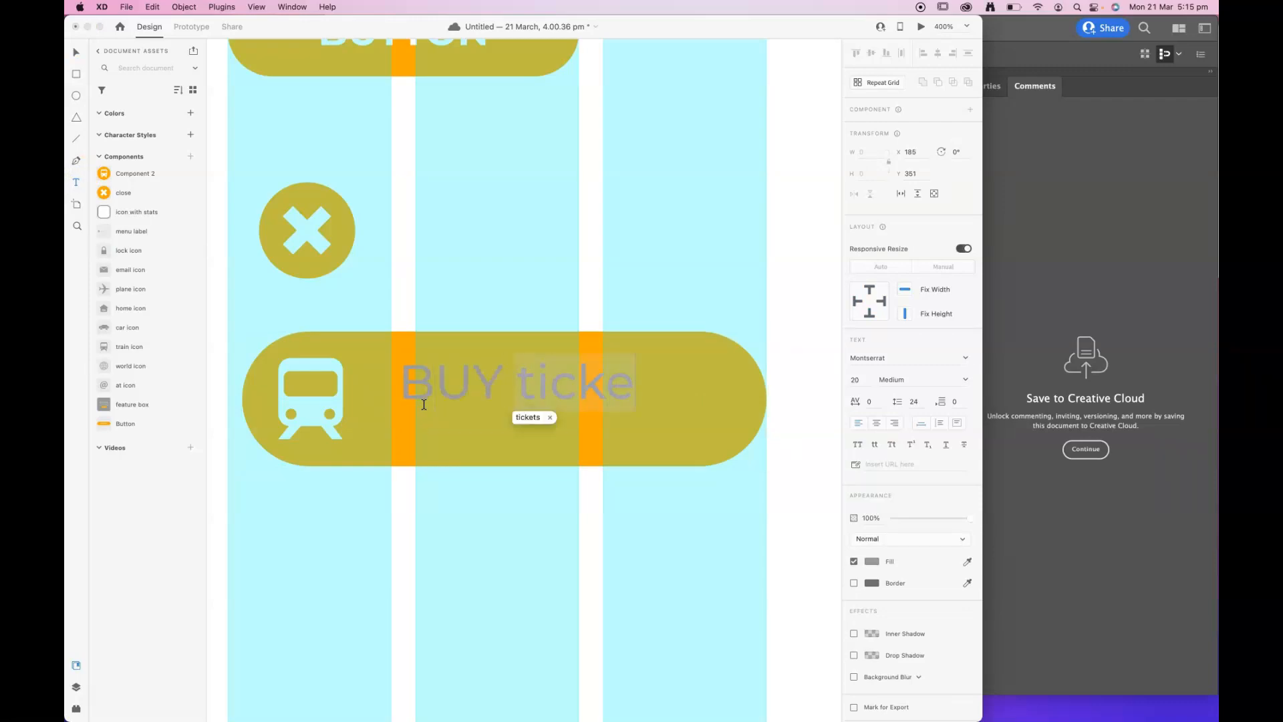
key("BackSpace")
key("BackSpace")
key("BackSpace")
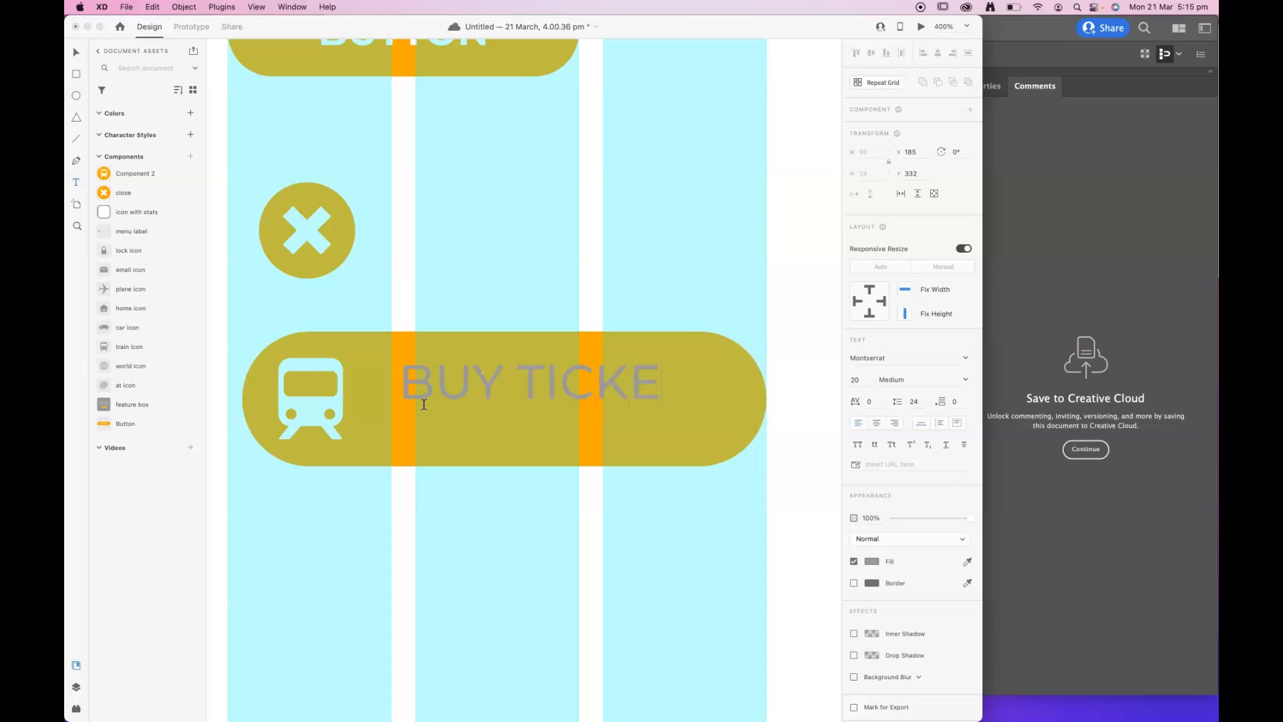
Change the BUY TICKETS text's fill to white.
key("super+a")
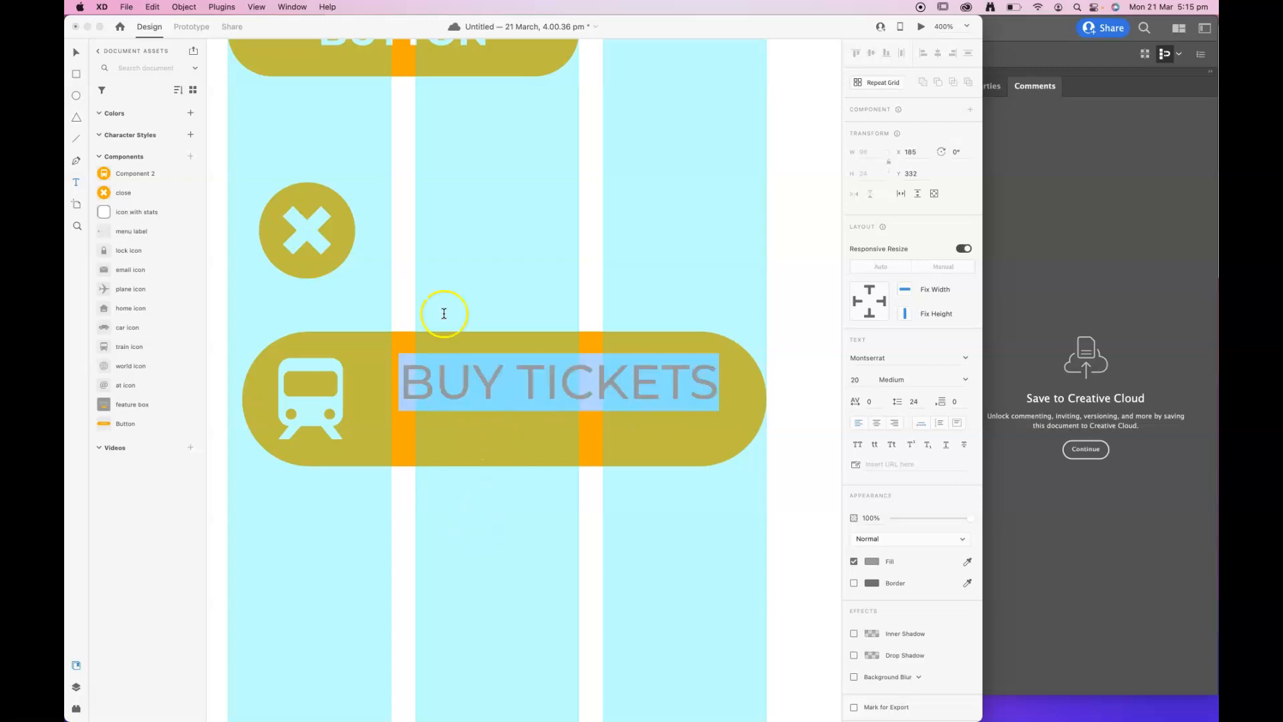
left_click(871, 558)
left_click(879, 588)
left_click(872, 560)
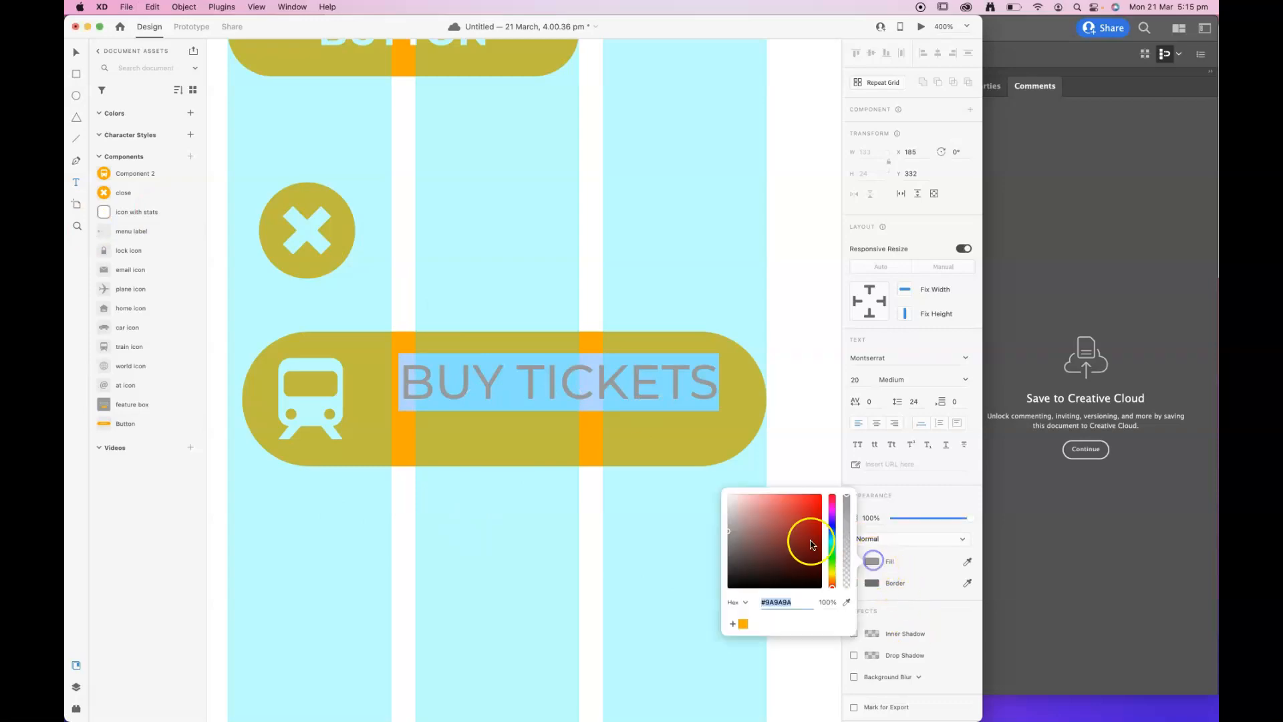
left_click_drag(806, 533, 684, 466)
left_click(921, 491)
Set the BUY TICKETS text to size 16 Bold and centre it vertically in the pill.
left_click(856, 378)
type("16")
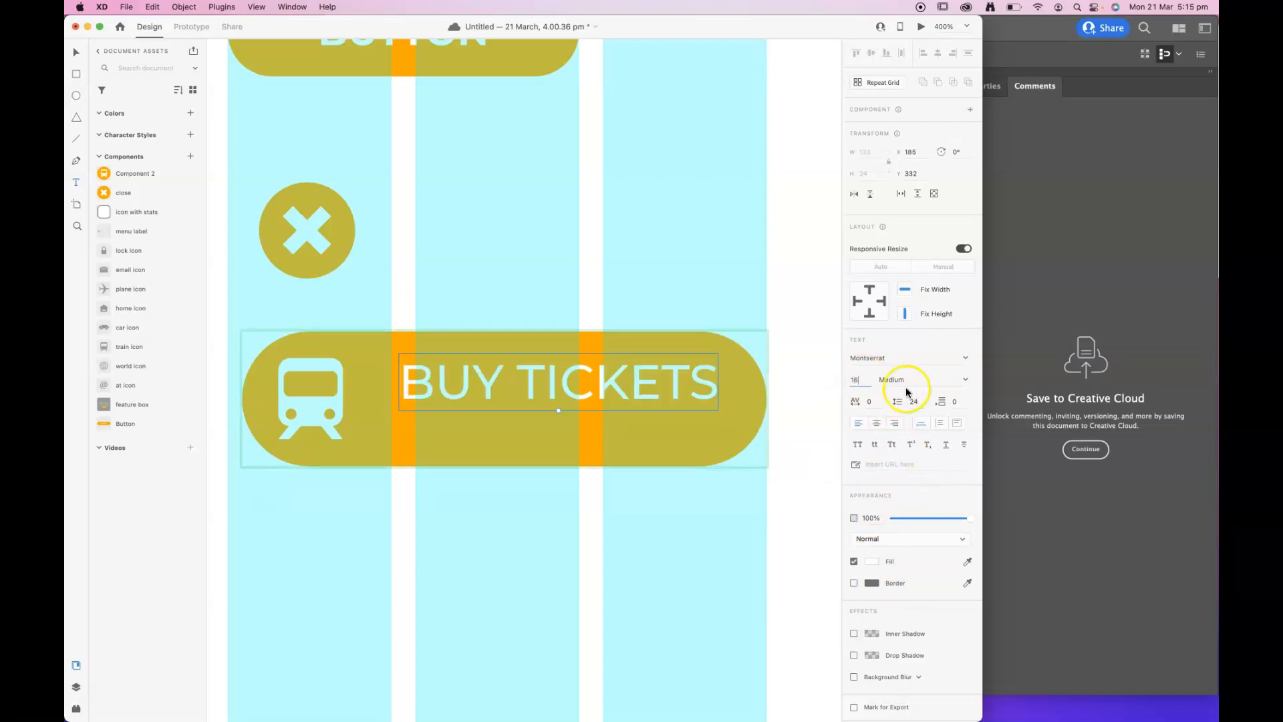
left_click(965, 379)
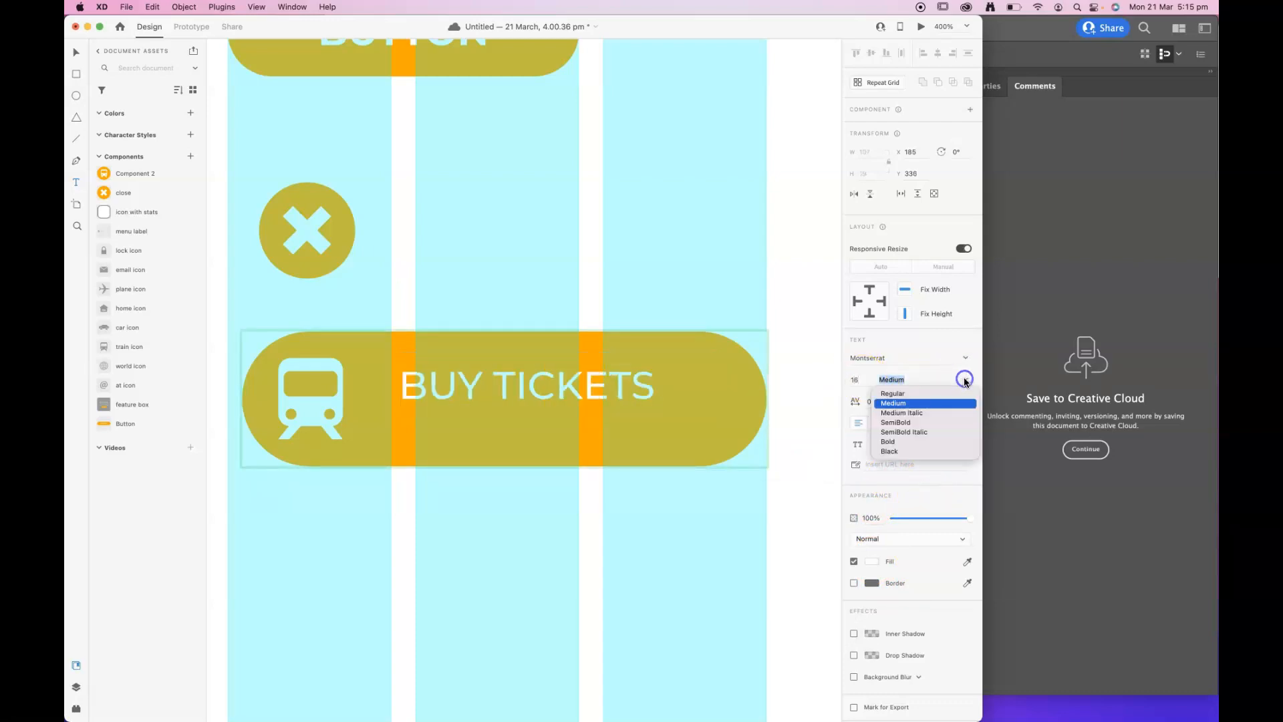
left_click(894, 441)
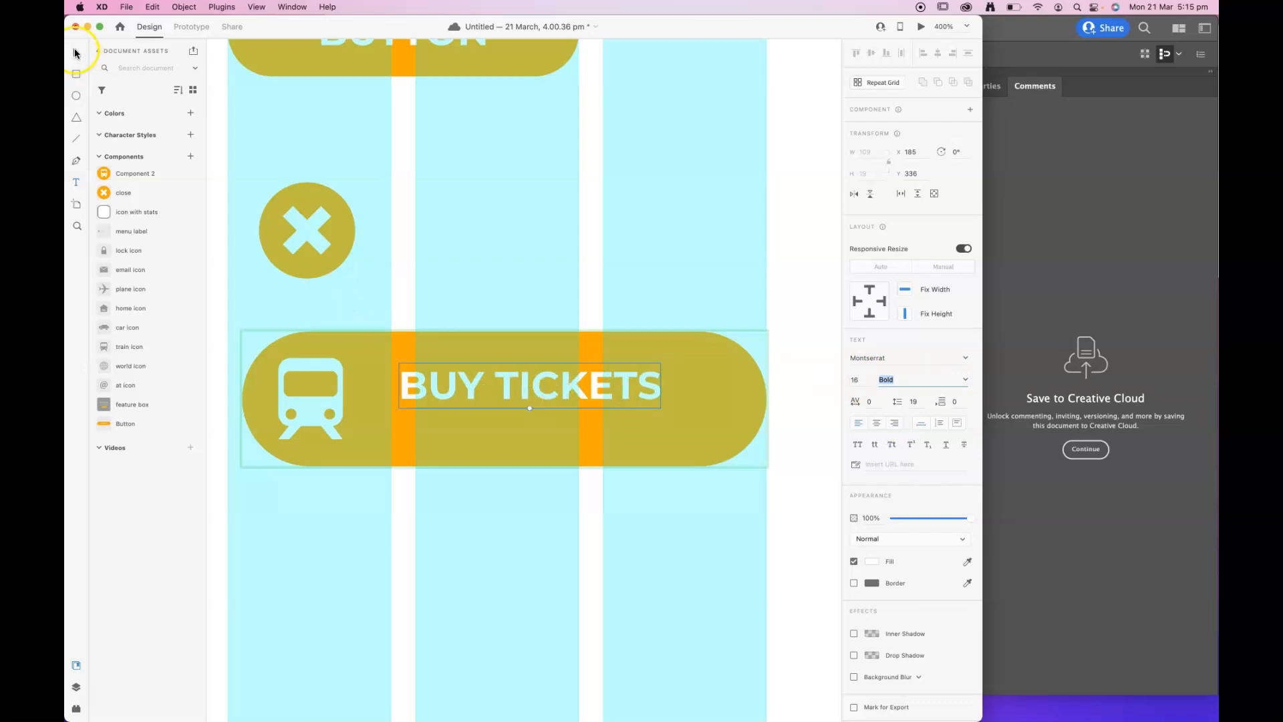
left_click_drag(523, 388, 531, 399)
left_click(619, 524)
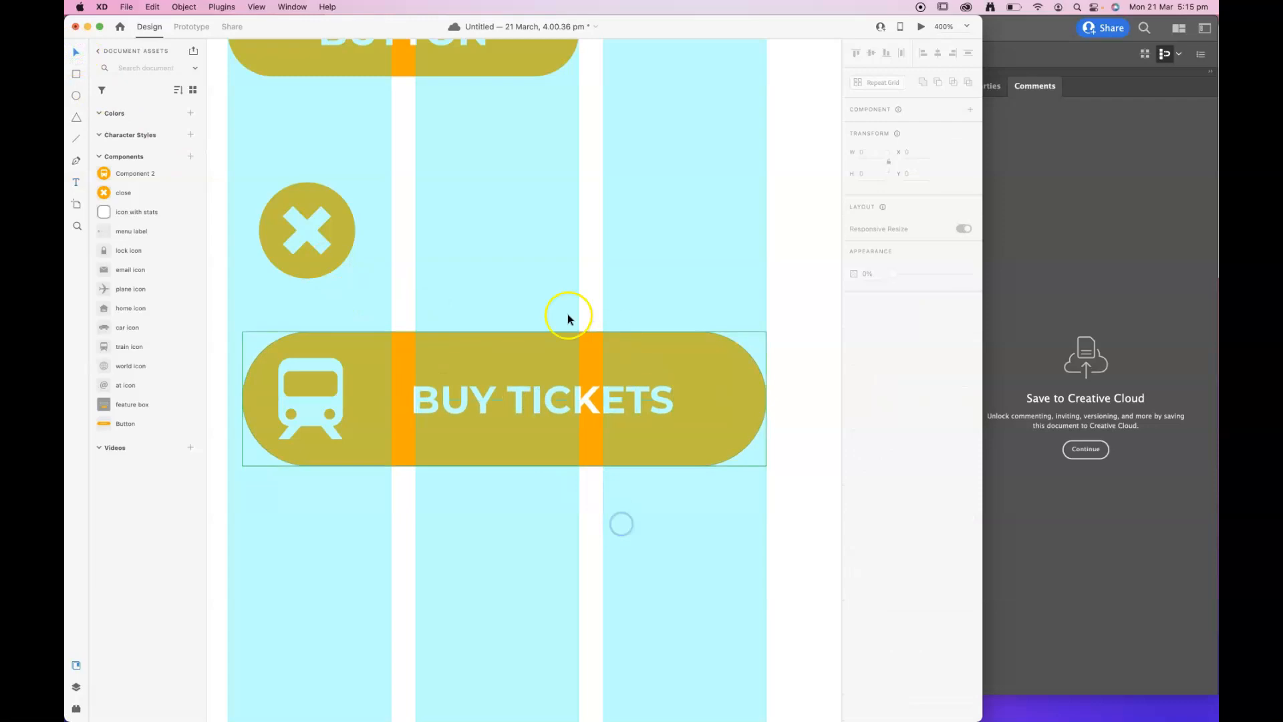
Compare the train component's hover and default states, leaving Default State active.
left_click(500, 350)
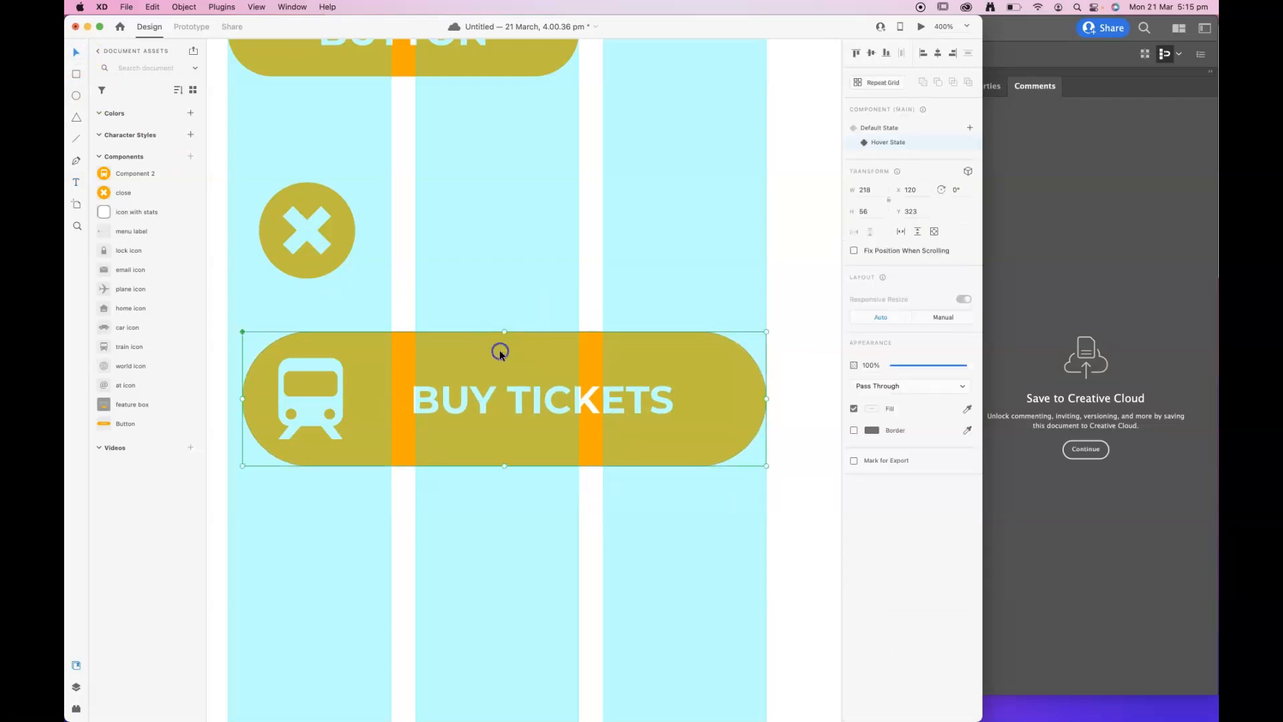
left_click(880, 127)
left_click(887, 141)
left_click(889, 127)
left_click(887, 142)
left_click(891, 130)
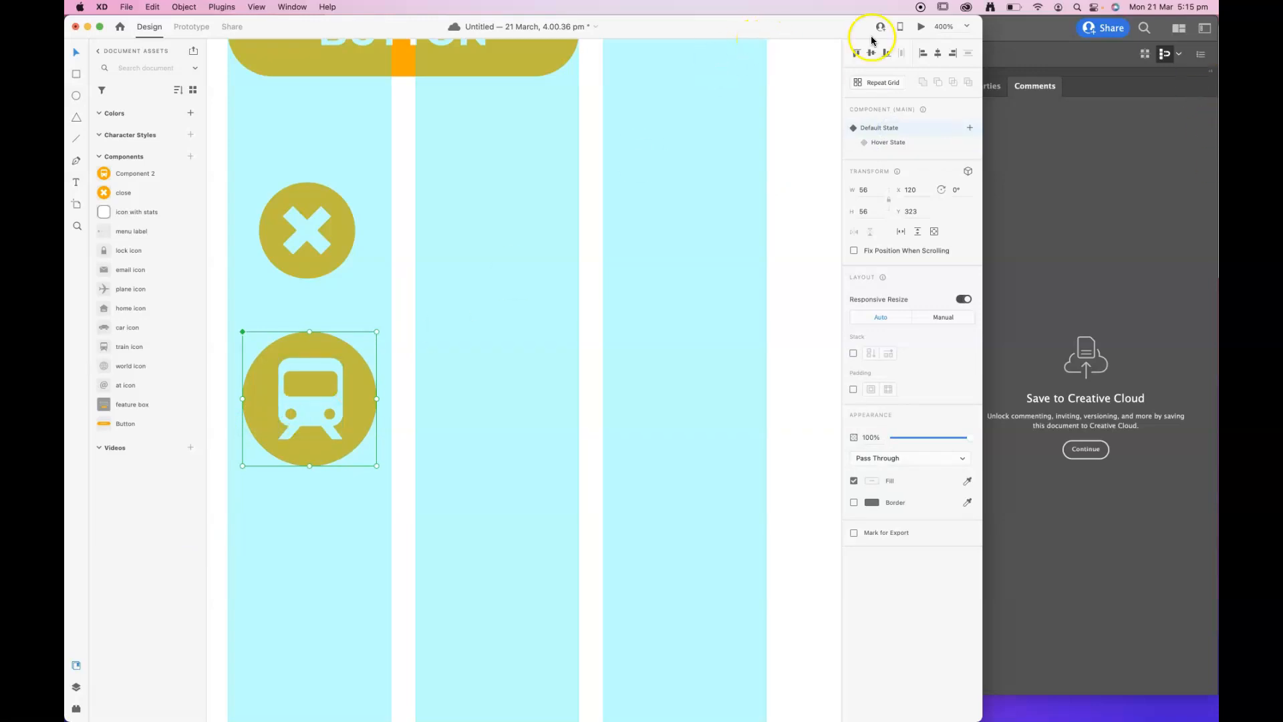
Preview the artboard to test the train component's hover state and the close icon's toggle, and close the preview.
left_click(921, 26)
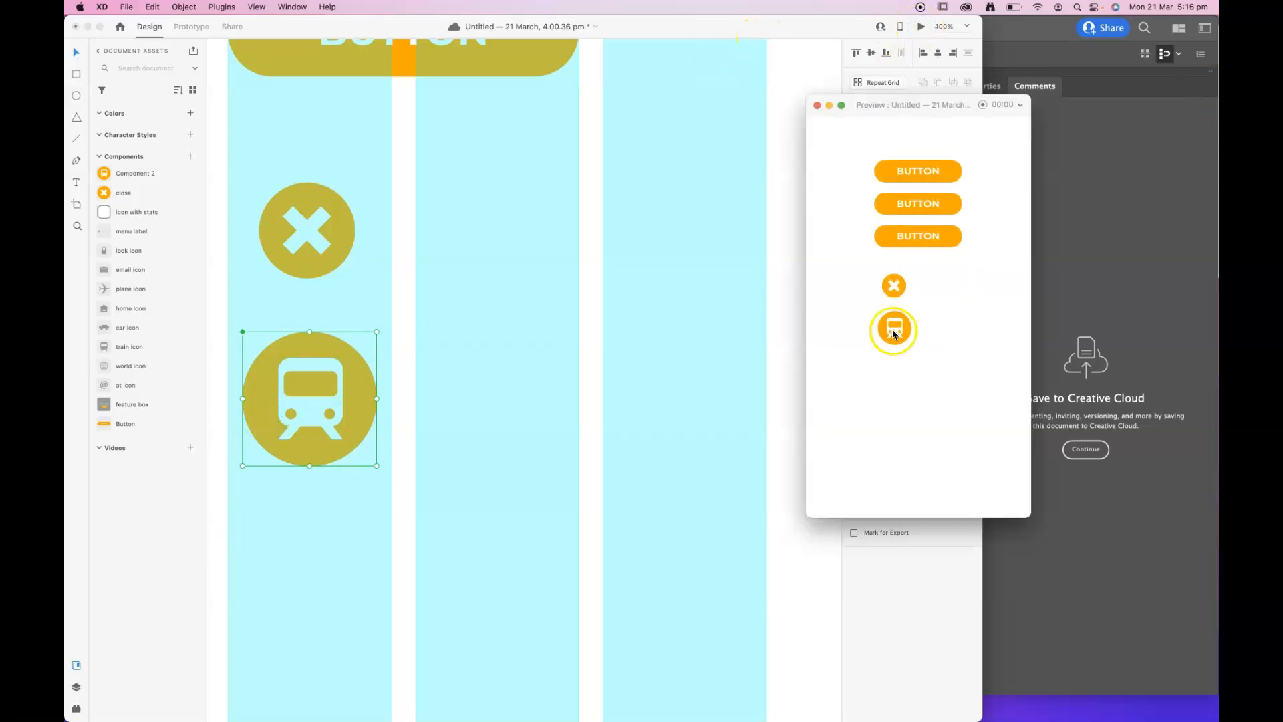
mouse_move(895, 332)
left_click(897, 293)
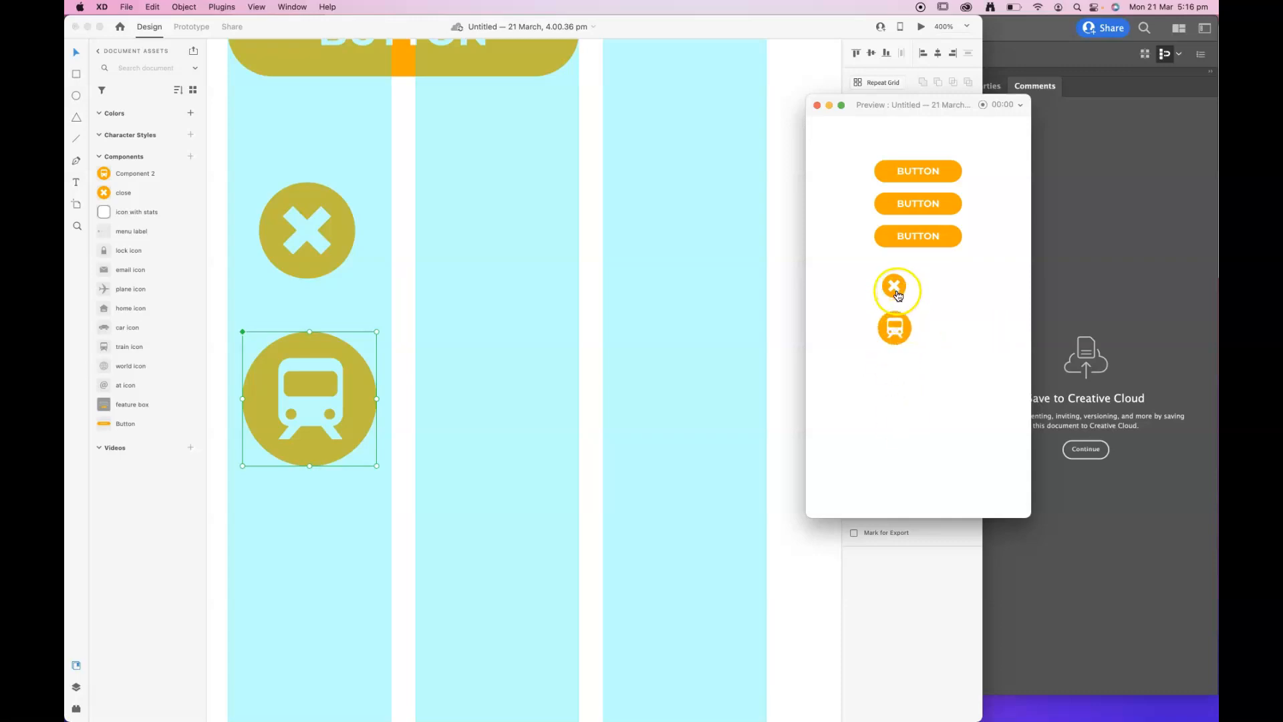
left_click(897, 287)
left_click(816, 105)
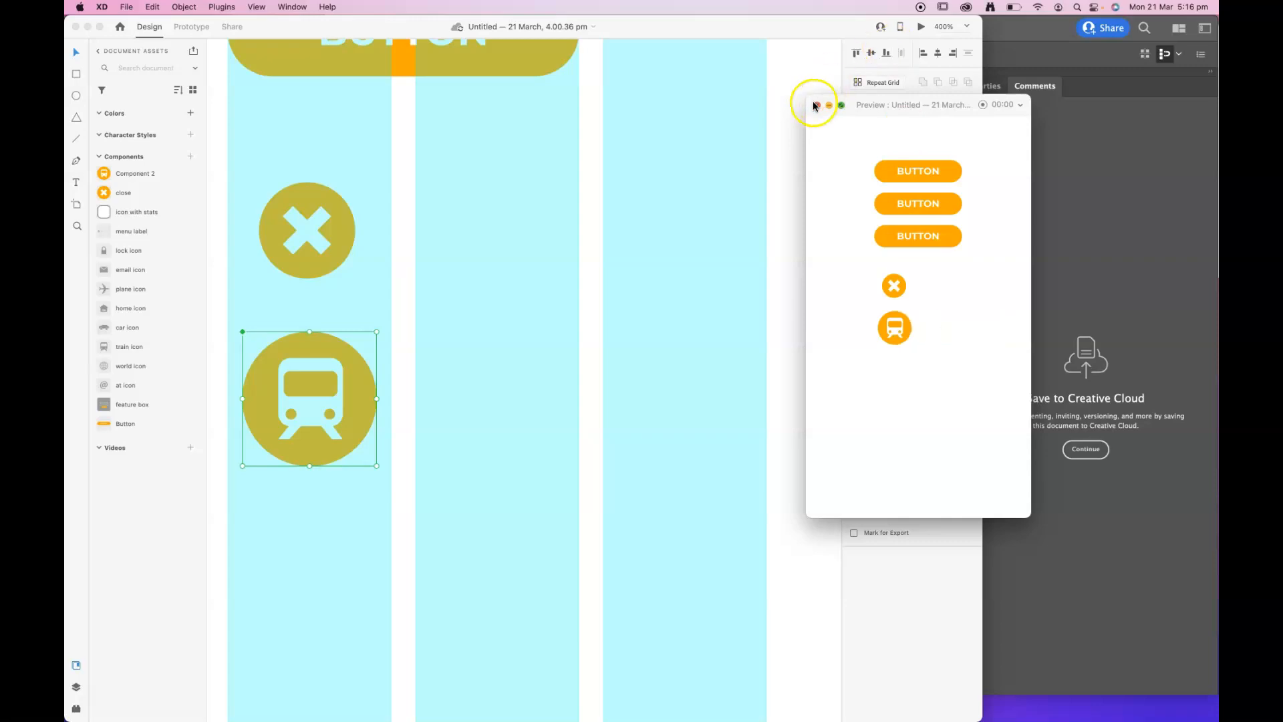
left_click(817, 106)
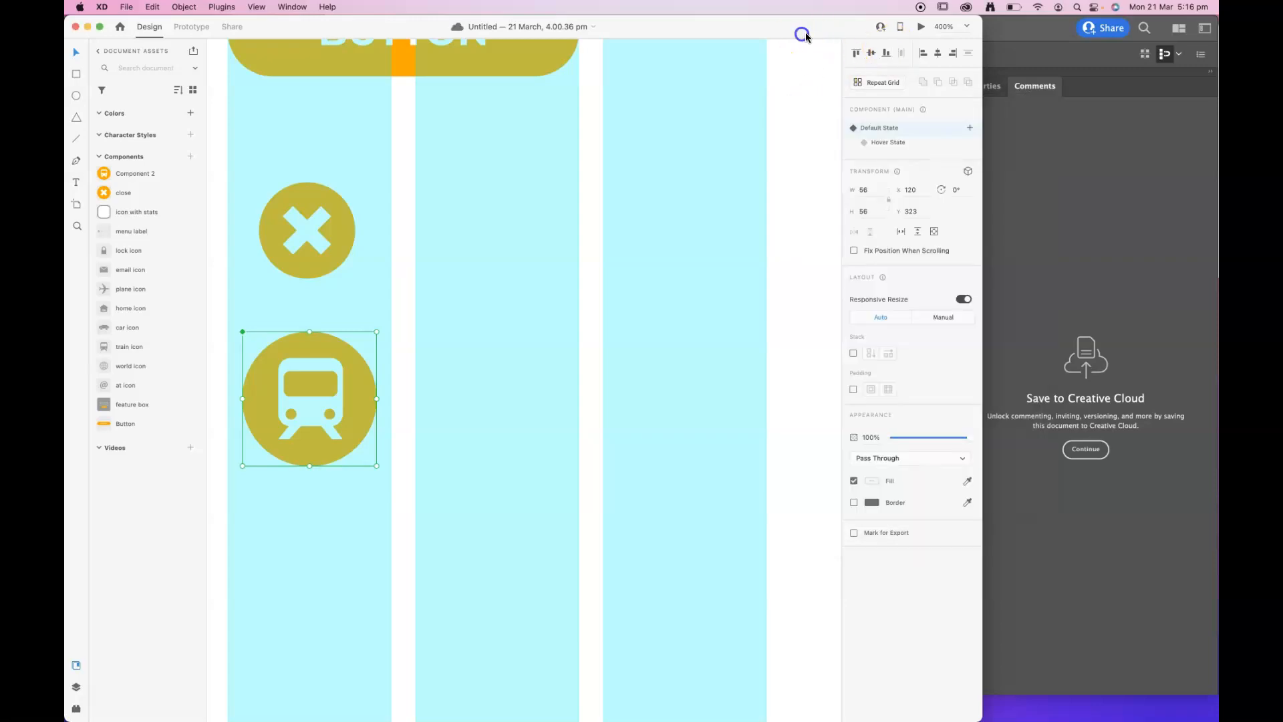
Review the train component's hover interaction in Prototype mode and test the close icon and button states in the preview.
left_click(193, 26)
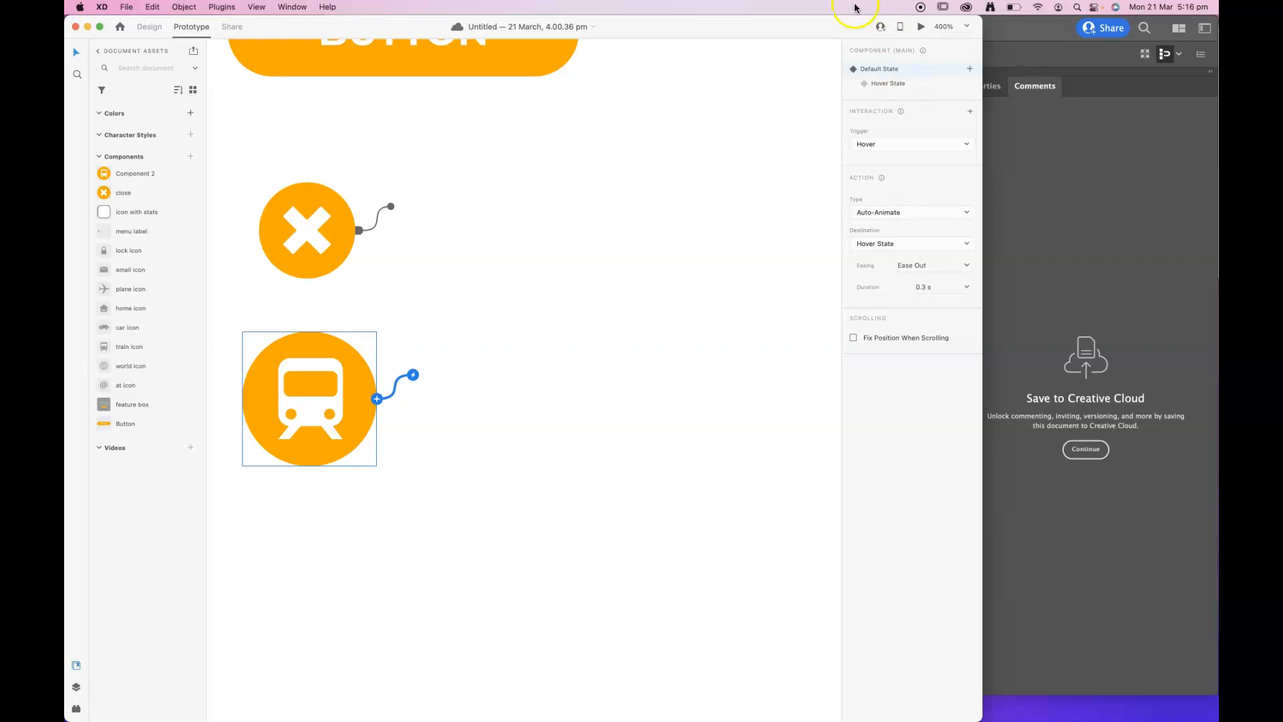
left_click(921, 28)
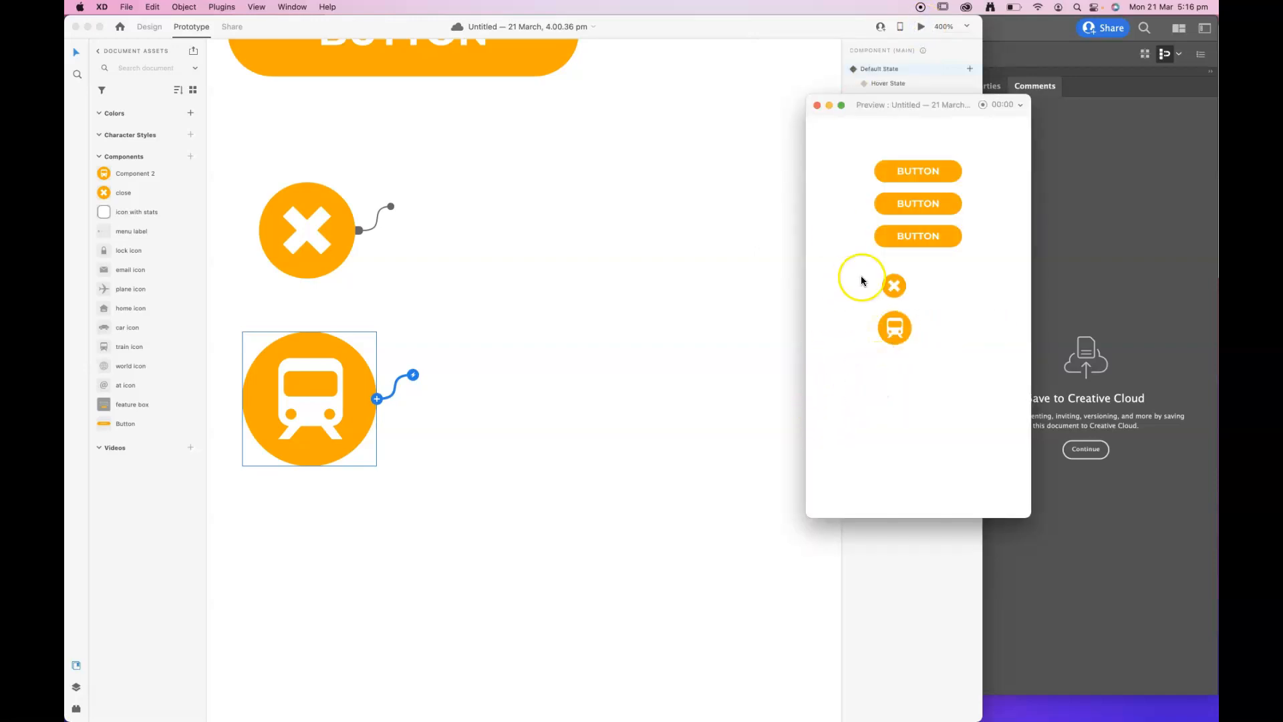
left_click(889, 286)
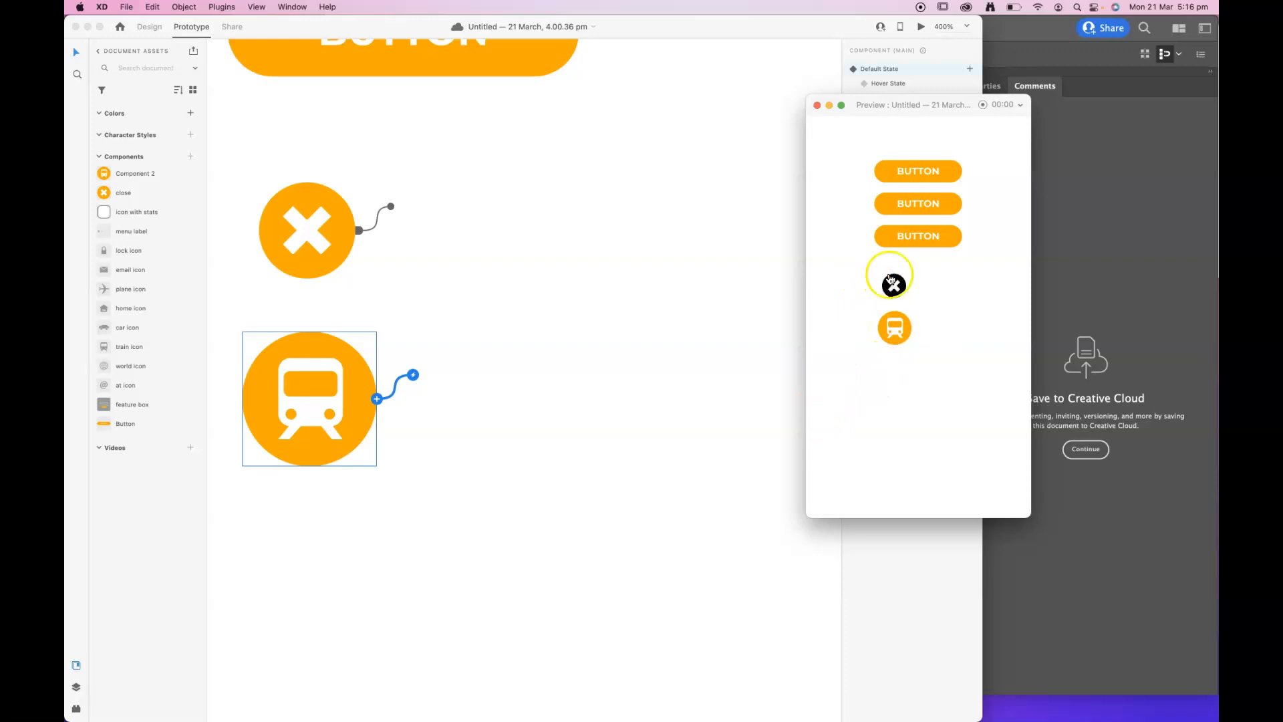
left_click(910, 205)
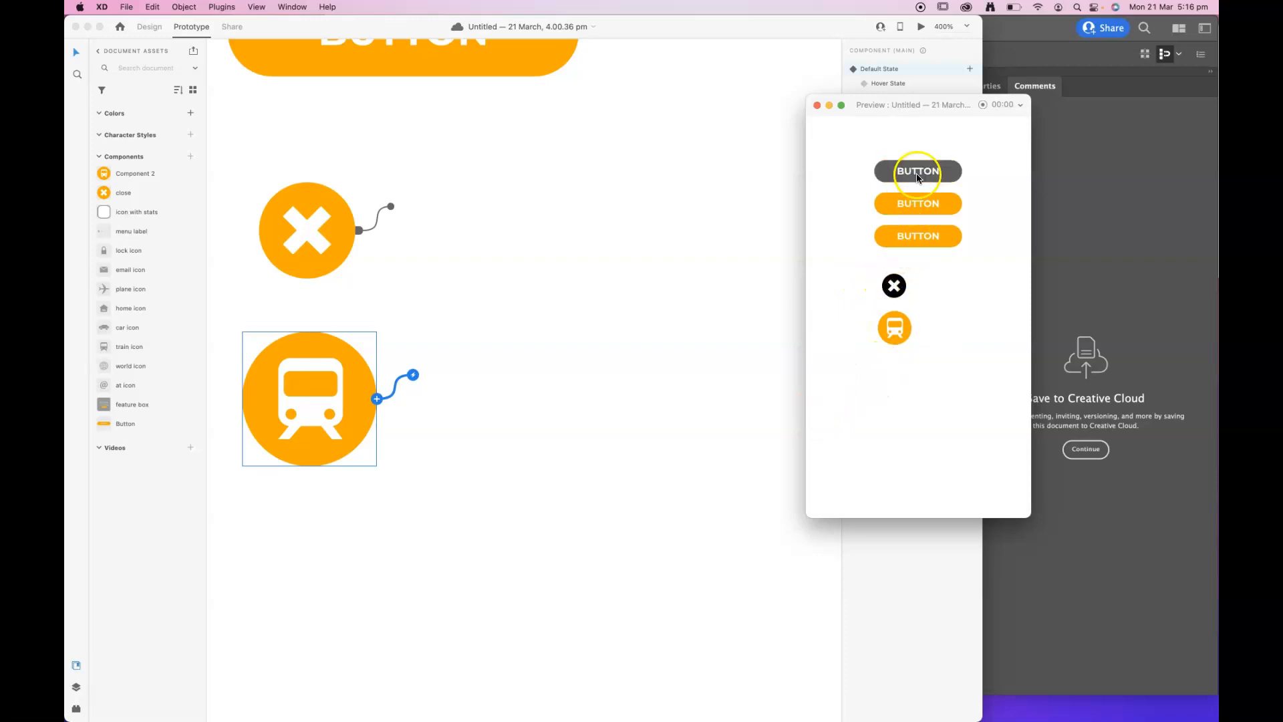
left_click(820, 107)
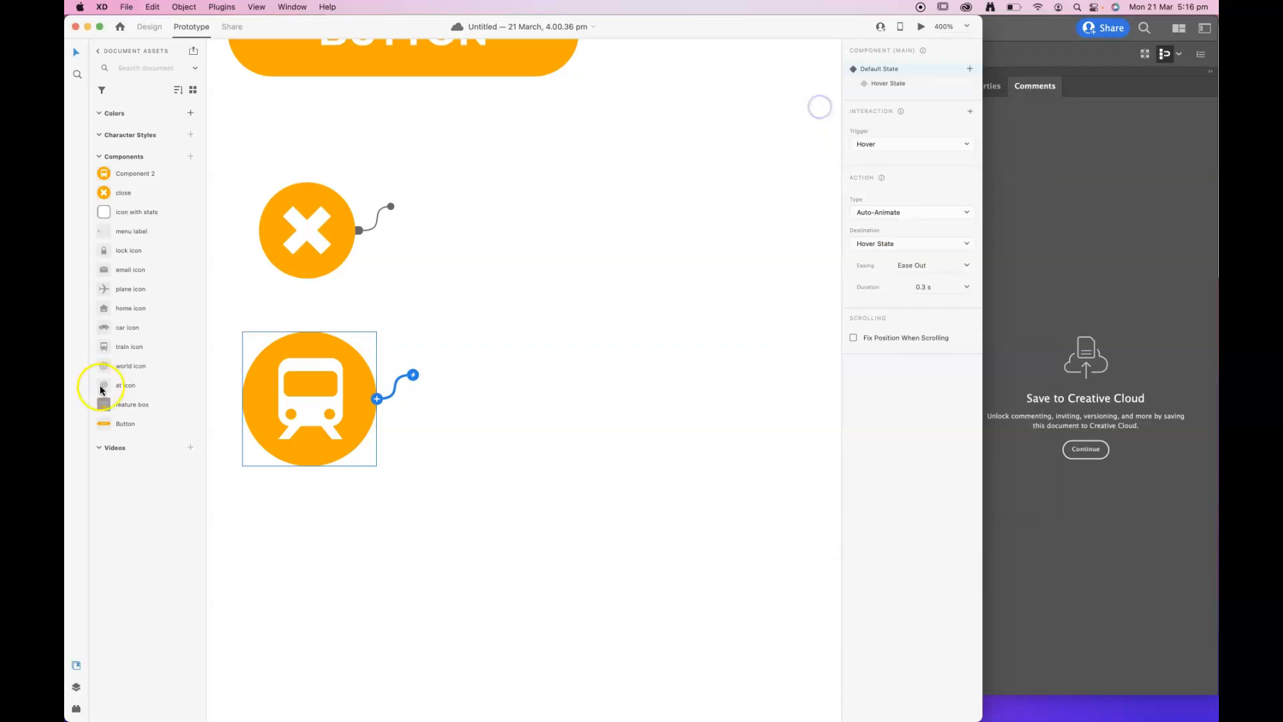